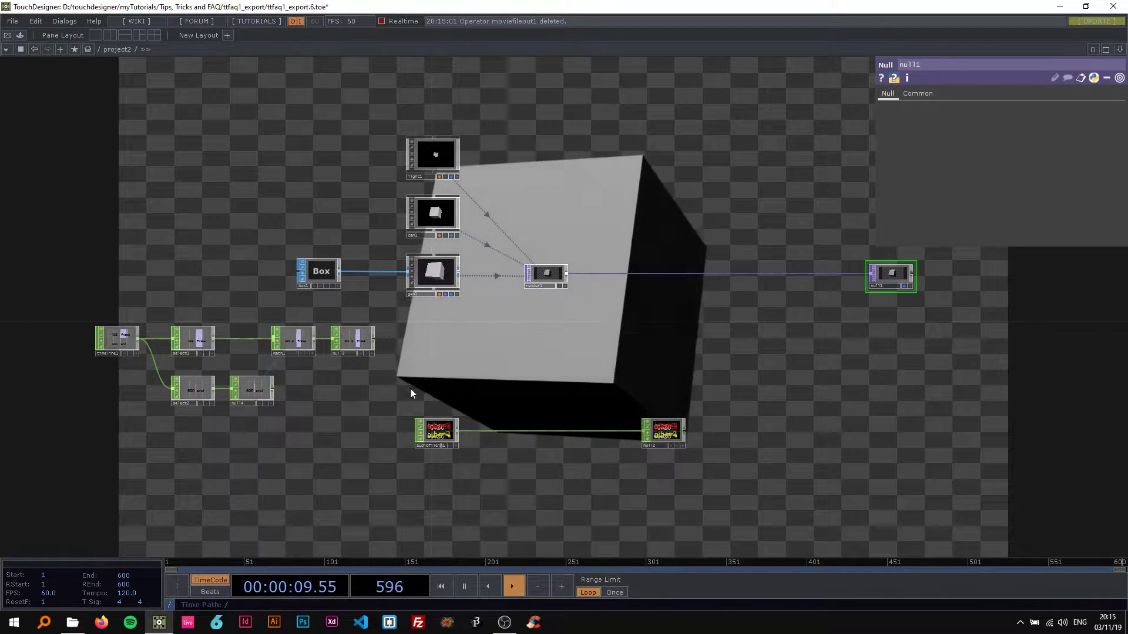
{"action": "scroll", "coordinate": [391, 363], "scroll_direction": "up", "scroll_amount": 2}
{"action": "scroll", "coordinate": [391, 362], "scroll_direction": "up", "scroll_amount": 2}
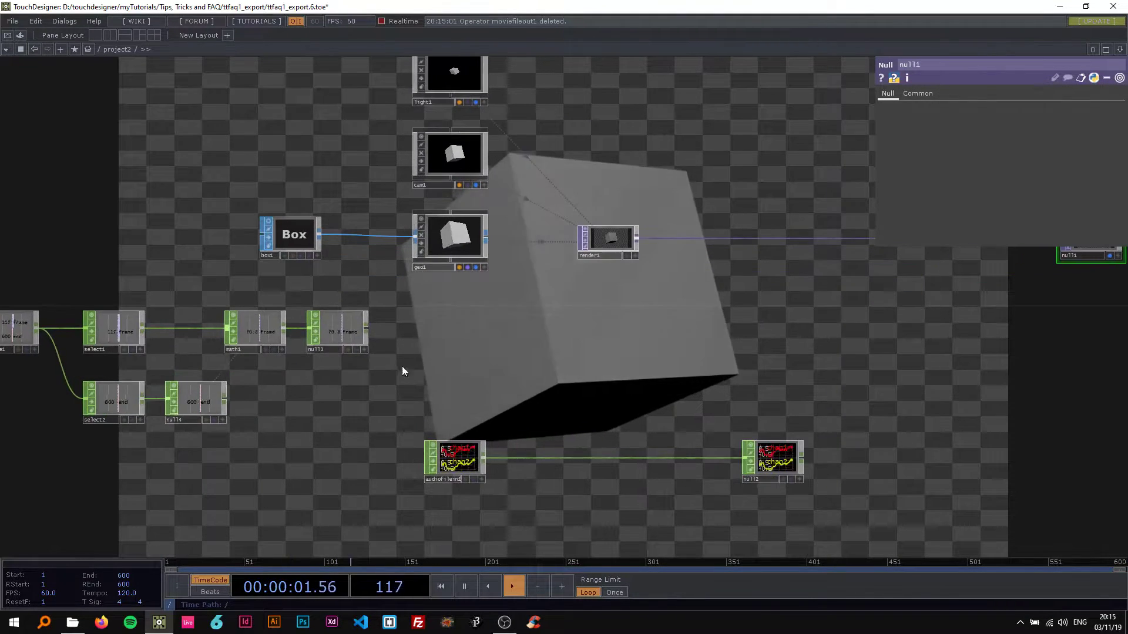
{"action": "left_click_drag", "start_coordinate": [396, 368], "coordinate": [440, 307]}
{"action": "scroll", "coordinate": [439, 307], "scroll_direction": "down", "scroll_amount": 3}
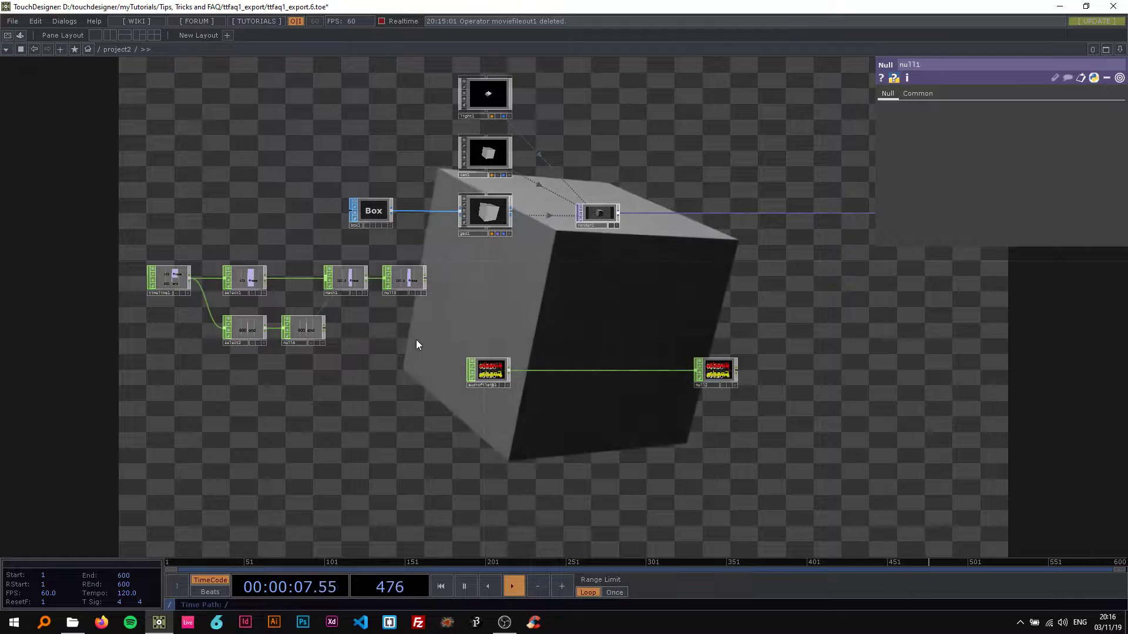
{"action": "right_click", "coordinate": [420, 340]}
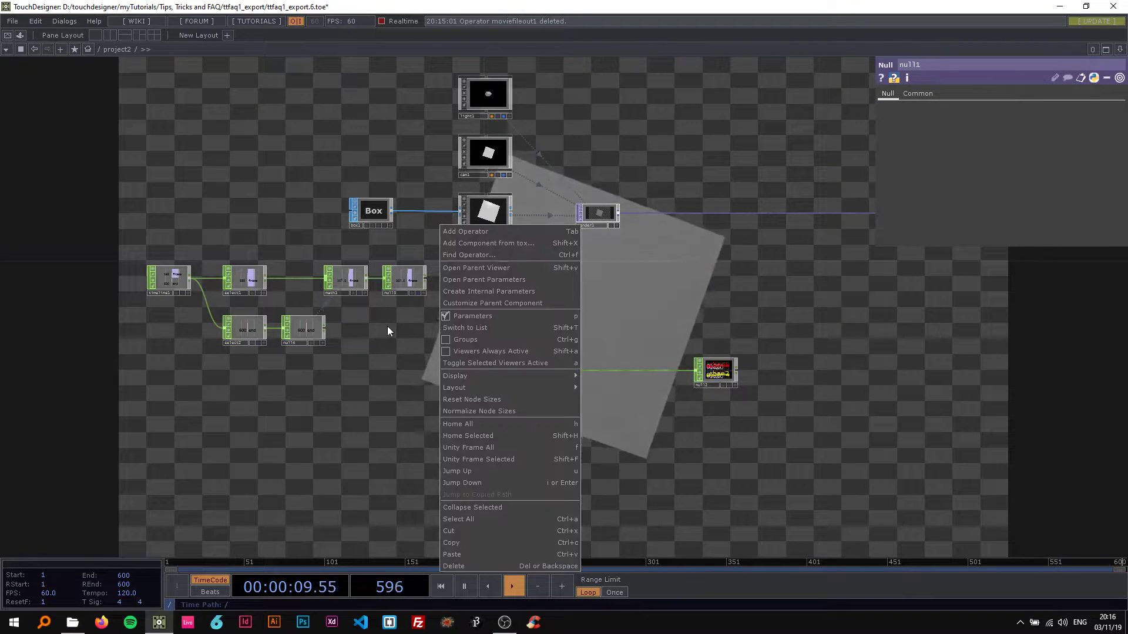
{"action": "left_click", "coordinate": [421, 326]}
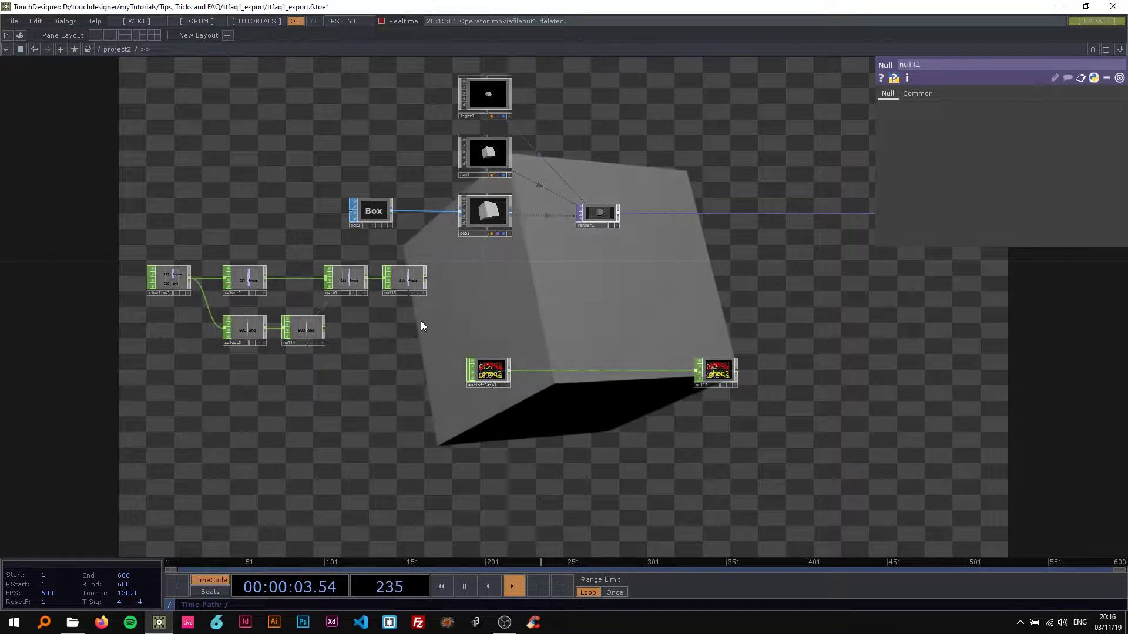
{"action": "left_click_drag", "start_coordinate": [676, 305], "coordinate": [541, 330]}
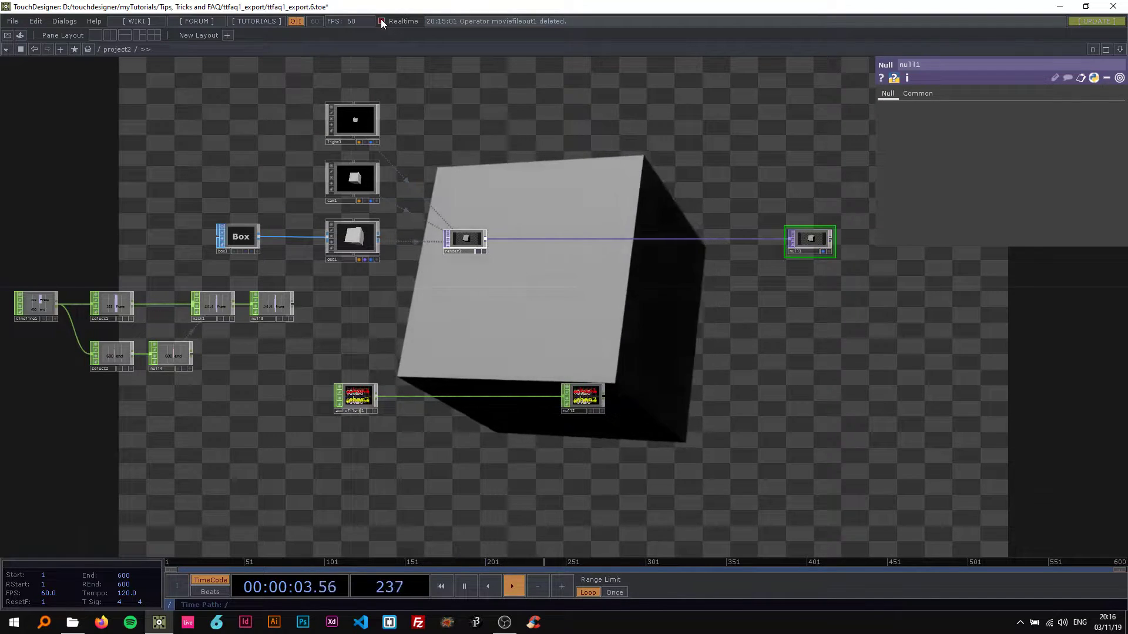
{"action": "left_click_drag", "start_coordinate": [508, 173], "coordinate": [489, 192]}
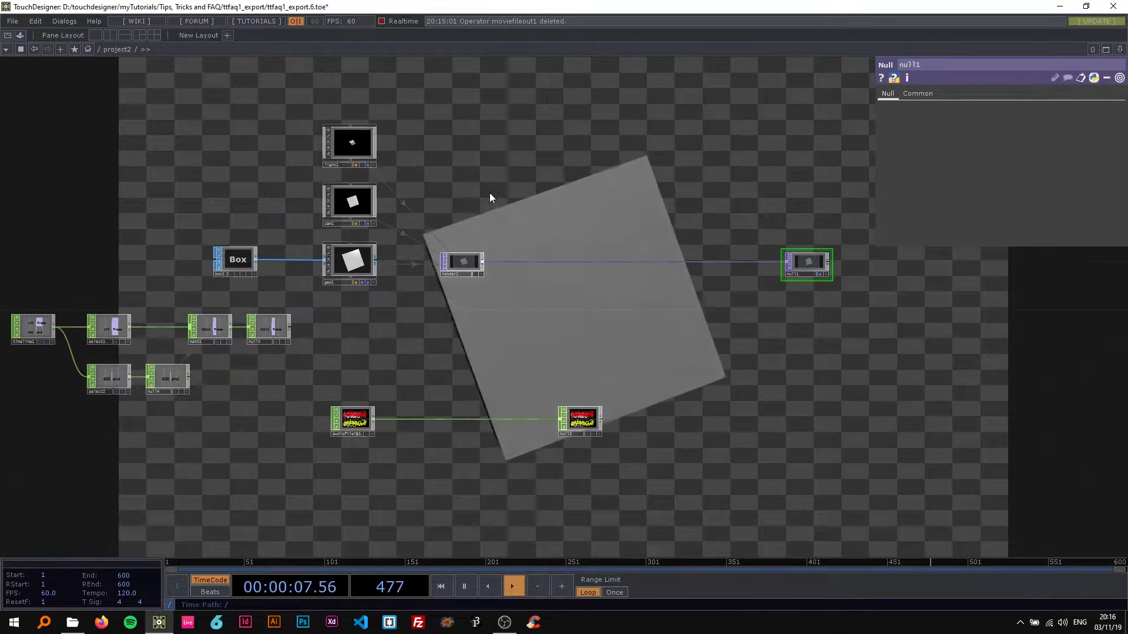
{"action": "scroll", "coordinate": [591, 377], "scroll_direction": "down", "scroll_amount": 2}
{"action": "scroll", "coordinate": [590, 379], "scroll_direction": "up", "scroll_amount": 1}
{"action": "scroll", "coordinate": [591, 381], "scroll_direction": "up", "scroll_amount": 1}
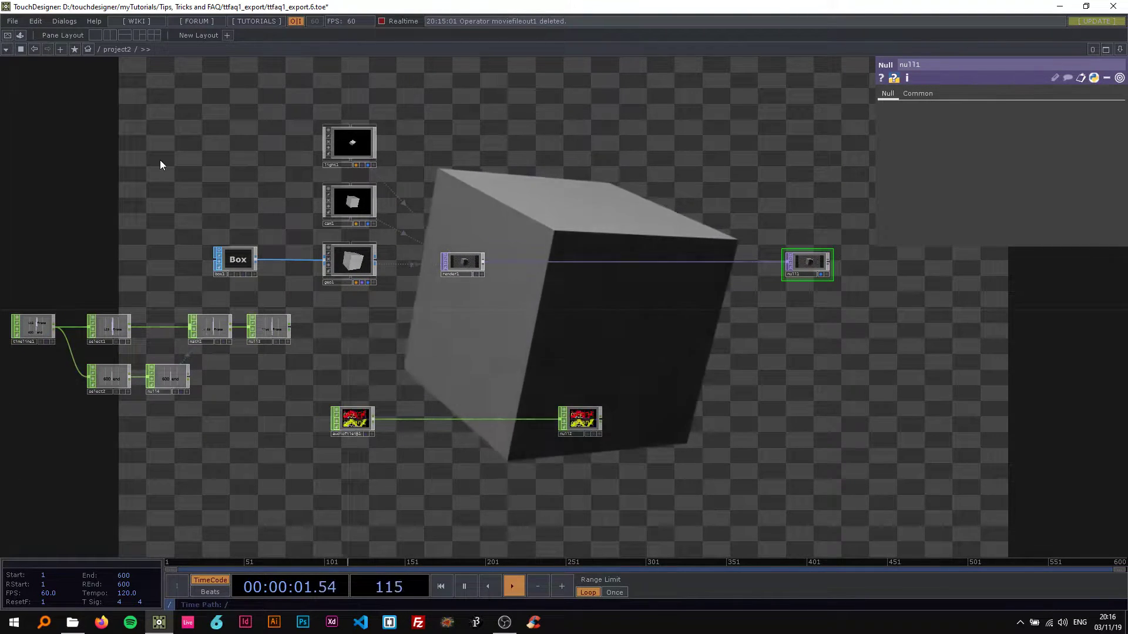
Step: Open the Export Movie dialog to review its input, settings, timing and output options, and close it without exporting
{"action": "left_click", "coordinate": [8, 22]}
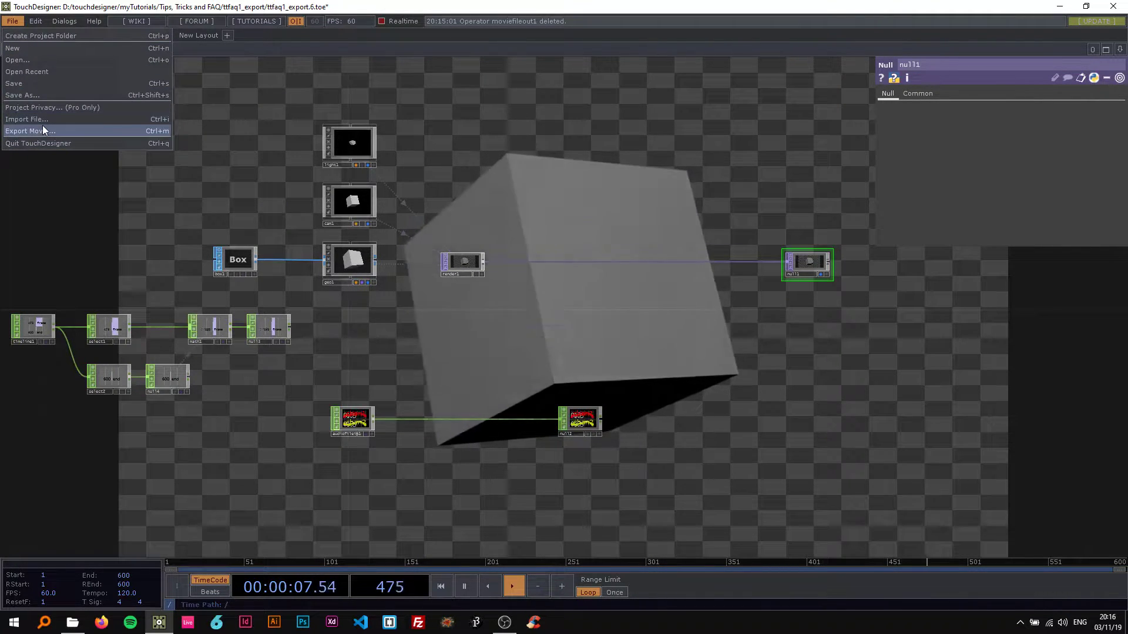
{"action": "left_click", "coordinate": [43, 125]}
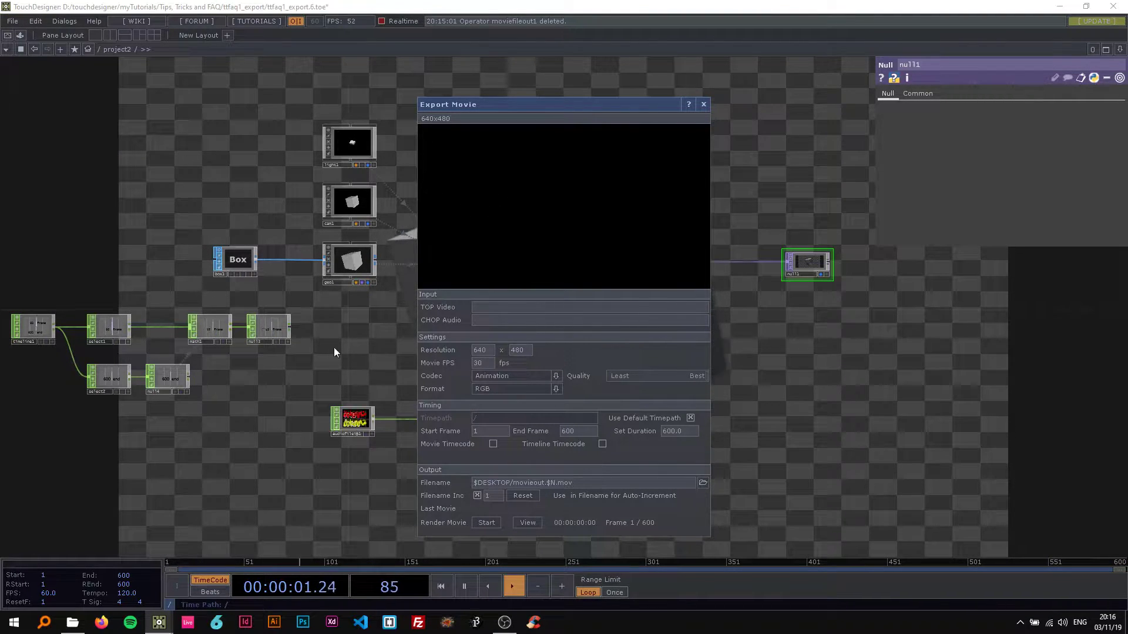
{"action": "left_click_drag", "start_coordinate": [580, 106], "coordinate": [537, 86]}
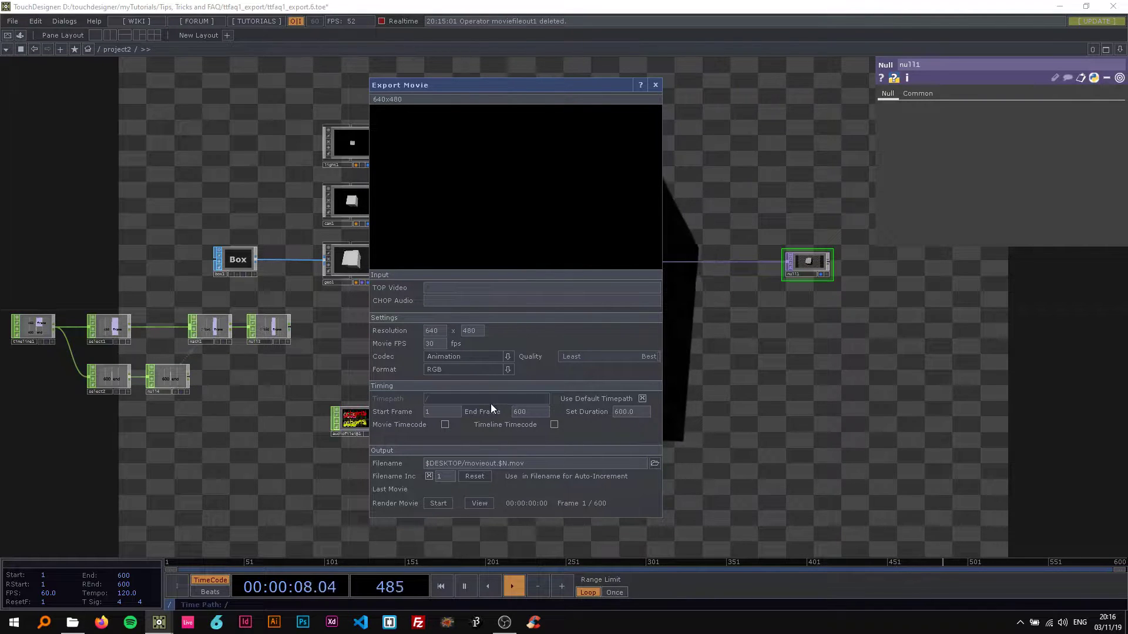
{"action": "left_click", "coordinate": [656, 85]}
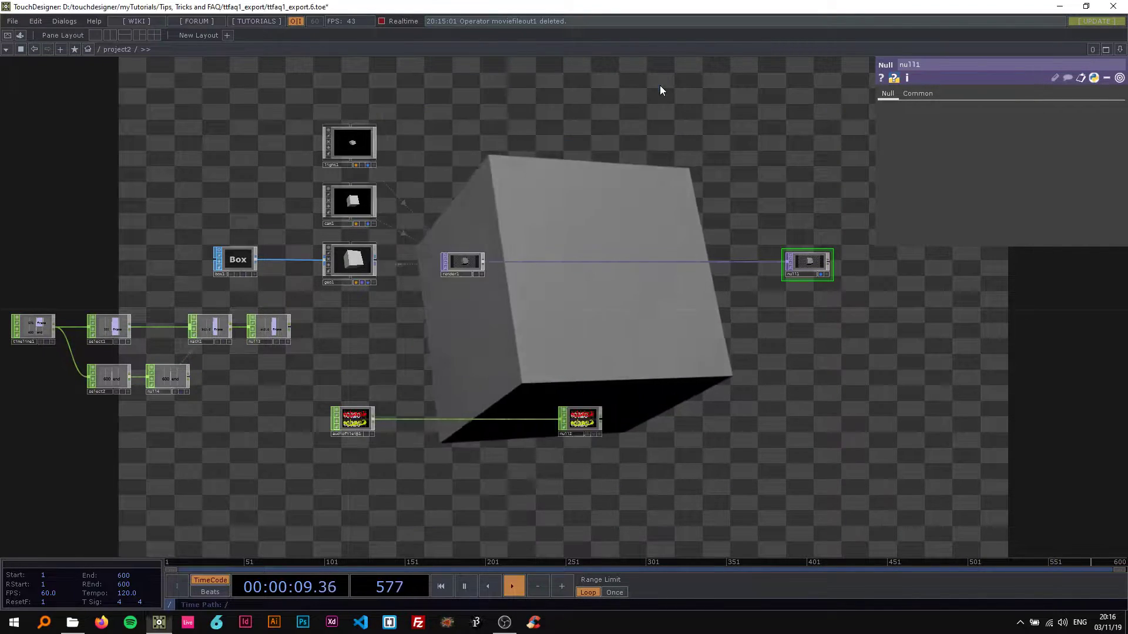
Step: Review the parameters of the box1, geo1, light1, cam1, render1 and null1 operators, including the geometry's rotation
{"action": "scroll", "coordinate": [435, 316], "scroll_direction": "down", "scroll_amount": 3}
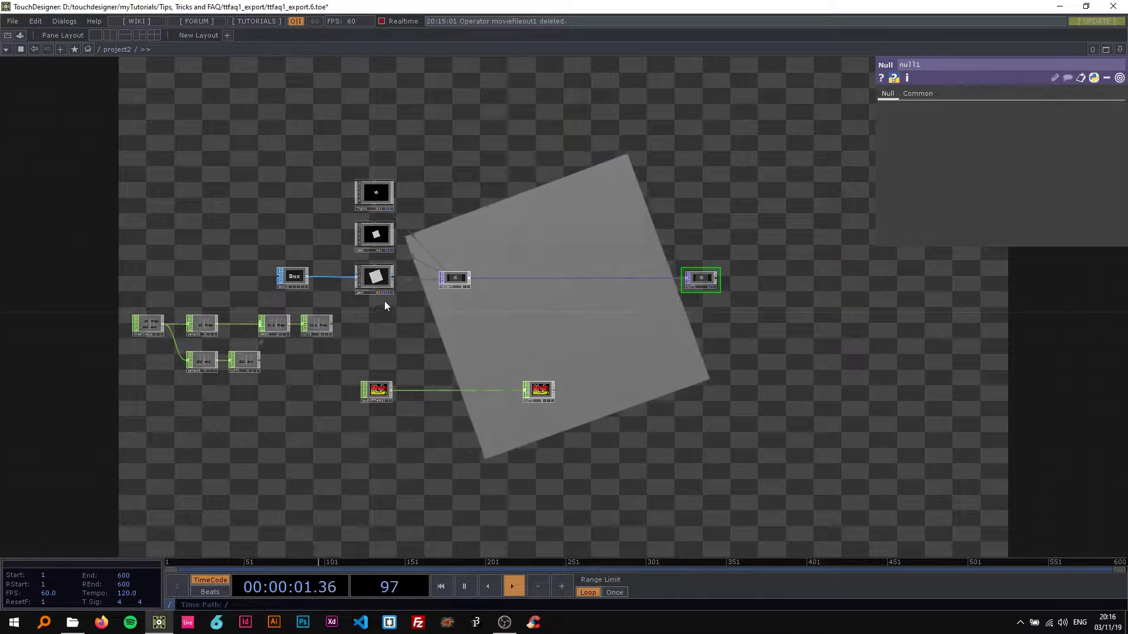
{"action": "scroll", "coordinate": [317, 226], "scroll_direction": "up", "scroll_amount": 5}
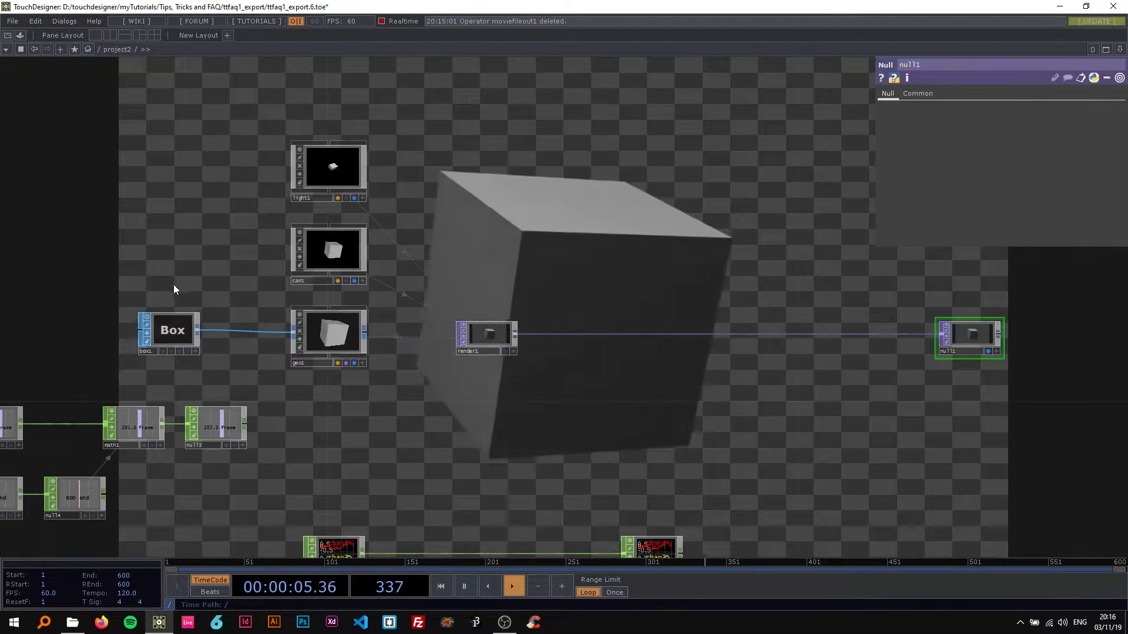
{"action": "left_click_drag", "start_coordinate": [210, 254], "coordinate": [174, 249]}
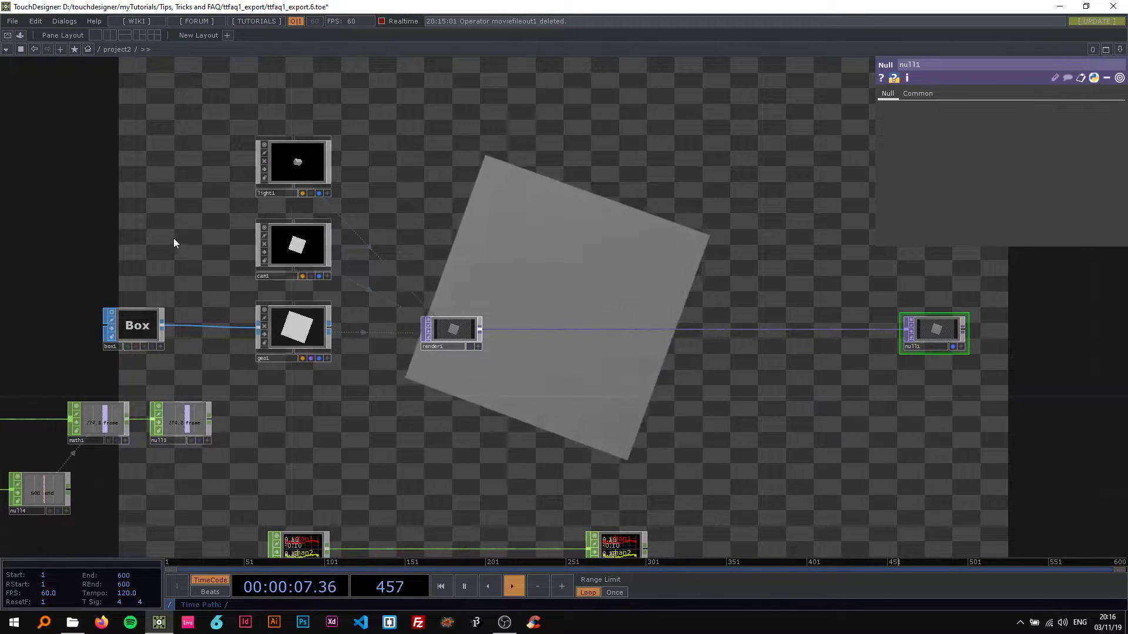
{"action": "left_click", "coordinate": [138, 335]}
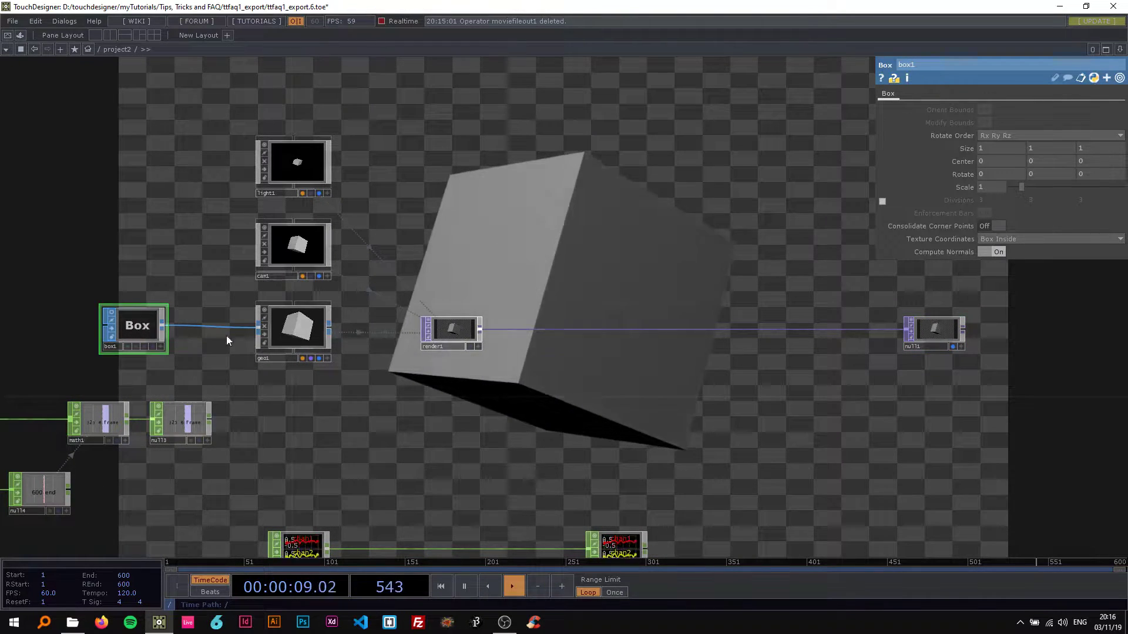
{"action": "left_click", "coordinate": [305, 323]}
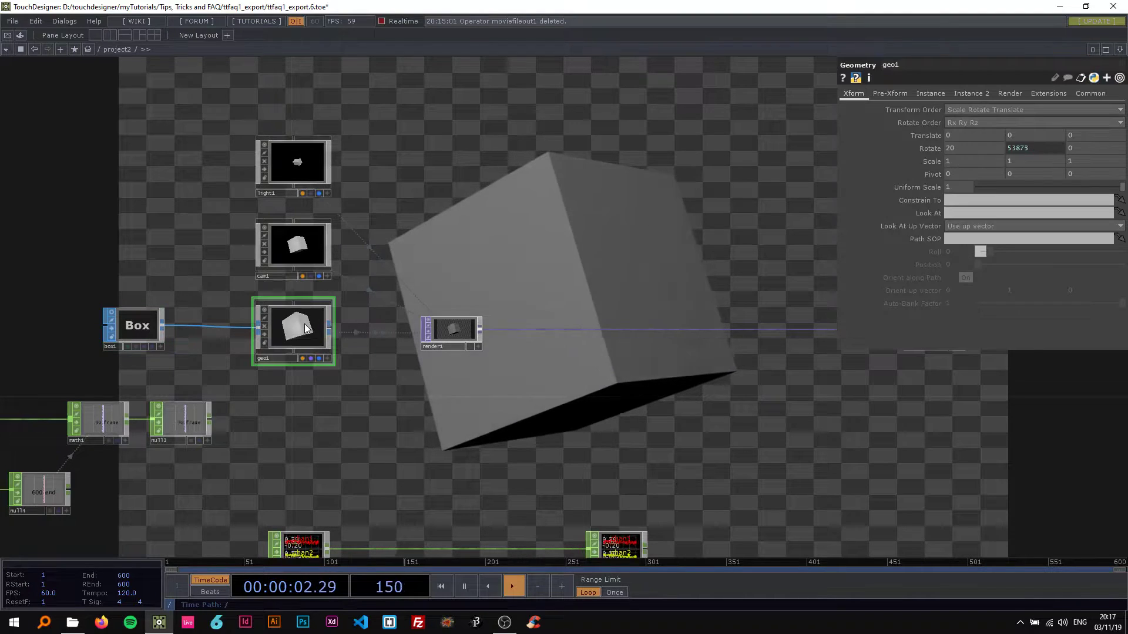
{"action": "left_click", "coordinate": [301, 176]}
{"action": "left_click", "coordinate": [308, 250]}
{"action": "left_click", "coordinate": [450, 333]}
{"action": "left_click_drag", "start_coordinate": [506, 283], "coordinate": [425, 263]}
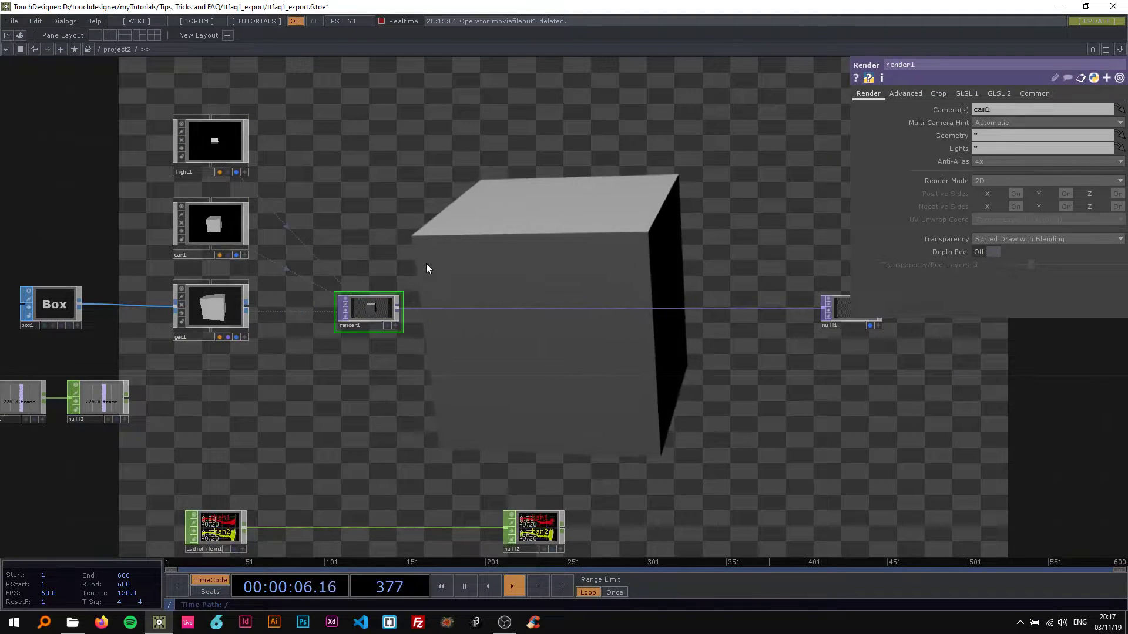
{"action": "left_click", "coordinate": [224, 302]}
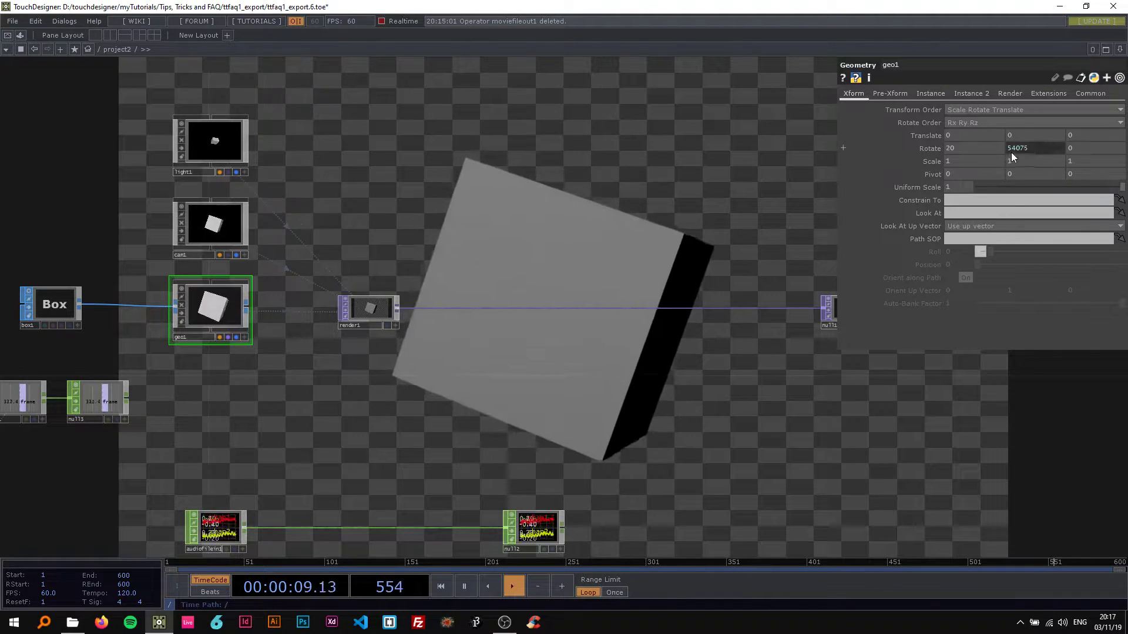
{"action": "left_click_drag", "start_coordinate": [602, 234], "coordinate": [415, 215]}
{"action": "left_click_drag", "start_coordinate": [731, 260], "coordinate": [460, 200]}
{"action": "scroll", "coordinate": [532, 247], "scroll_direction": "up", "scroll_amount": 3}
{"action": "left_click", "coordinate": [485, 284]}
{"action": "scroll", "coordinate": [461, 201], "scroll_direction": "down", "scroll_amount": 4}
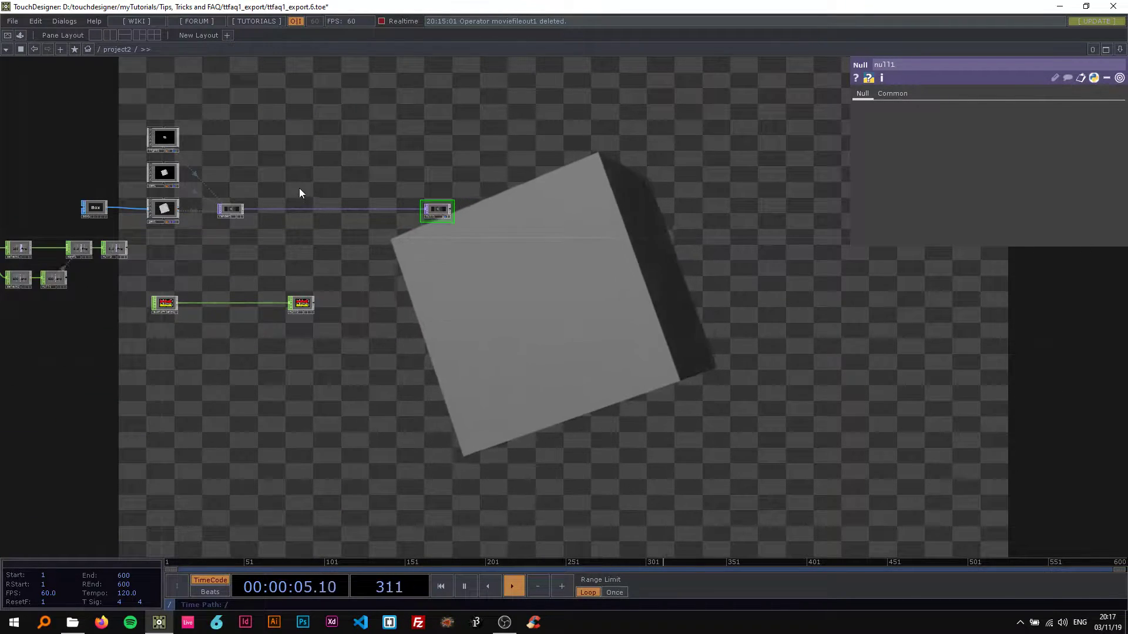
Step: Add a Movie File Out TOP connected to the output of null1 and place it beside that operator
{"action": "left_click_drag", "start_coordinate": [300, 192], "coordinate": [376, 201]}
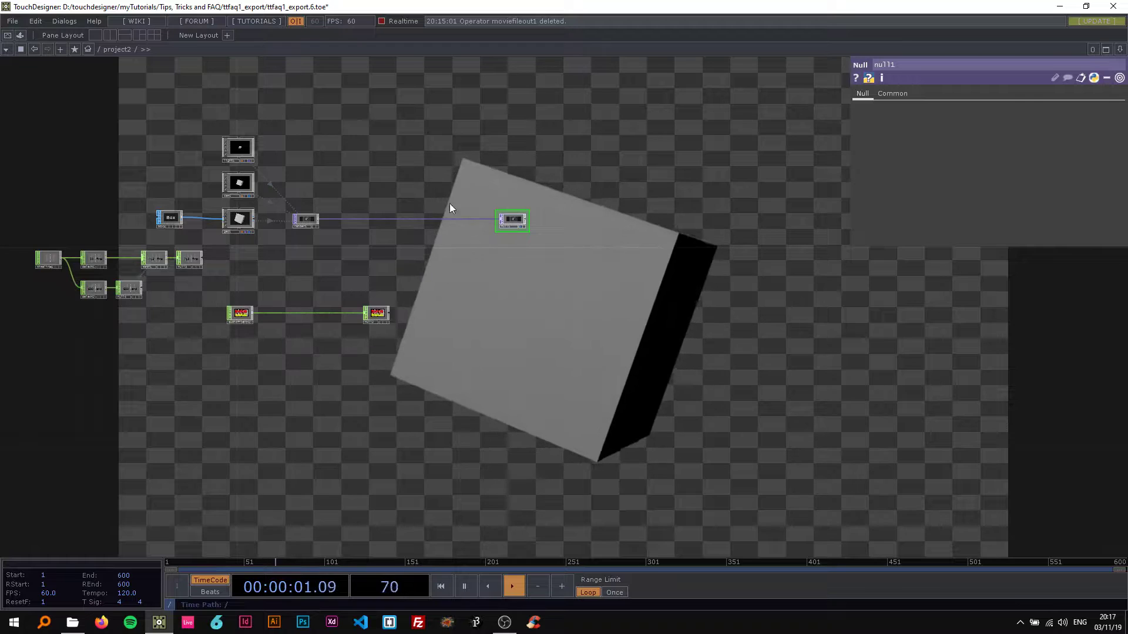
{"action": "scroll", "coordinate": [464, 197], "scroll_direction": "up", "scroll_amount": 5}
{"action": "left_click_drag", "start_coordinate": [473, 189], "coordinate": [297, 156]}
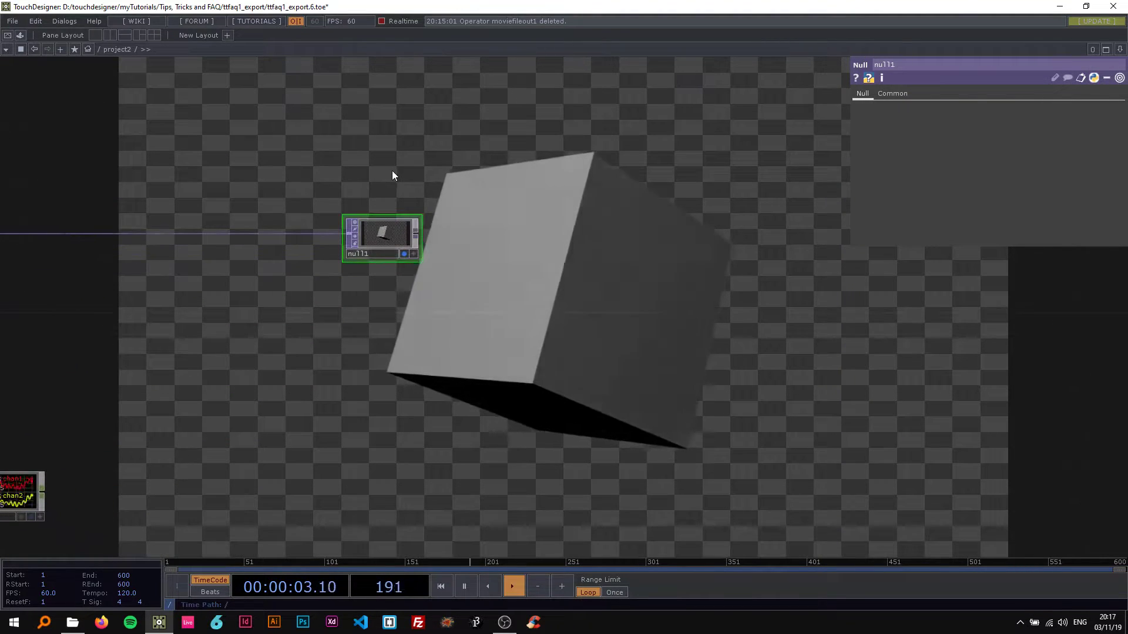
{"action": "scroll", "coordinate": [437, 191], "scroll_direction": "up", "scroll_amount": 3}
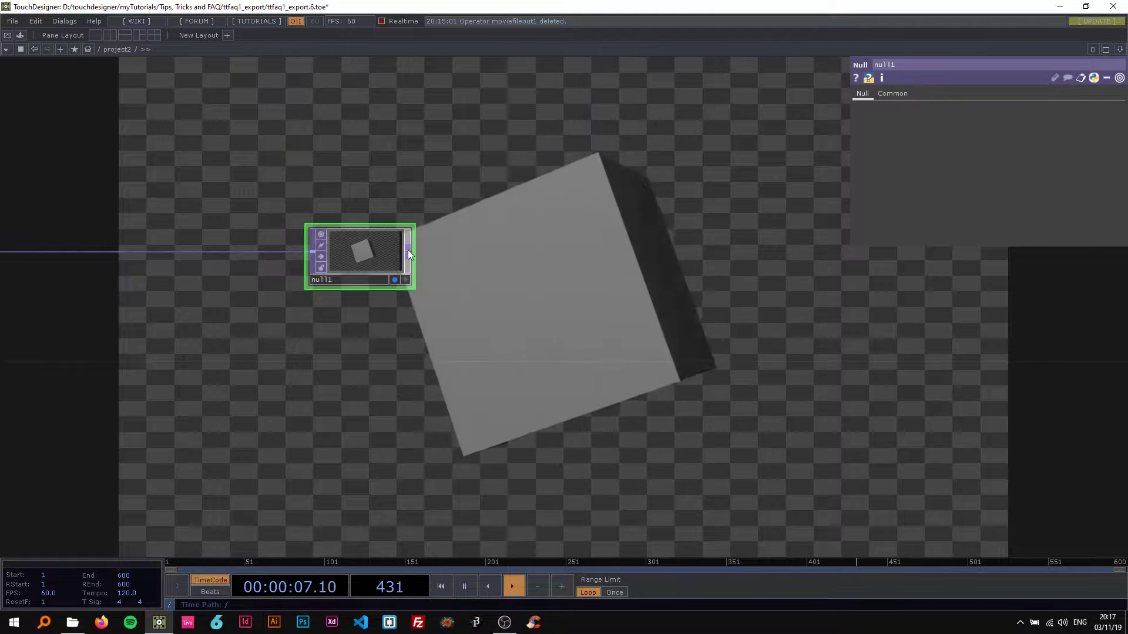
{"action": "left_click", "coordinate": [409, 251]}
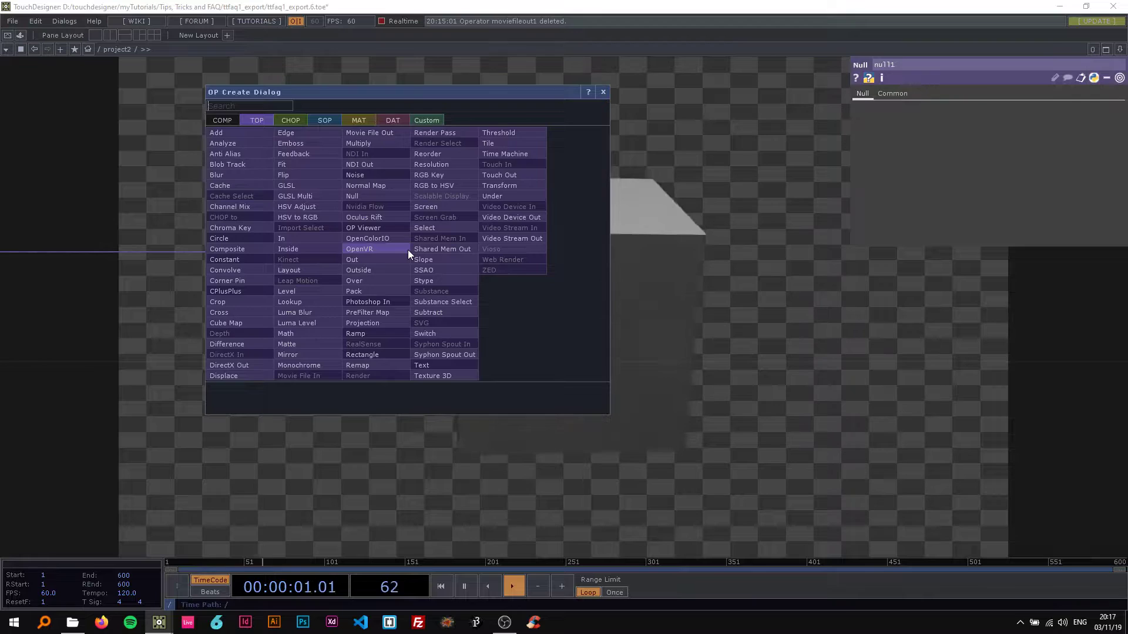
{"action": "type", "text": "mo"}
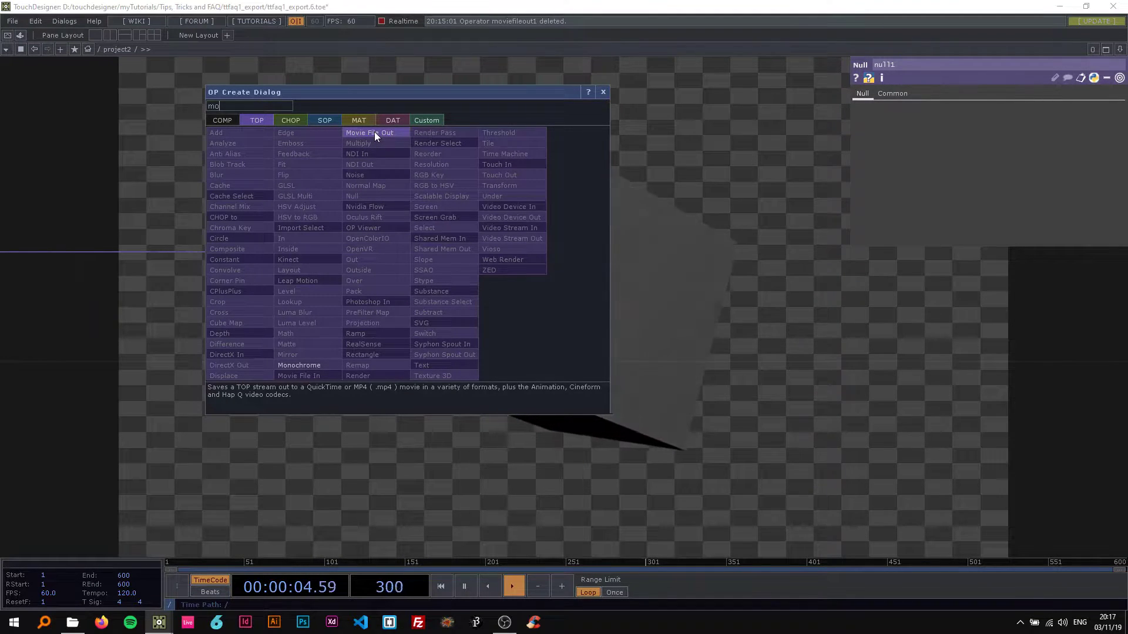
{"action": "left_click", "coordinate": [375, 133]}
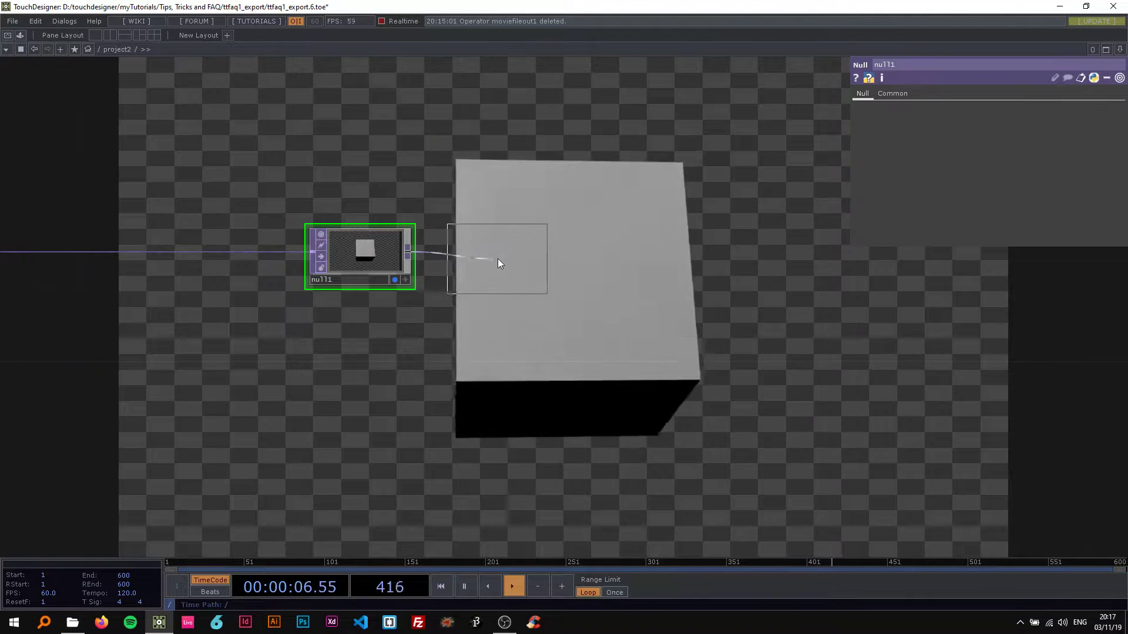
{"action": "left_click", "coordinate": [528, 261]}
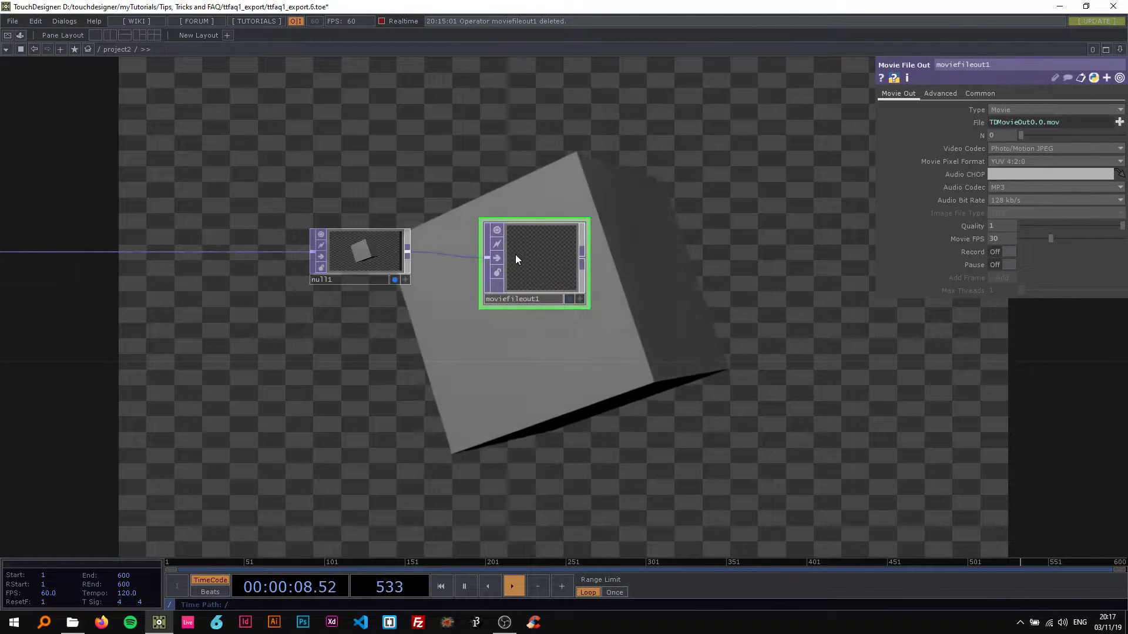
Step: Set the output type of moviefileout1 to Image
{"action": "scroll", "coordinate": [498, 249], "scroll_direction": "up", "scroll_amount": 2}
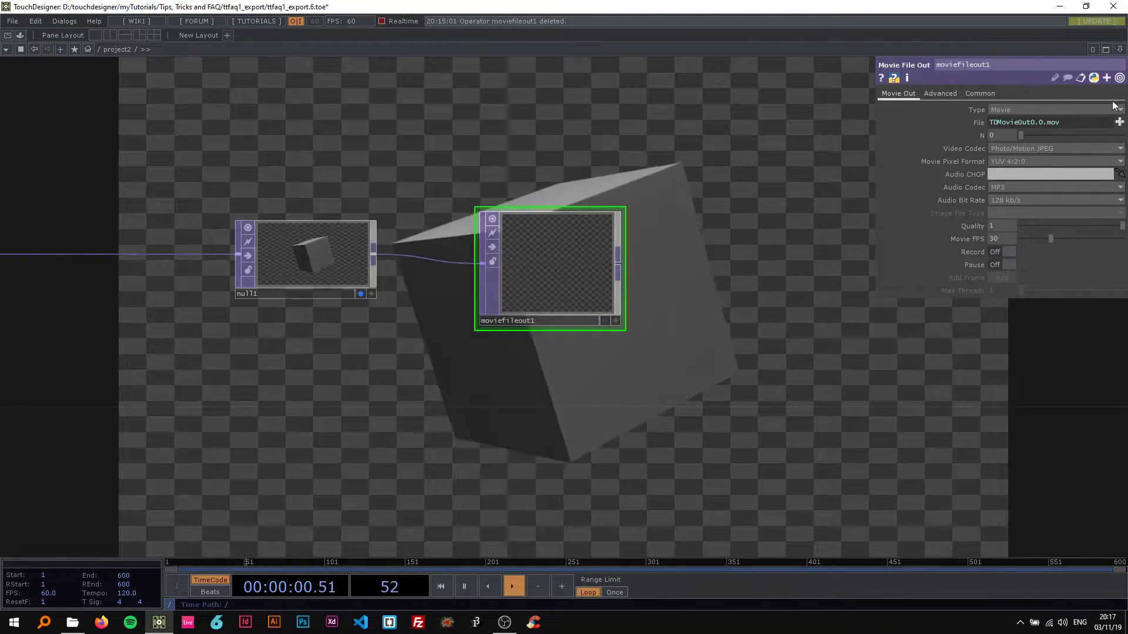
{"action": "scroll", "coordinate": [605, 201], "scroll_direction": "down", "scroll_amount": 5}
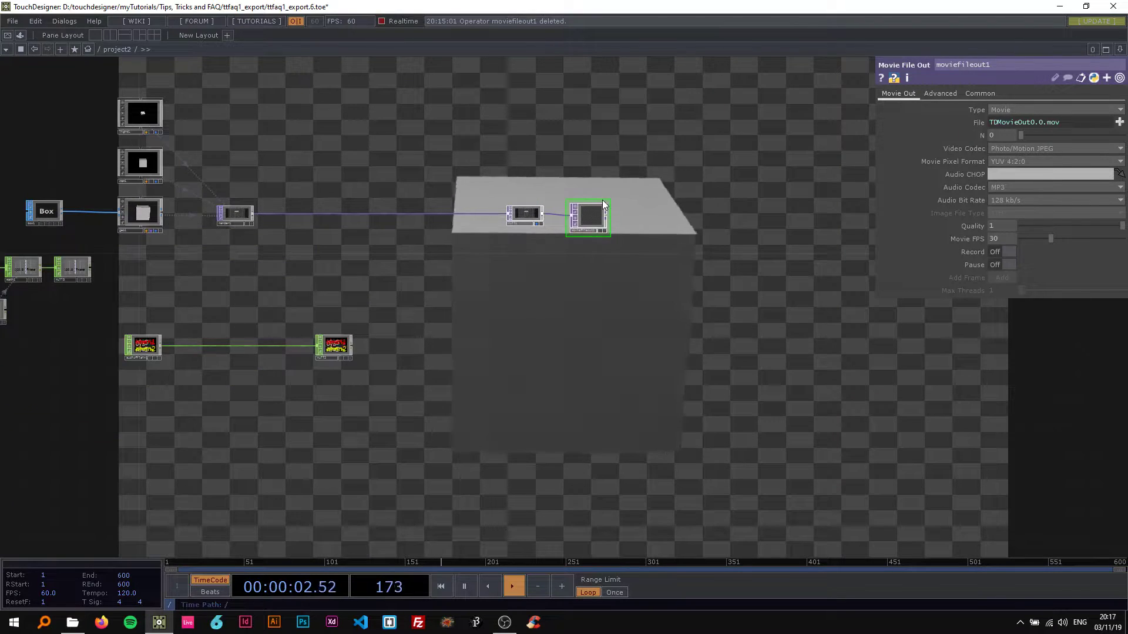
{"action": "scroll", "coordinate": [599, 204], "scroll_direction": "up", "scroll_amount": 1}
{"action": "scroll", "coordinate": [597, 206], "scroll_direction": "up", "scroll_amount": 2}
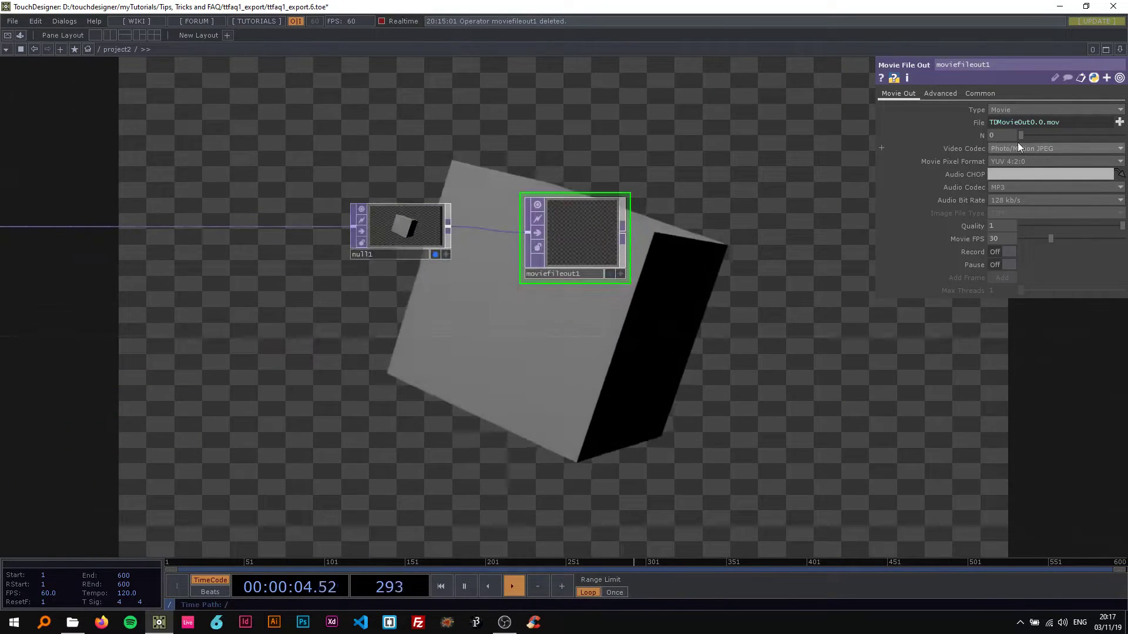
{"action": "left_click", "coordinate": [995, 109]}
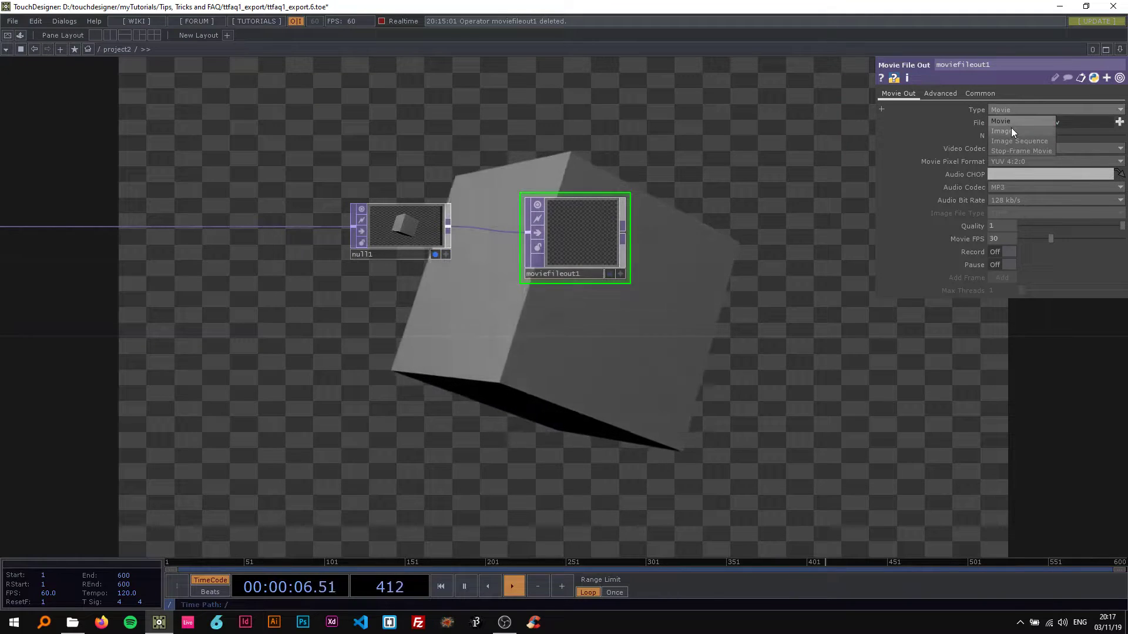
{"action": "left_click", "coordinate": [1010, 129]}
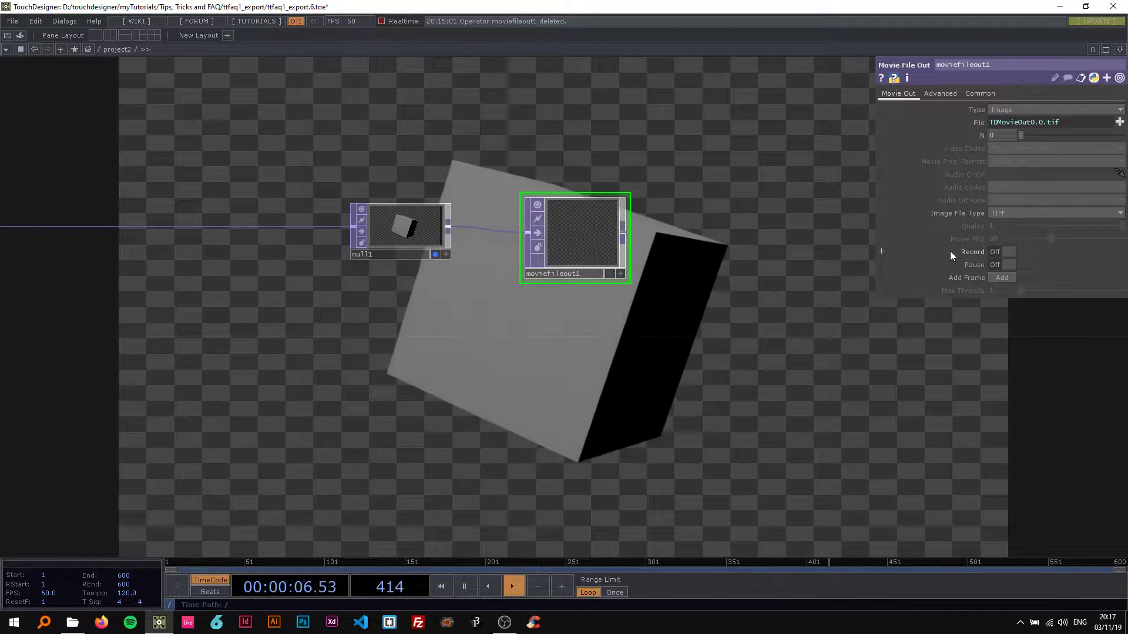
Step: Inspect the expression behind moviefileout1's File parameter and collapse the parameter again
{"action": "left_click", "coordinate": [974, 122]}
{"action": "left_click", "coordinate": [974, 122]}
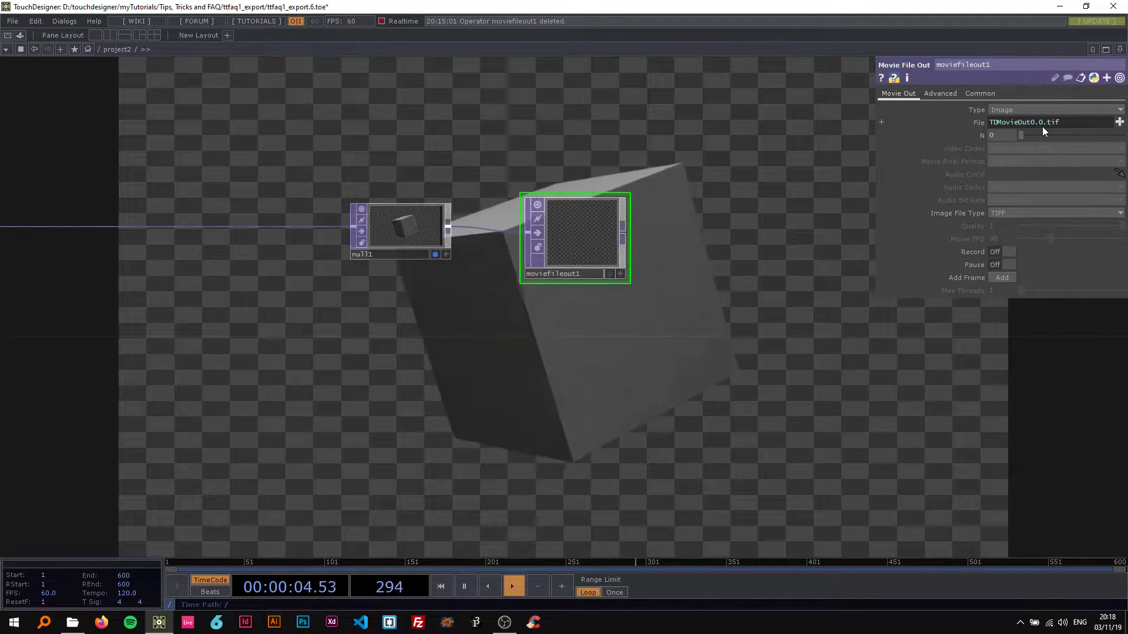
{"action": "left_click", "coordinate": [979, 123]}
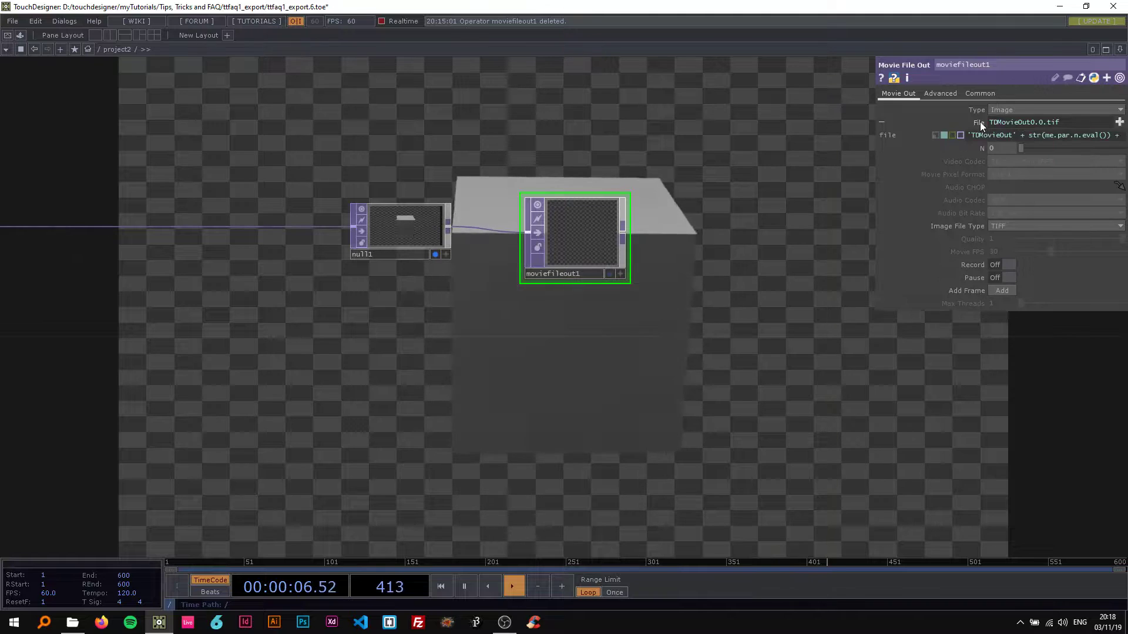
{"action": "left_click_drag", "start_coordinate": [1053, 136], "coordinate": [770, 140]}
{"action": "left_click", "coordinate": [1016, 134]}
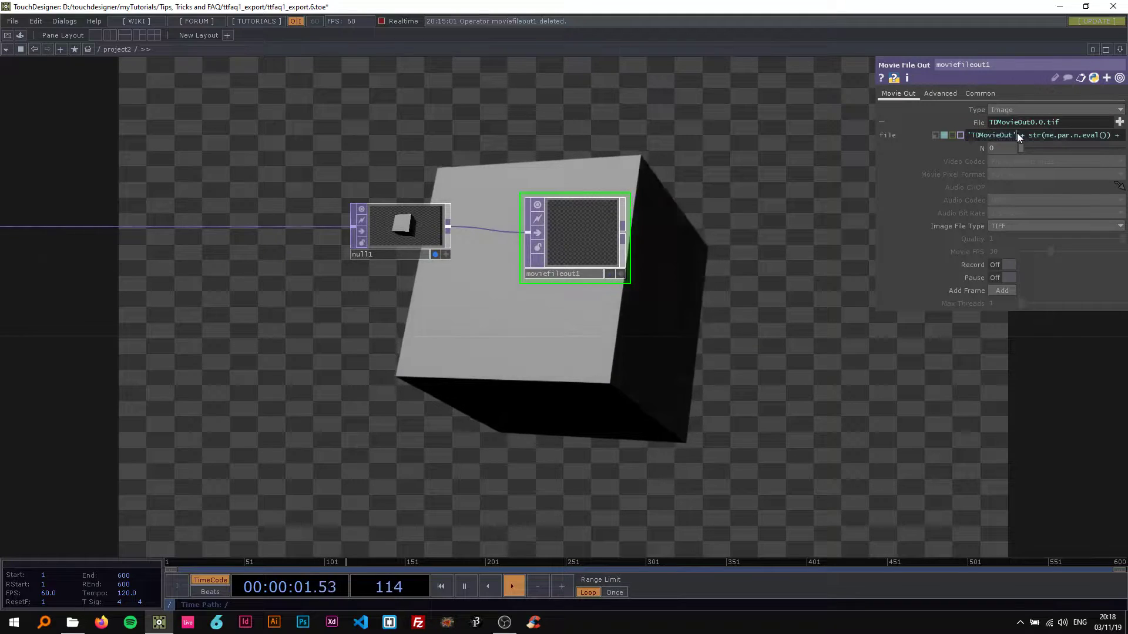
{"action": "left_click", "coordinate": [980, 121]}
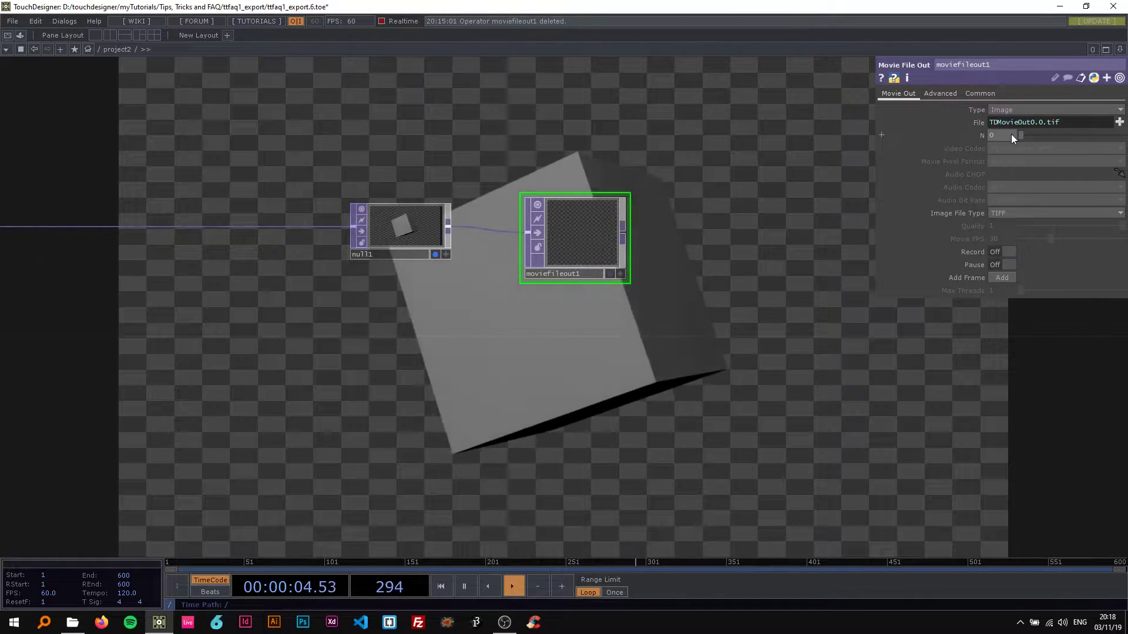
Step: Try values 10 and 3330 for moviefileout1's N parameter and return it to 0
{"action": "left_click_drag", "start_coordinate": [1020, 137], "coordinate": [1123, 144]}
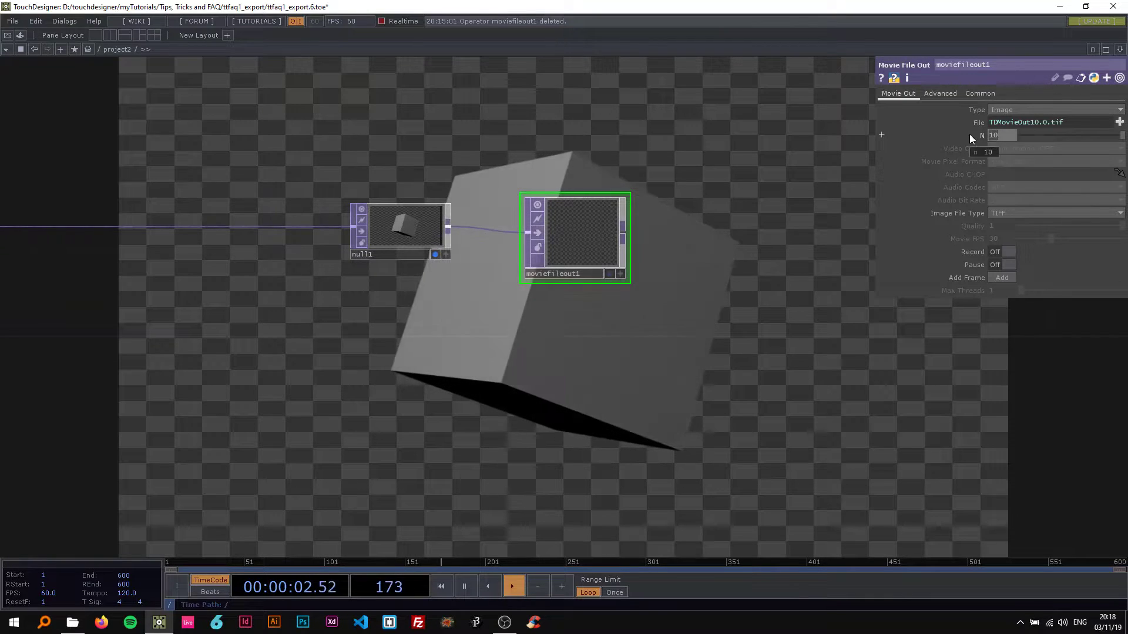
{"action": "left_click", "coordinate": [999, 135]}
{"action": "type", "text": "3330"}
{"action": "key", "text": "Return"}
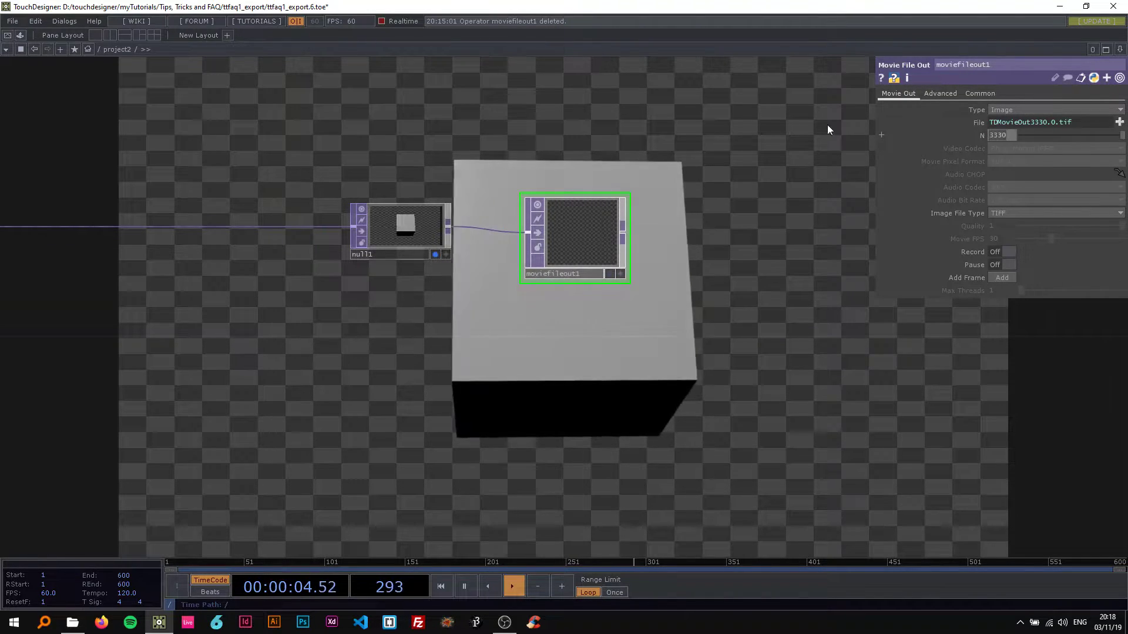
{"action": "left_click", "coordinate": [1020, 136]}
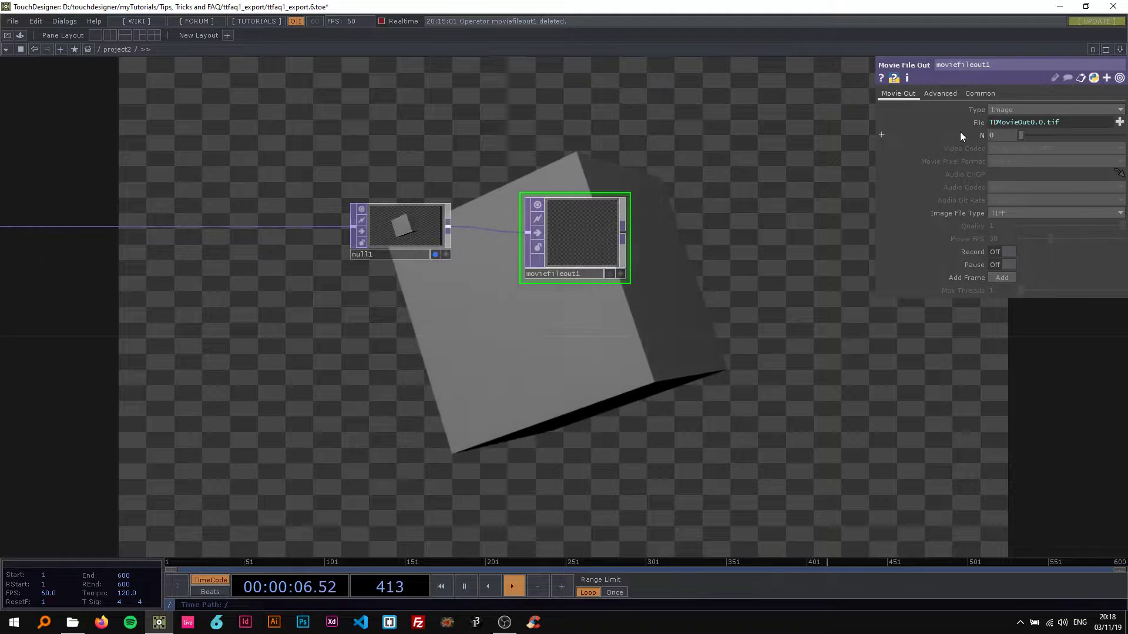
Step: Replace the File expression of moviefileout1 with the path Media/export_1.tif
{"action": "left_click", "coordinate": [976, 123]}
{"action": "left_click", "coordinate": [936, 135]}
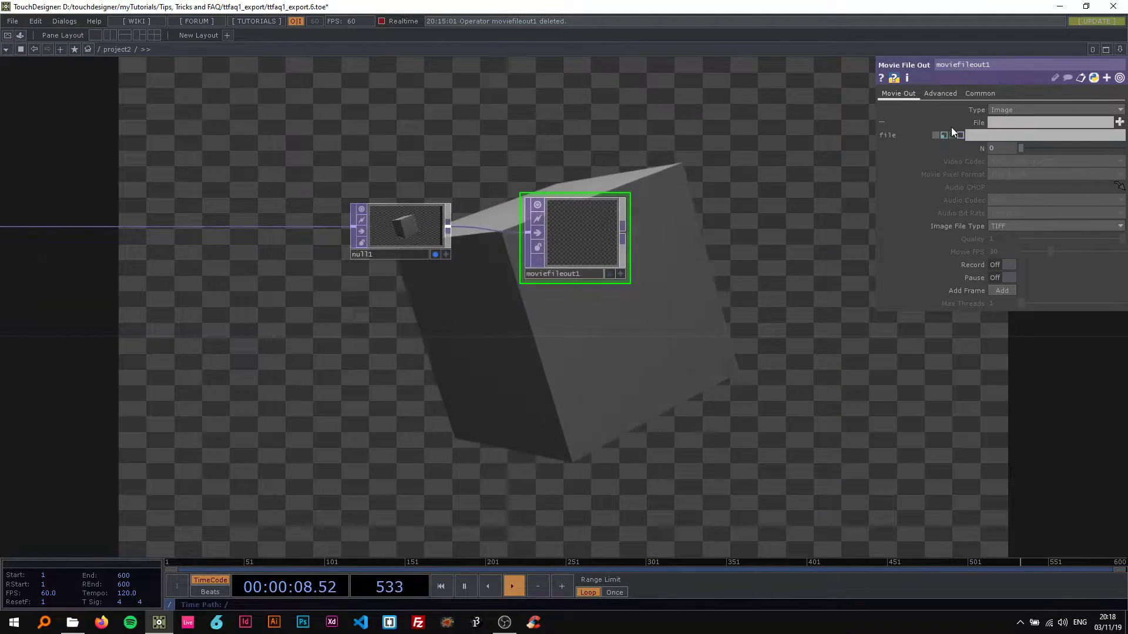
{"action": "left_click", "coordinate": [975, 123]}
{"action": "left_click", "coordinate": [1018, 123]}
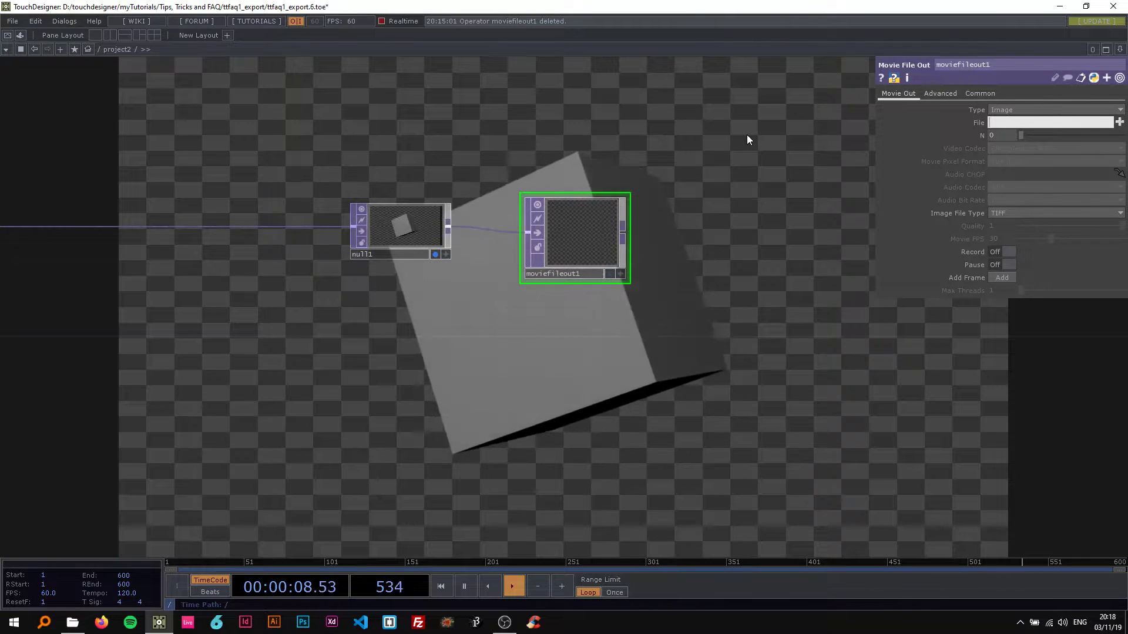
{"action": "type", "text": "Media/"}
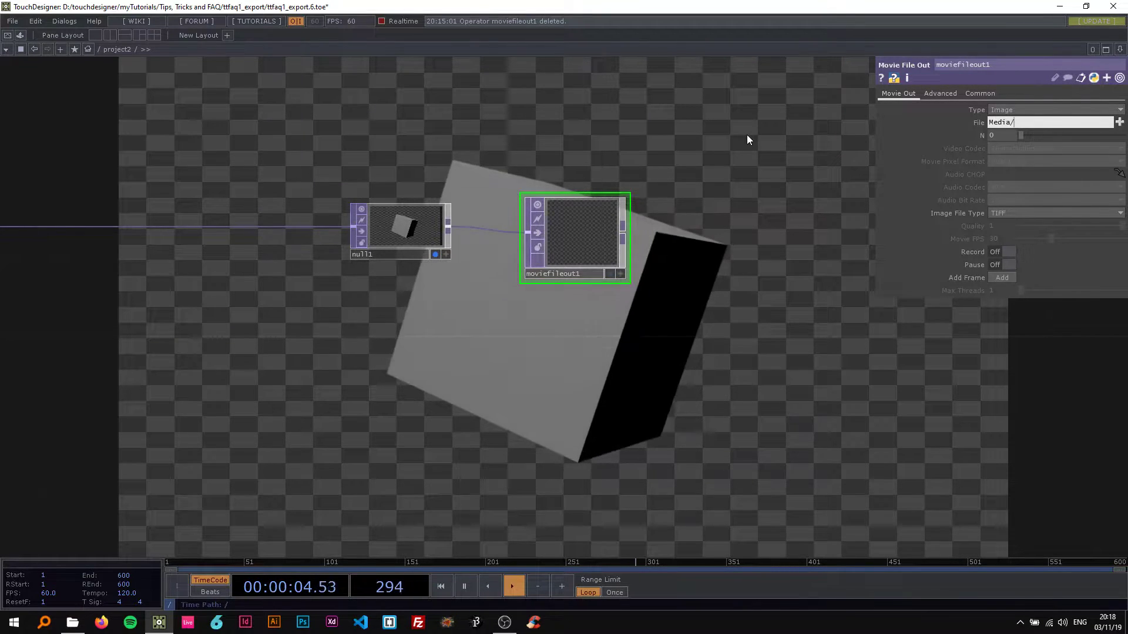
{"action": "type", "text": "export_1"}
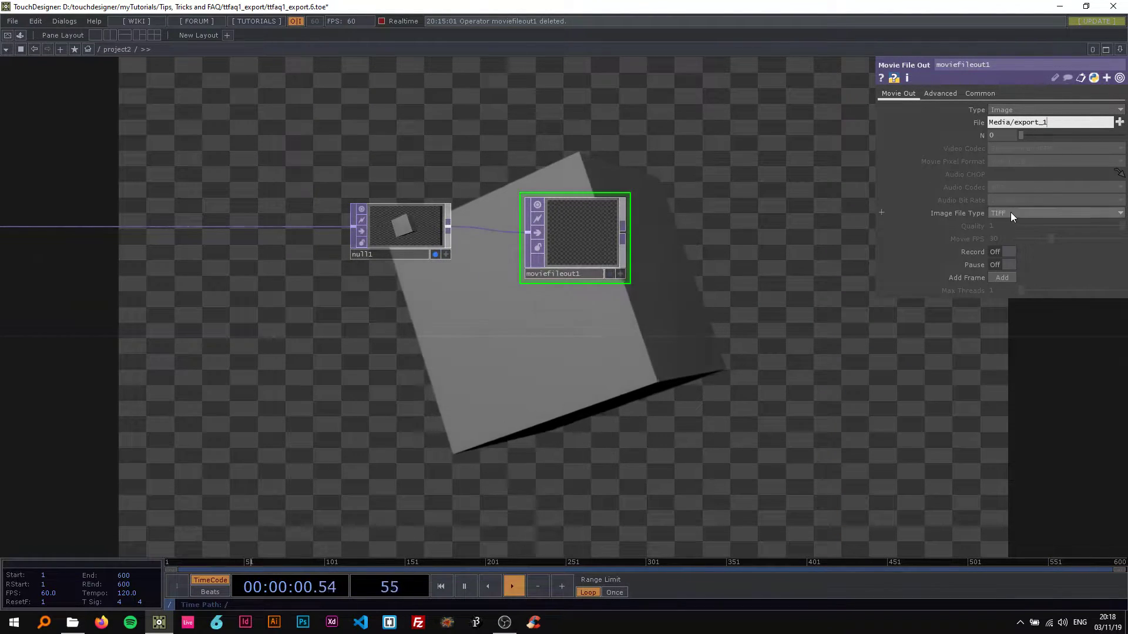
{"action": "type", "text": "."}
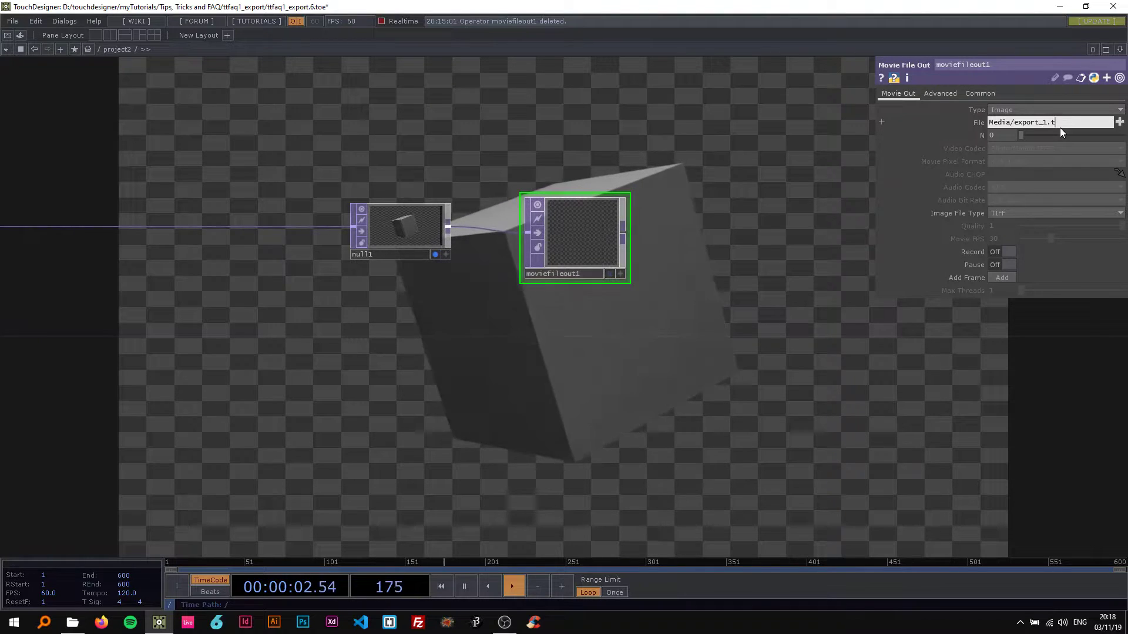
{"action": "type", "text": "tif"}
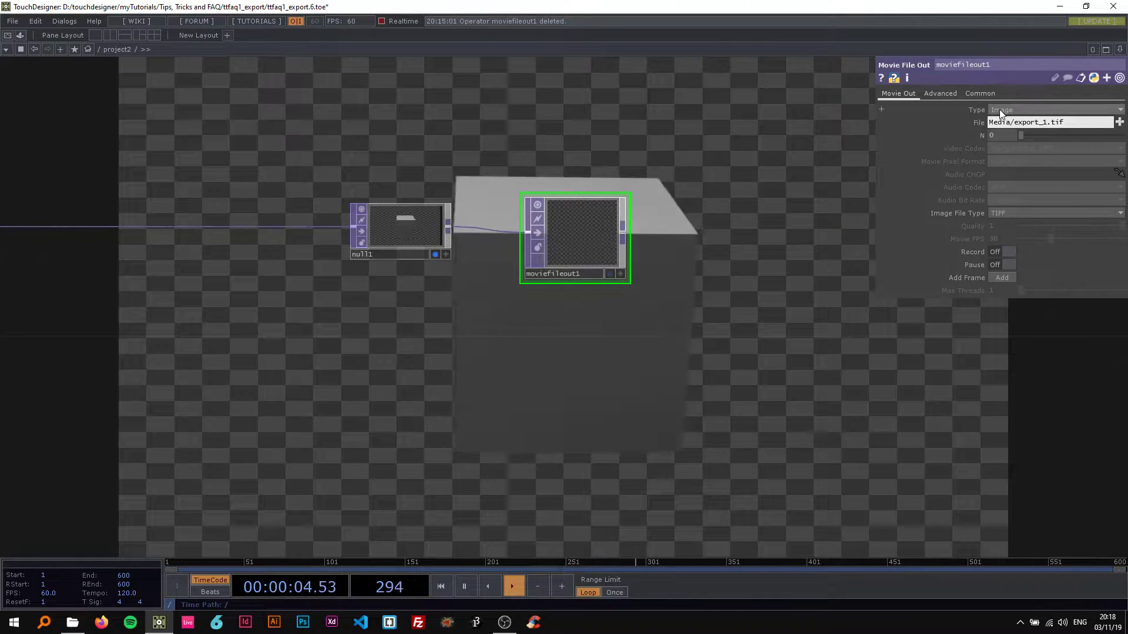
Step: Try JPEG as moviefileout1's image file type and switch it back to TIFF
{"action": "left_click_drag", "start_coordinate": [729, 186], "coordinate": [766, 169]}
{"action": "left_click", "coordinate": [1014, 215]}
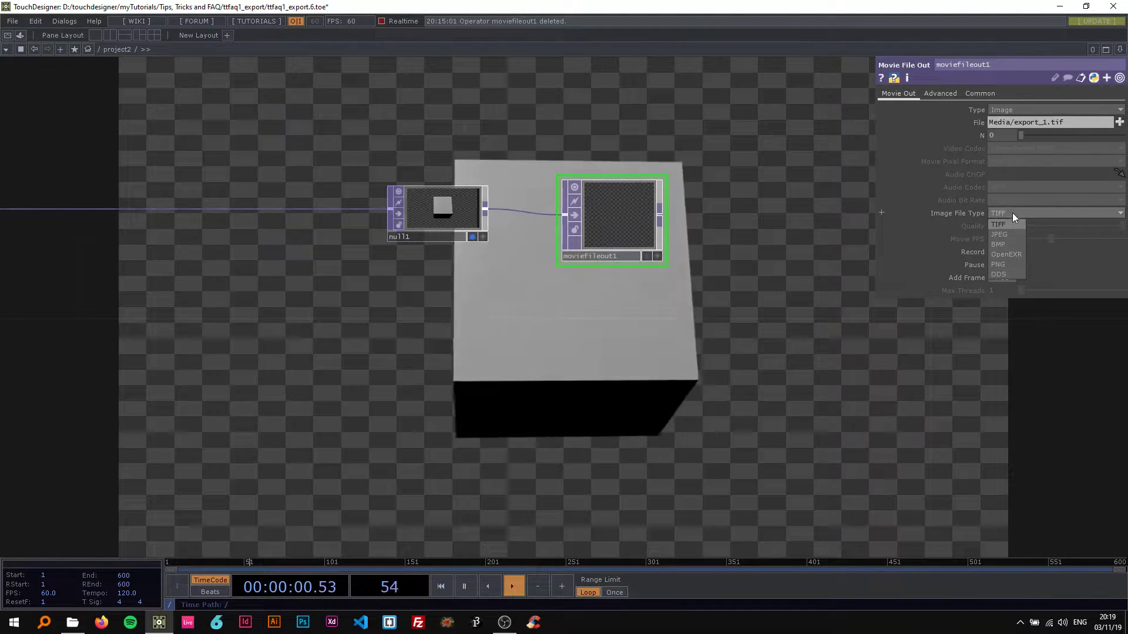
{"action": "left_click", "coordinate": [1009, 234]}
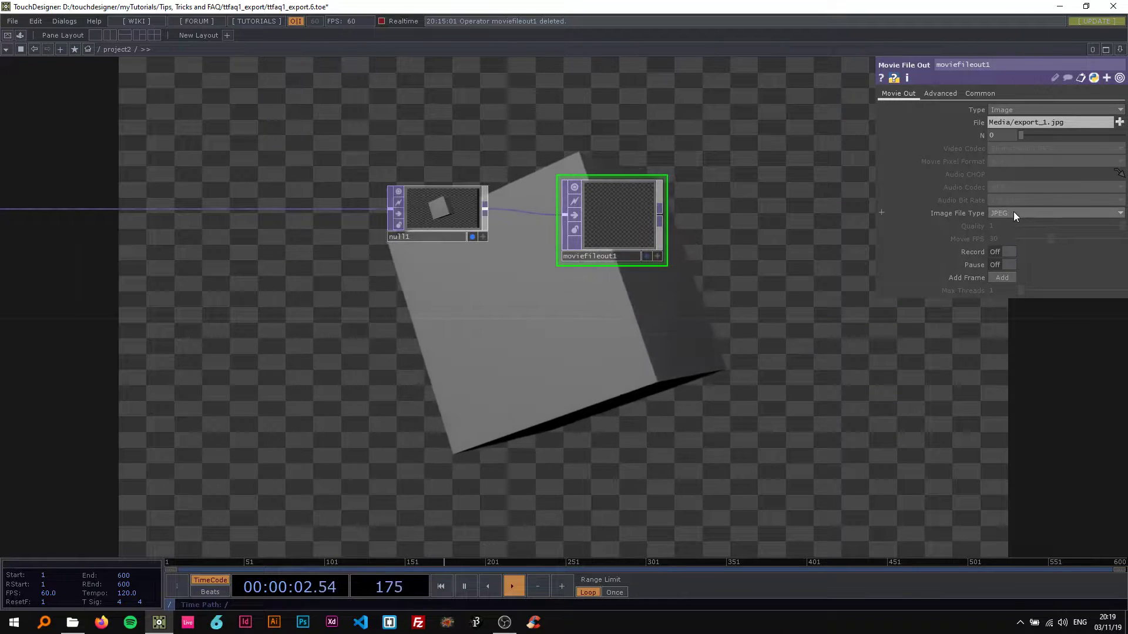
{"action": "left_click", "coordinate": [1013, 211]}
{"action": "left_click", "coordinate": [1010, 222]}
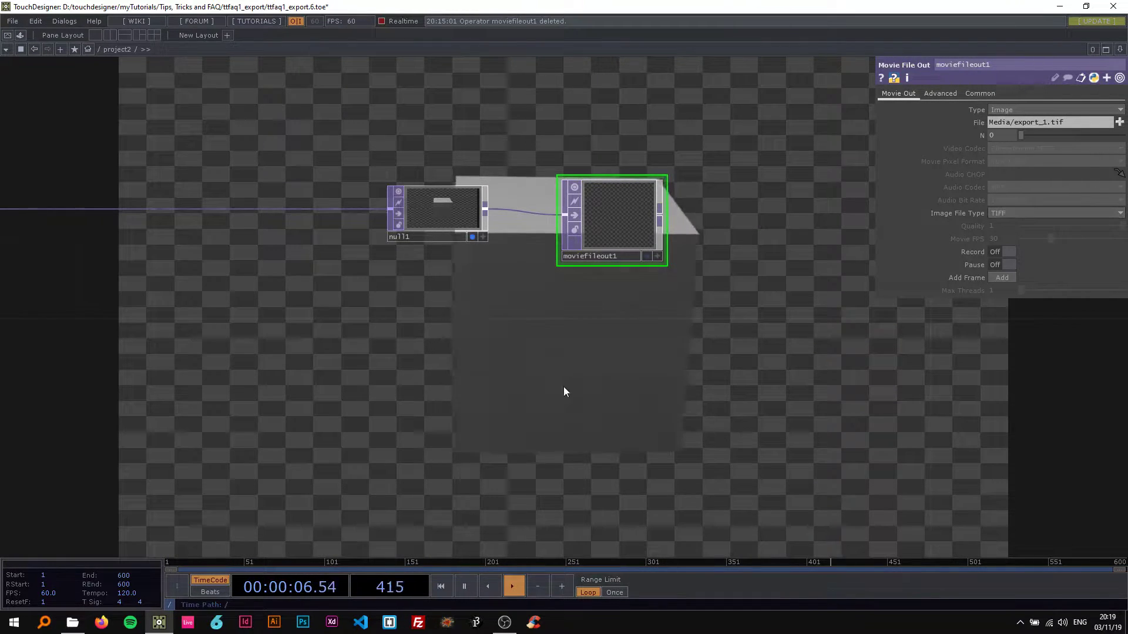
Step: Review the available image file types of moviefileout1 and set the type to PNG
{"action": "left_click_drag", "start_coordinate": [512, 321], "coordinate": [471, 227]}
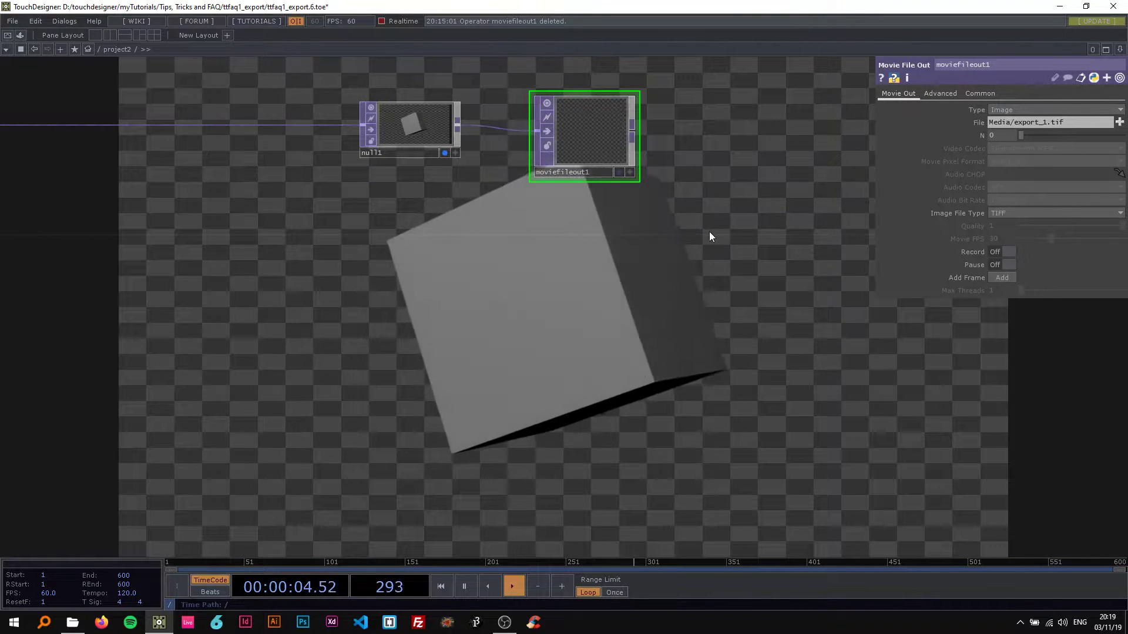
{"action": "left_click", "coordinate": [1034, 213]}
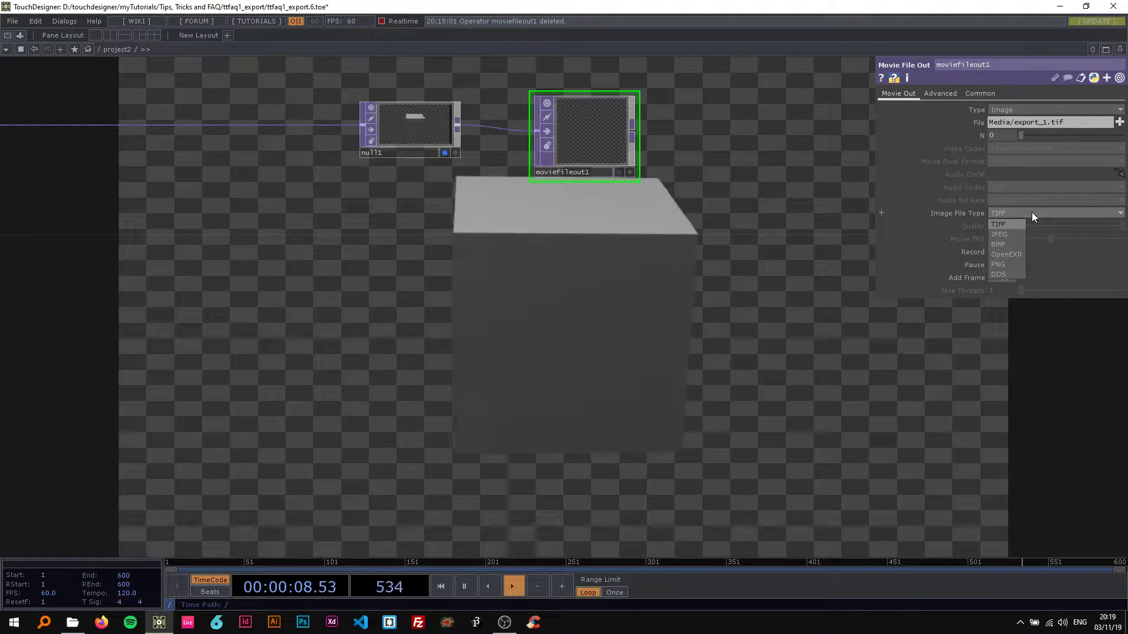
{"action": "left_click", "coordinate": [1031, 213]}
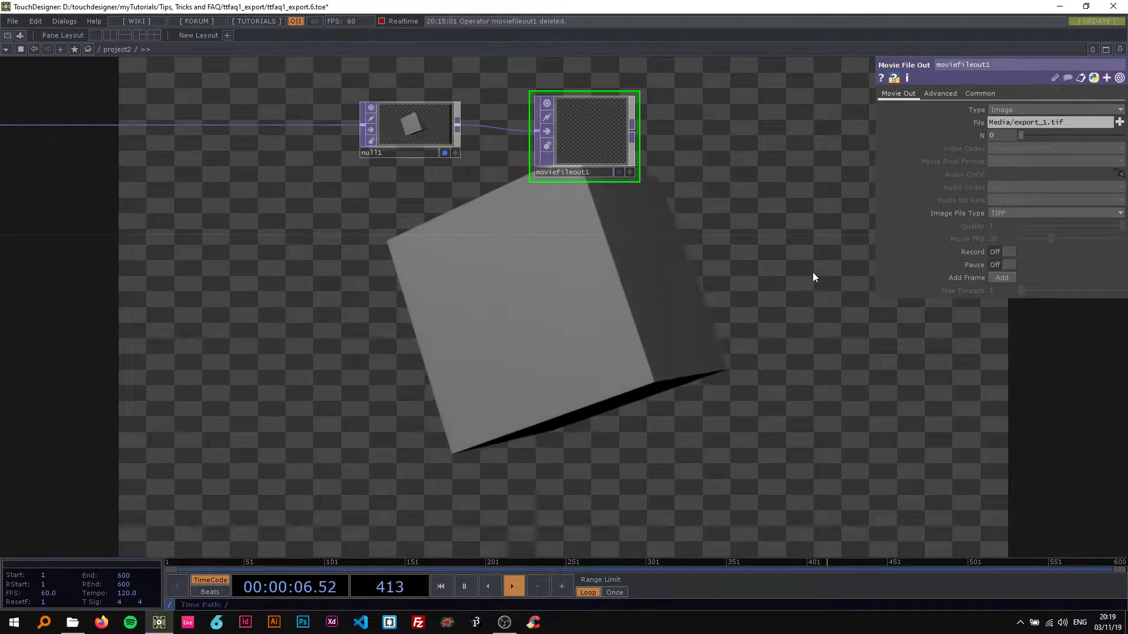
{"action": "left_click", "coordinate": [1005, 214]}
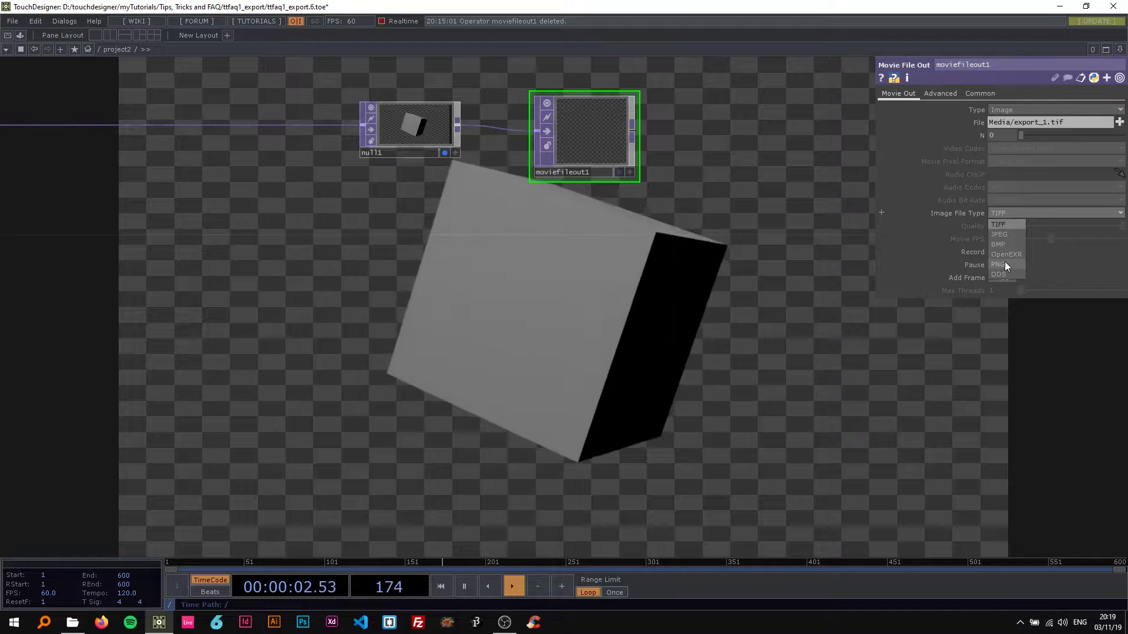
{"action": "left_click", "coordinate": [1004, 264]}
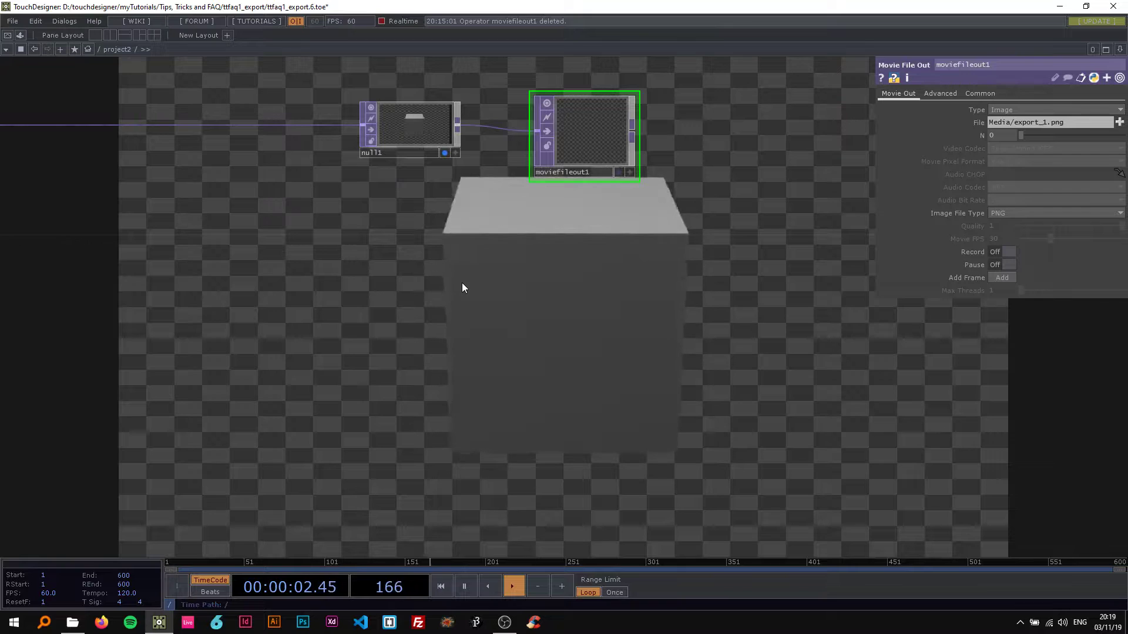
Step: Export the render as a PNG still with the timeline paused and check export_1.png in the Media folder
{"action": "key", "text": "space"}
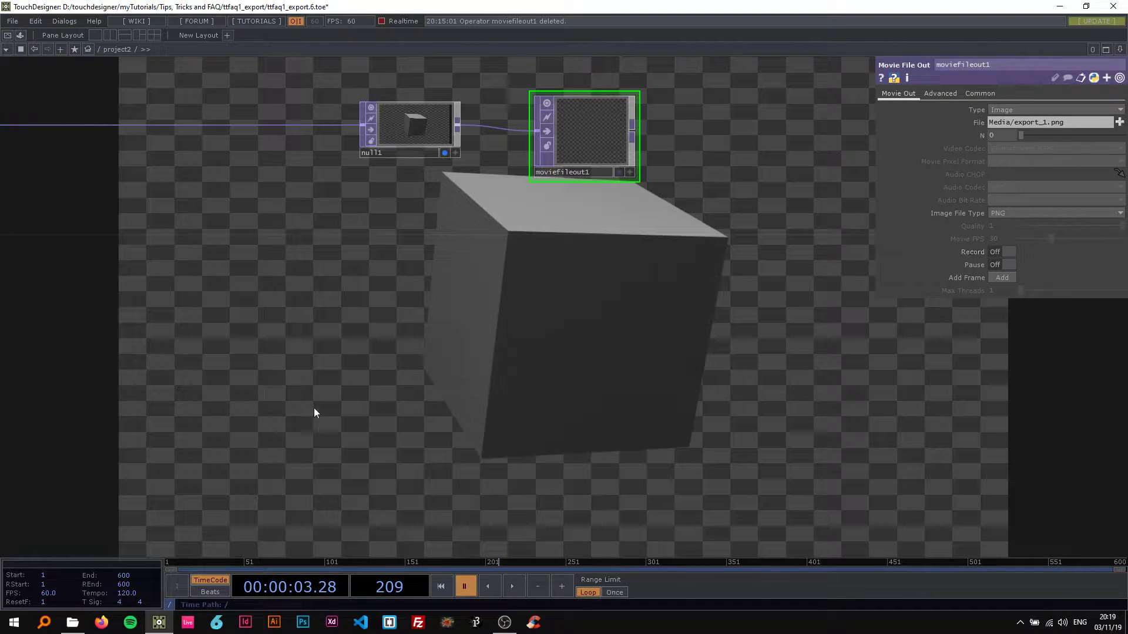
{"action": "left_click", "coordinate": [75, 624]}
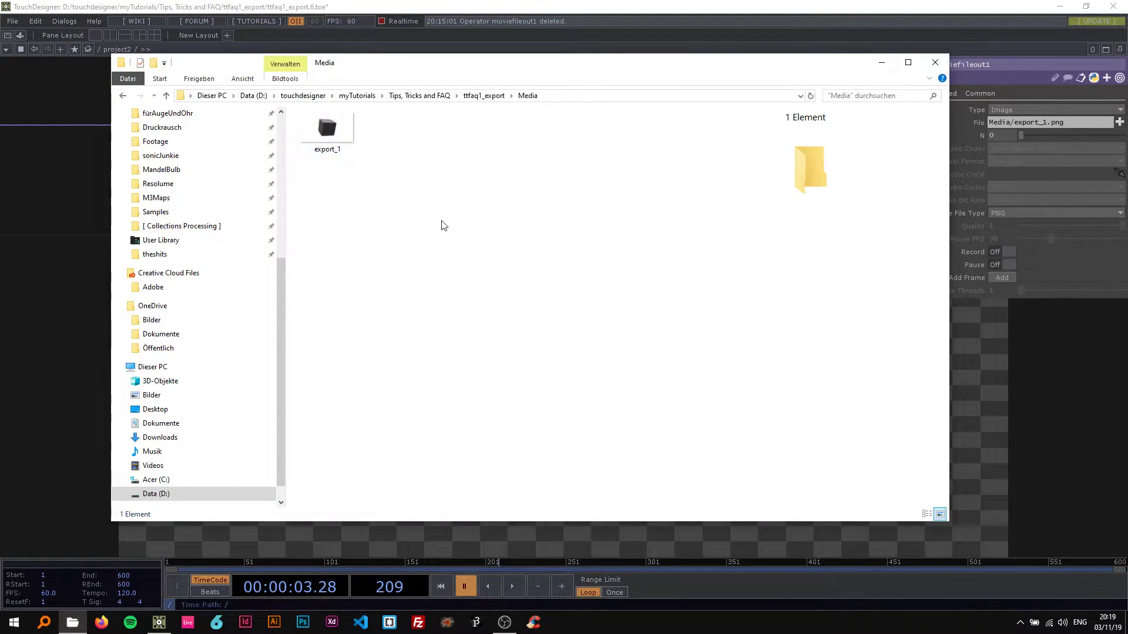
{"action": "double_click", "coordinate": [339, 136]}
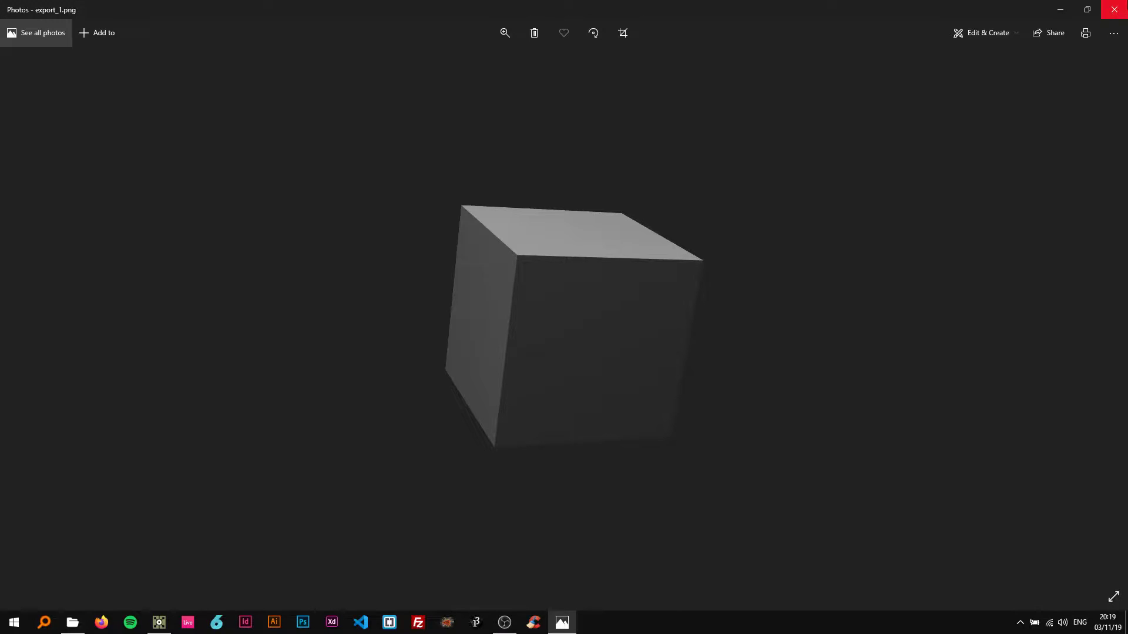
{"action": "left_click", "coordinate": [1124, 4]}
{"action": "left_click", "coordinate": [881, 60]}
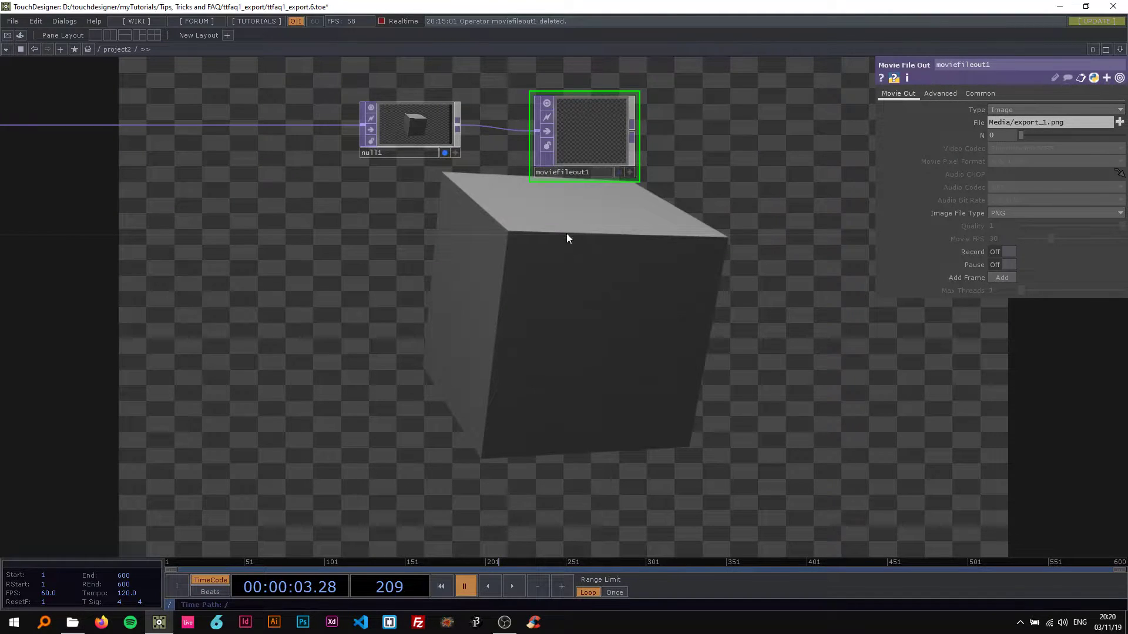
Step: Insert a Transform TOP directly before null1 and enable its Comp Over Background Color option
{"action": "left_click_drag", "start_coordinate": [460, 240], "coordinate": [606, 334]}
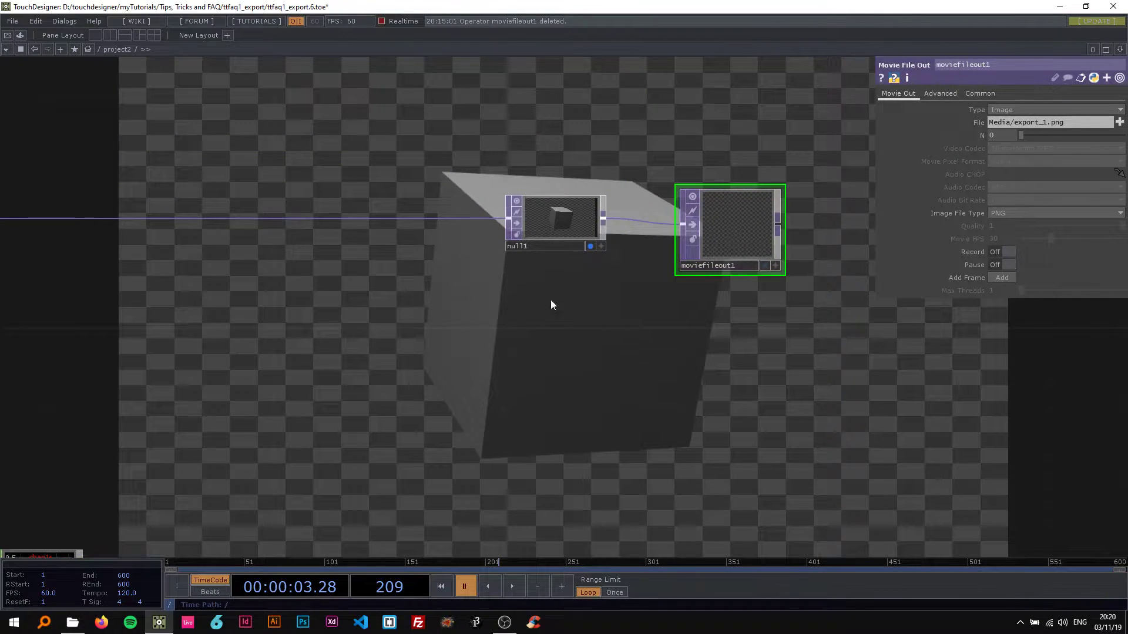
{"action": "right_click", "coordinate": [332, 218]}
{"action": "left_click", "coordinate": [340, 205]}
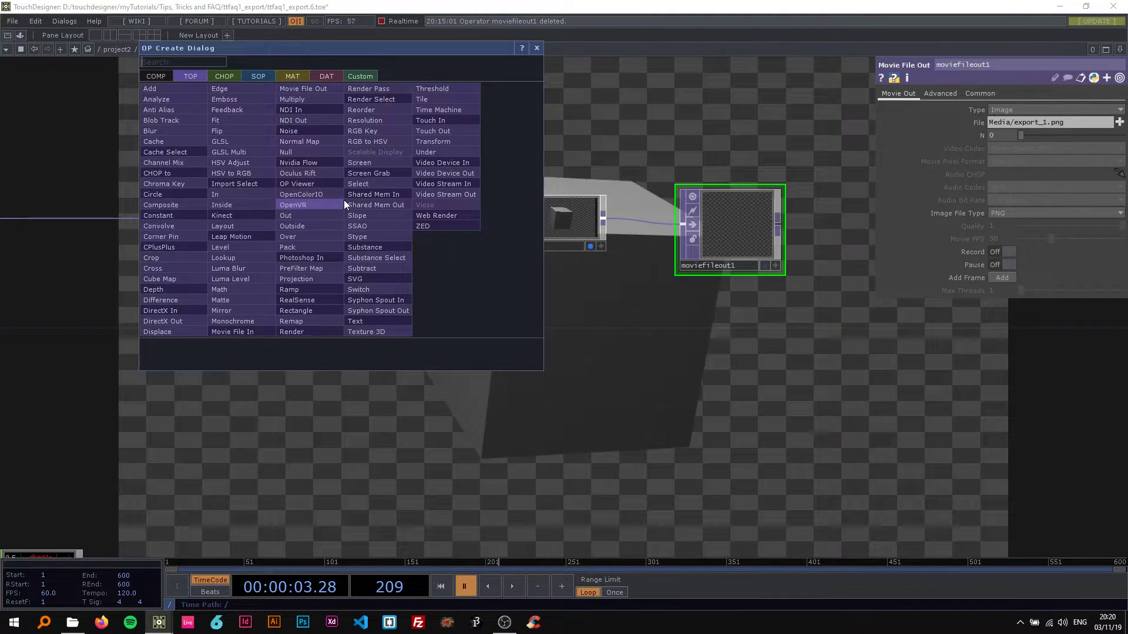
{"action": "type", "text": "tr"}
{"action": "left_click", "coordinate": [460, 140]}
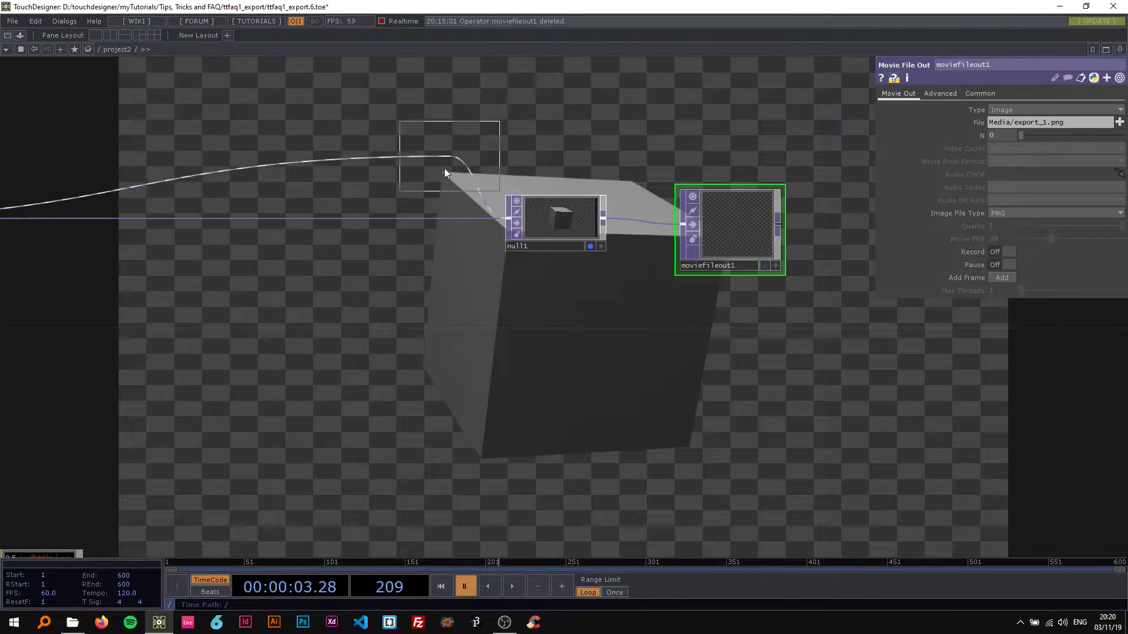
{"action": "left_click", "coordinate": [417, 221]}
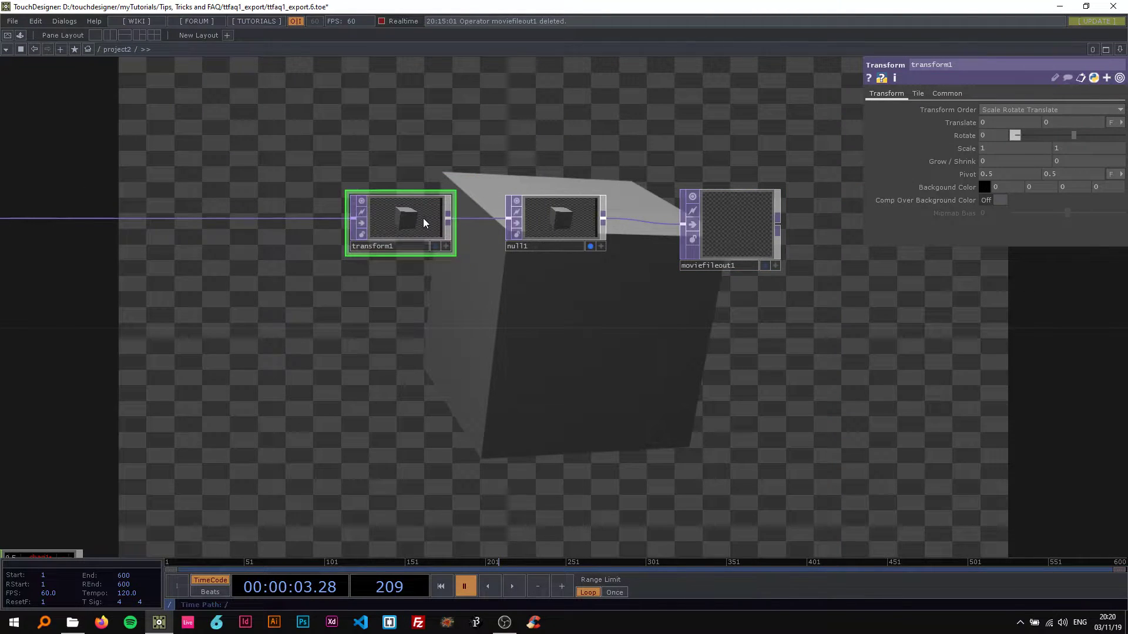
{"action": "left_click_drag", "start_coordinate": [434, 151], "coordinate": [356, 143]}
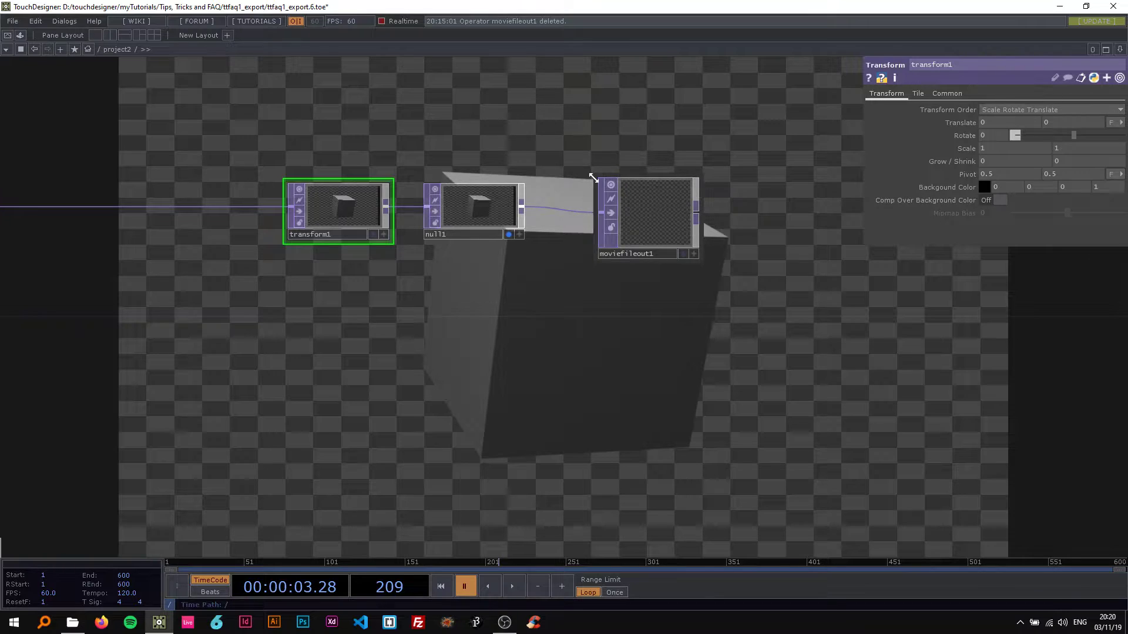
{"action": "left_click", "coordinate": [999, 199]}
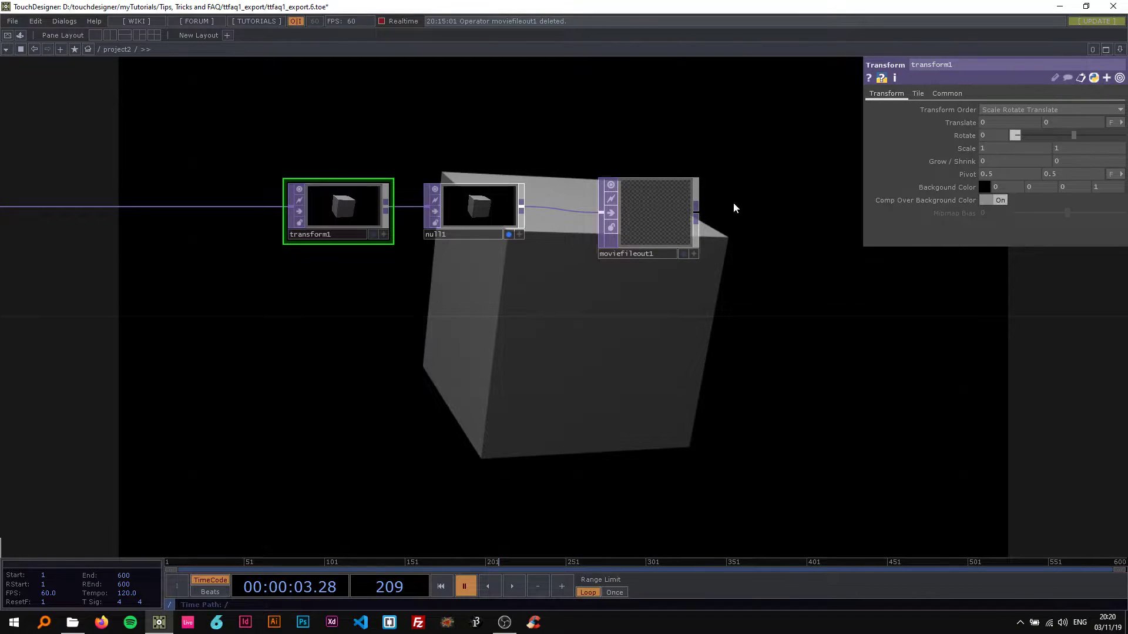
Step: Set the image file type of moviefileout1 to JPEG
{"action": "left_click", "coordinate": [638, 220]}
{"action": "left_click", "coordinate": [1002, 212]}
{"action": "left_click", "coordinate": [1005, 235]}
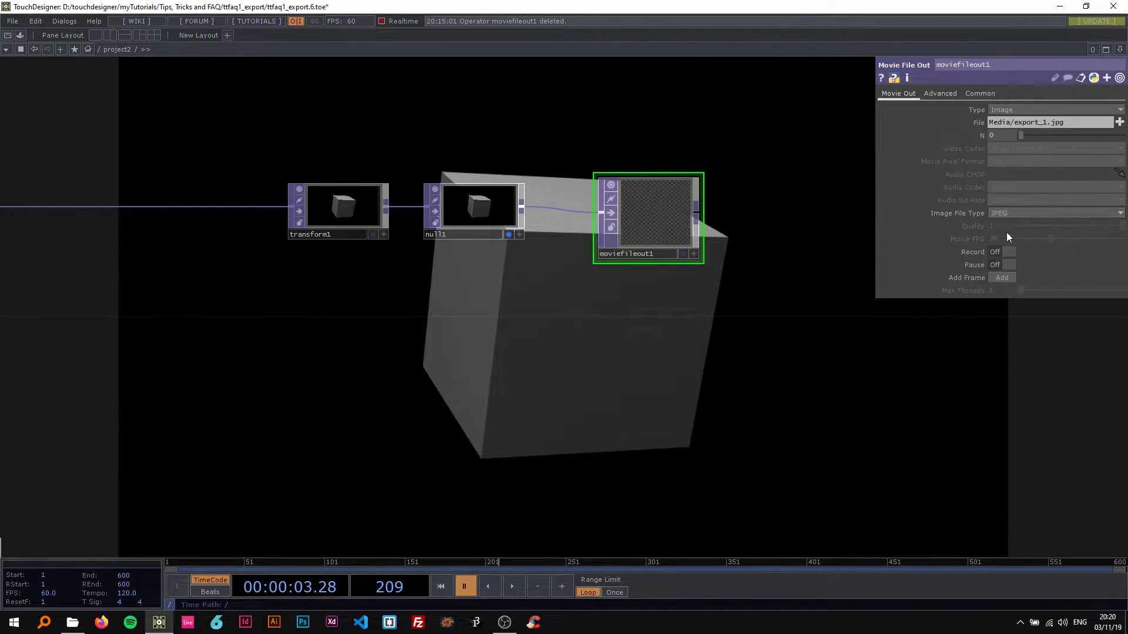
Step: Compare the render with transform1 bypassed and active, and inspect that operator's Background Color
{"action": "left_click", "coordinate": [301, 210]}
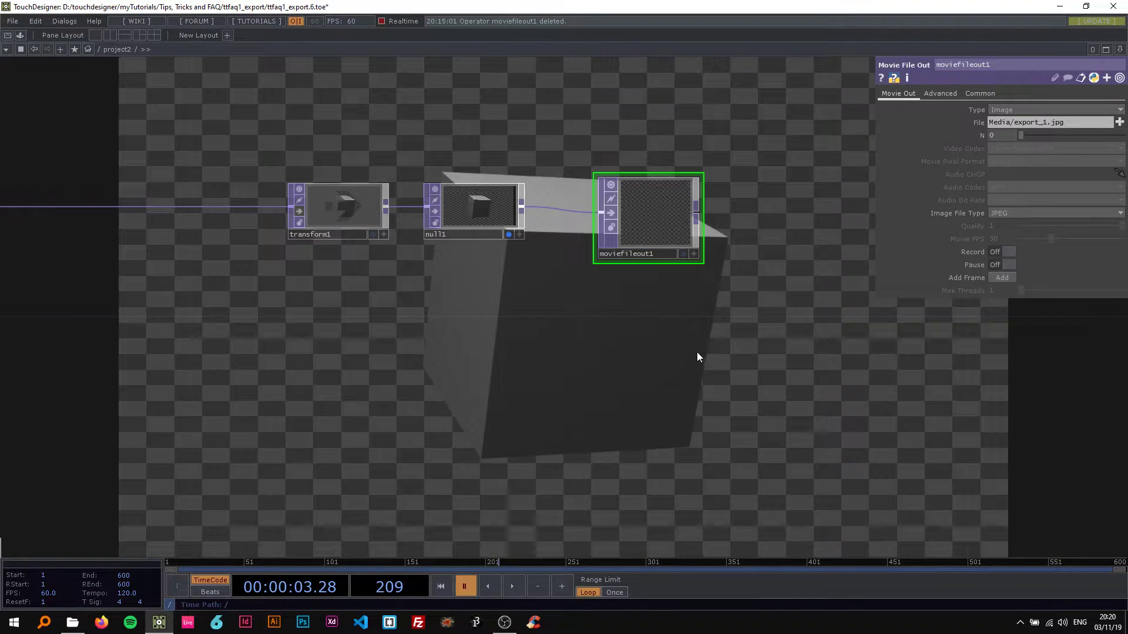
{"action": "left_click", "coordinate": [301, 216]}
{"action": "left_click", "coordinate": [329, 214]}
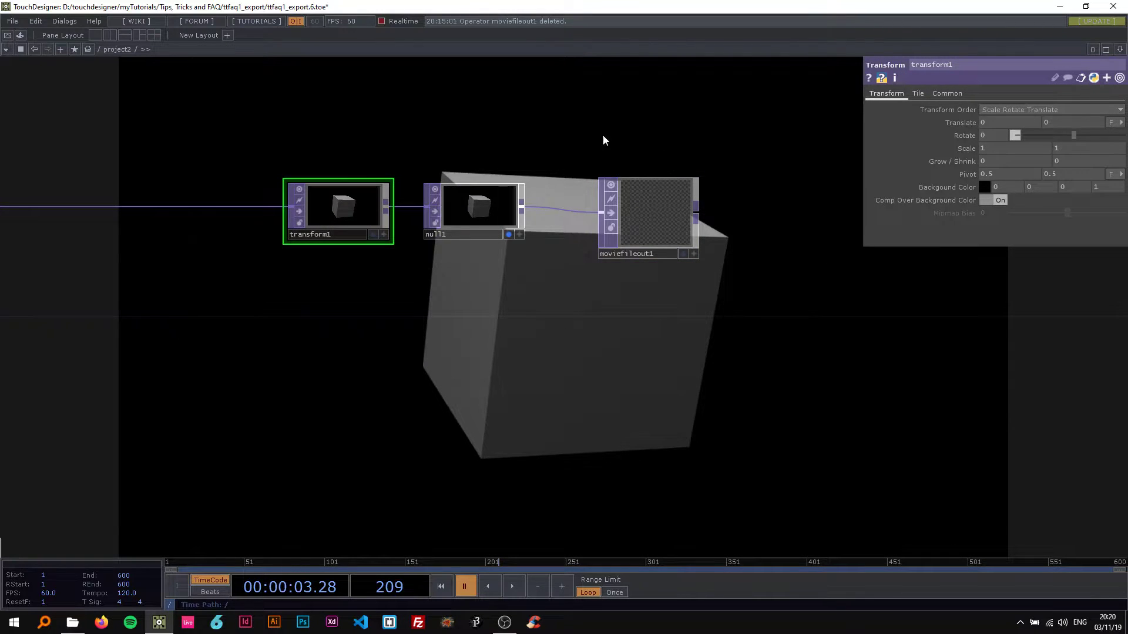
{"action": "left_click", "coordinate": [979, 187]}
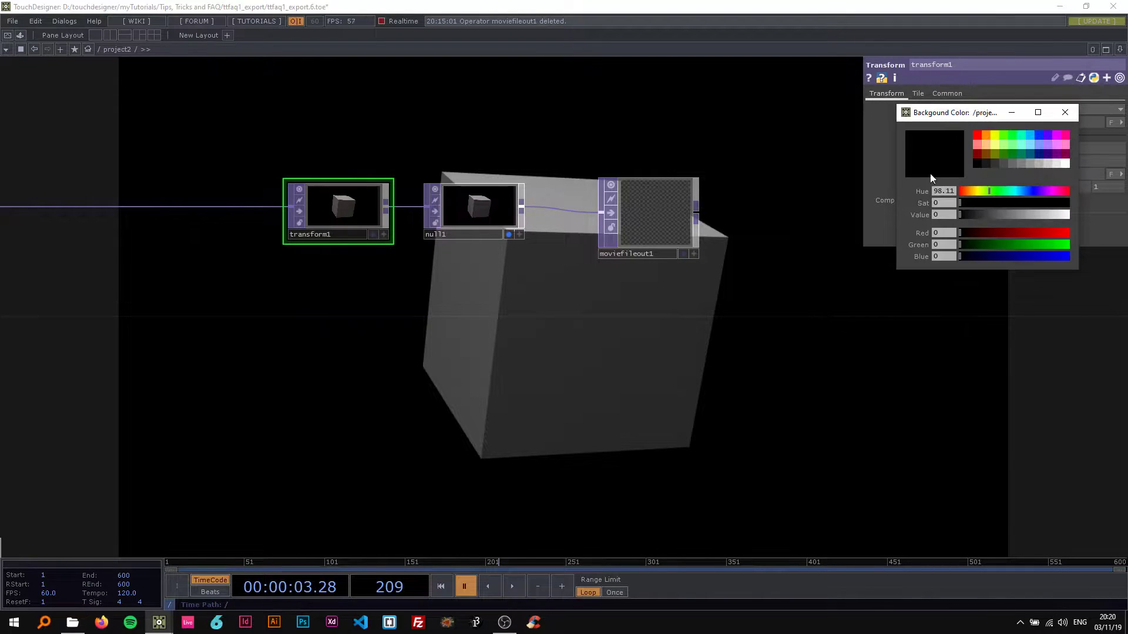
{"action": "left_click", "coordinate": [1065, 113]}
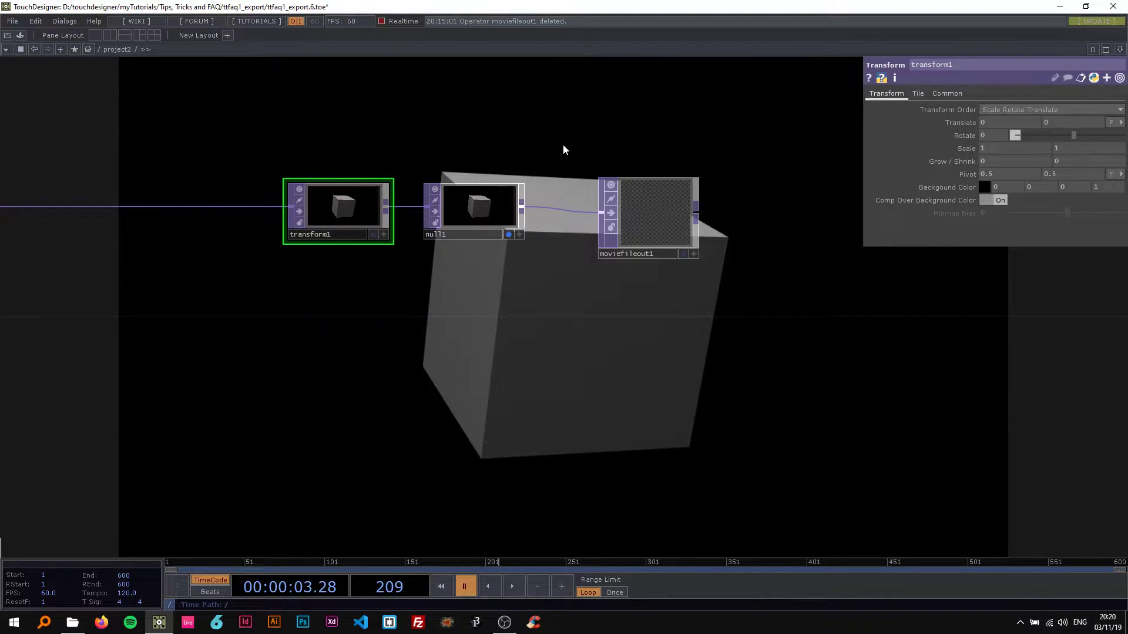
Step: Record the current frame with moviefileout1 as export_1.jpg and open the Media folder to check it
{"action": "left_click_drag", "start_coordinate": [650, 163], "coordinate": [495, 158]}
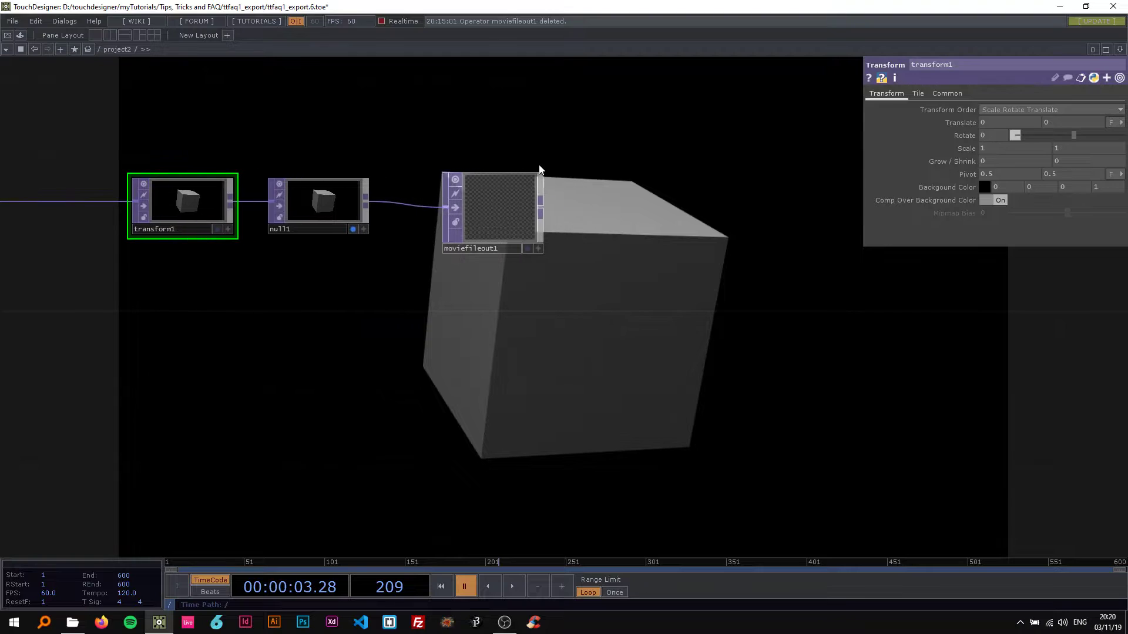
{"action": "left_click", "coordinate": [515, 198]}
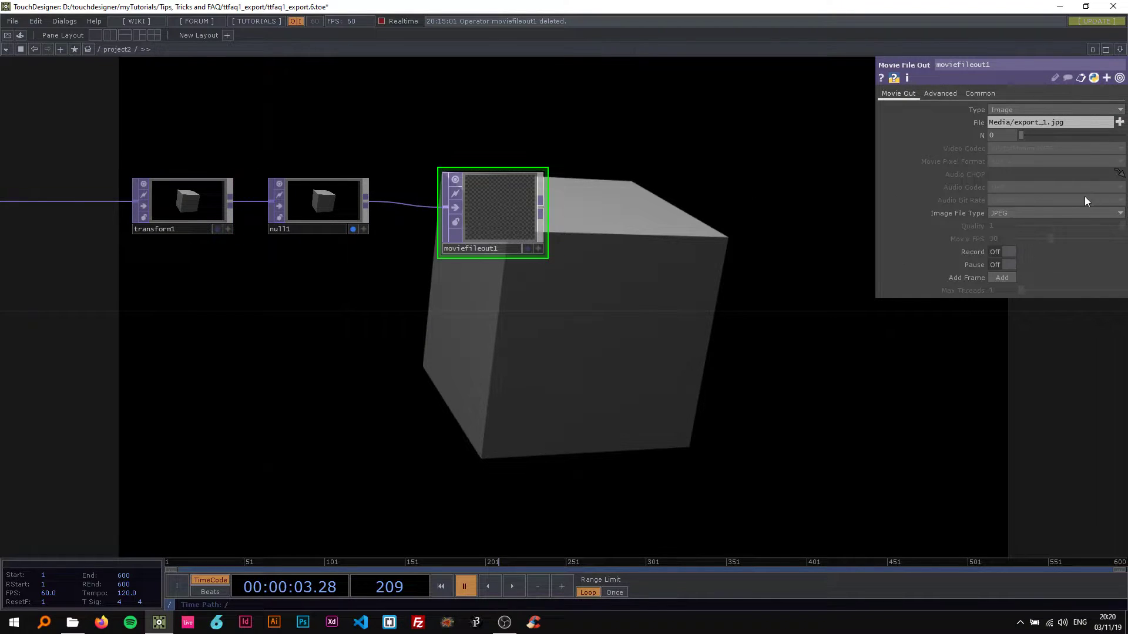
{"action": "left_click", "coordinate": [999, 251]}
{"action": "left_click", "coordinate": [72, 623]}
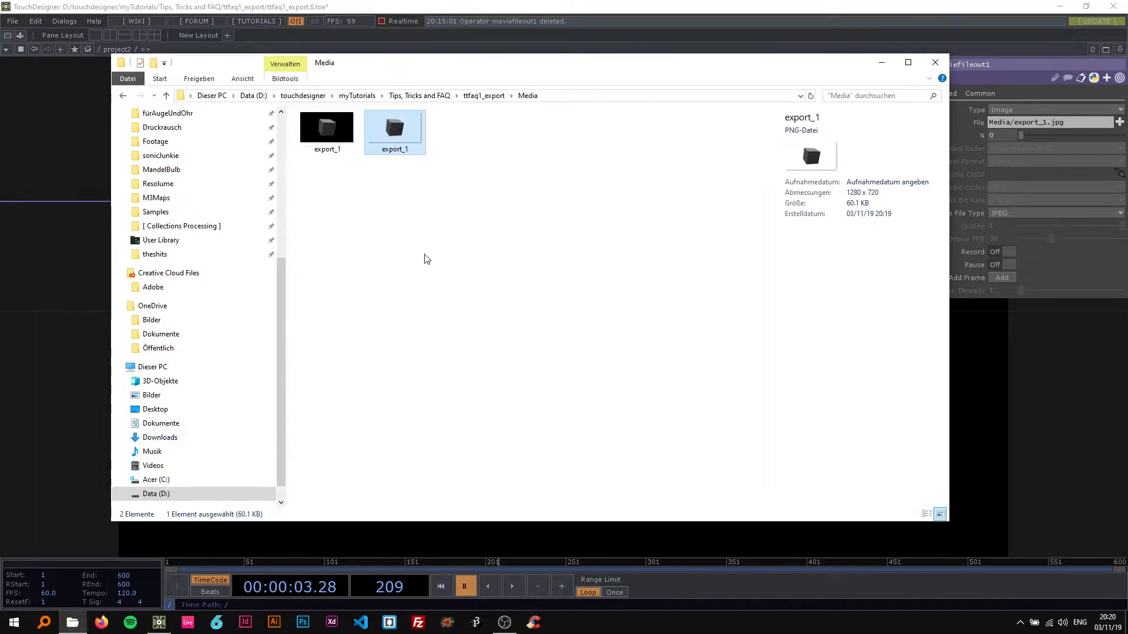
Step: Open export_1.jpg from the Media folder to view it, and check the image's dimensions in the file details
{"action": "left_click", "coordinate": [326, 139]}
{"action": "double_click", "coordinate": [325, 138]}
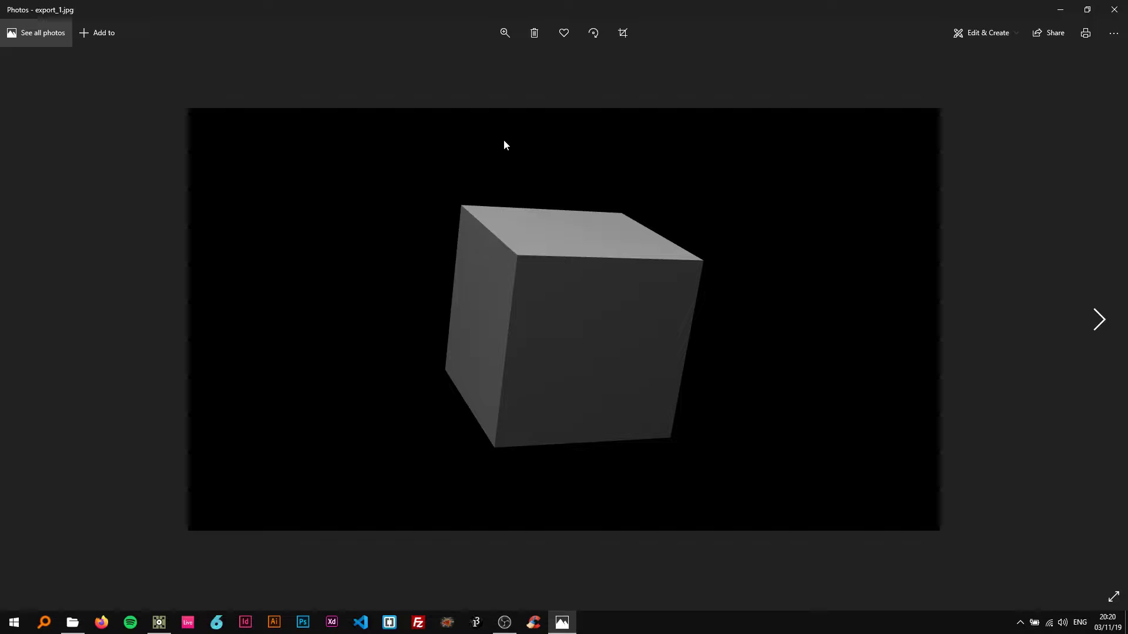
{"action": "left_click", "coordinate": [1120, 8]}
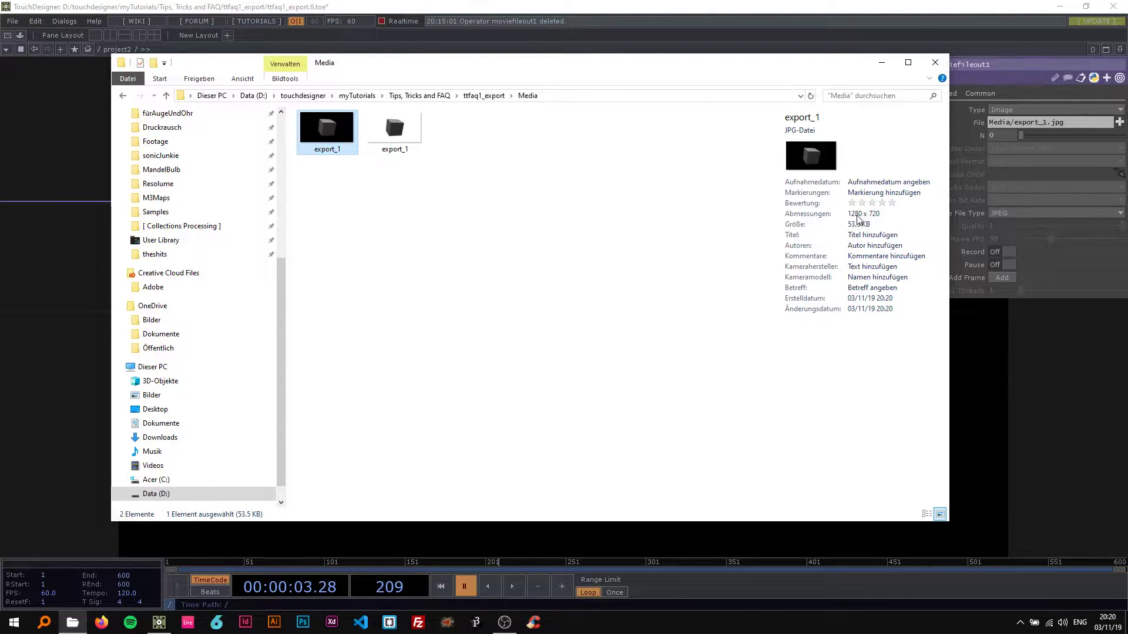
{"action": "left_click", "coordinate": [880, 62]}
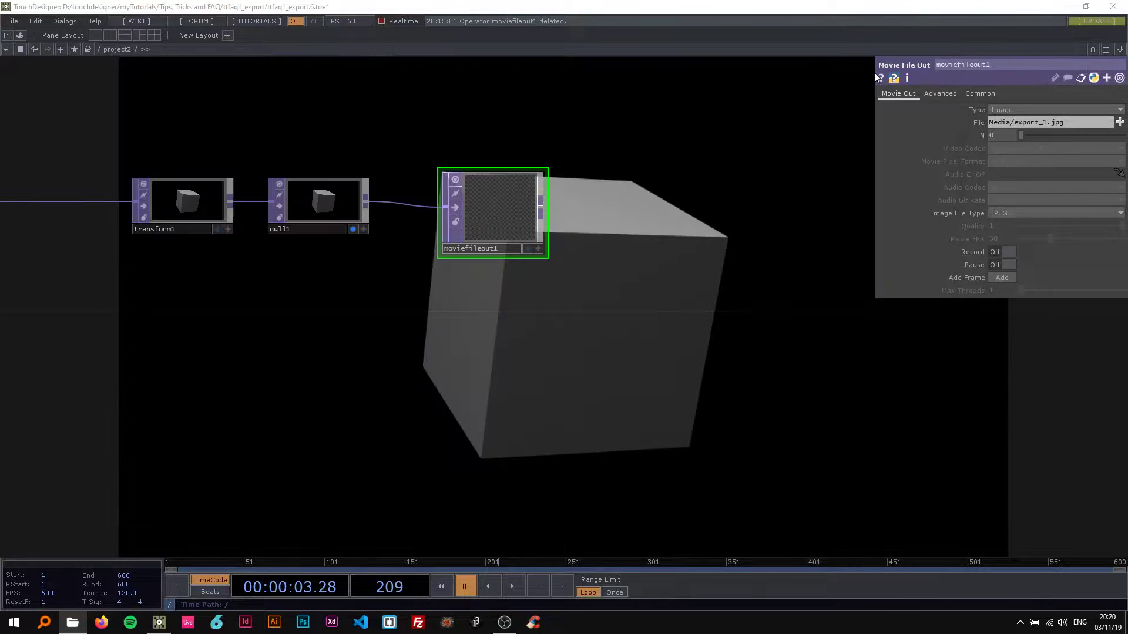
Step: Inspect the output resolution among the common parameters of render1
{"action": "scroll", "coordinate": [304, 426], "scroll_direction": "down", "scroll_amount": 4}
{"action": "scroll", "coordinate": [344, 351], "scroll_direction": "up", "scroll_amount": 2}
{"action": "scroll", "coordinate": [344, 352], "scroll_direction": "up", "scroll_amount": 3}
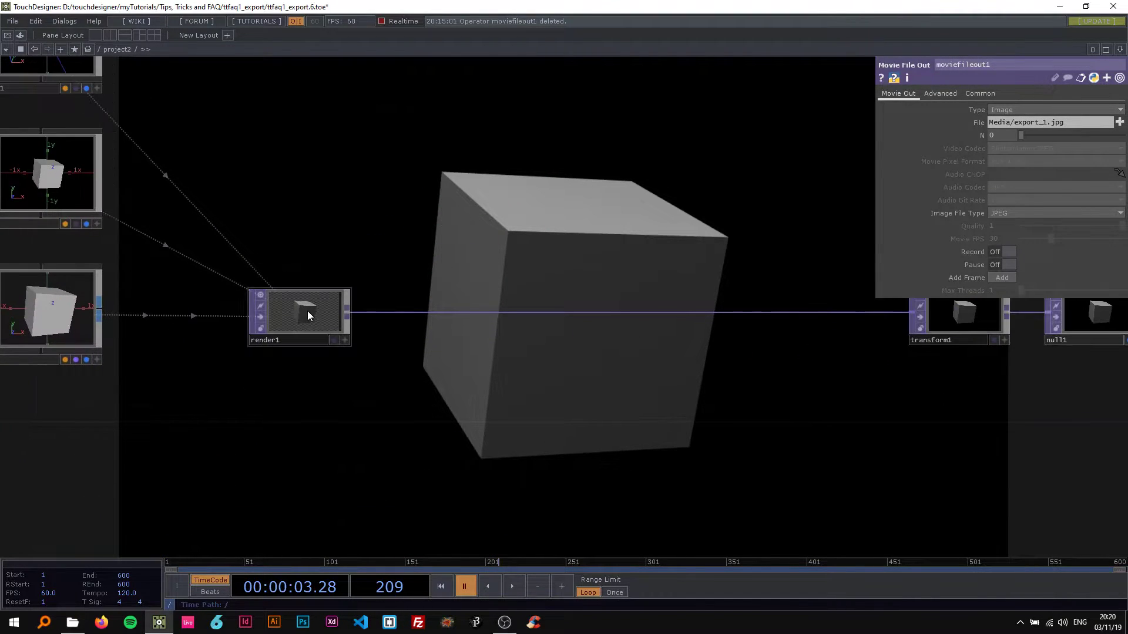
{"action": "left_click", "coordinate": [307, 311]}
{"action": "left_click_drag", "start_coordinate": [408, 211], "coordinate": [338, 122]}
{"action": "left_click", "coordinate": [1054, 94]}
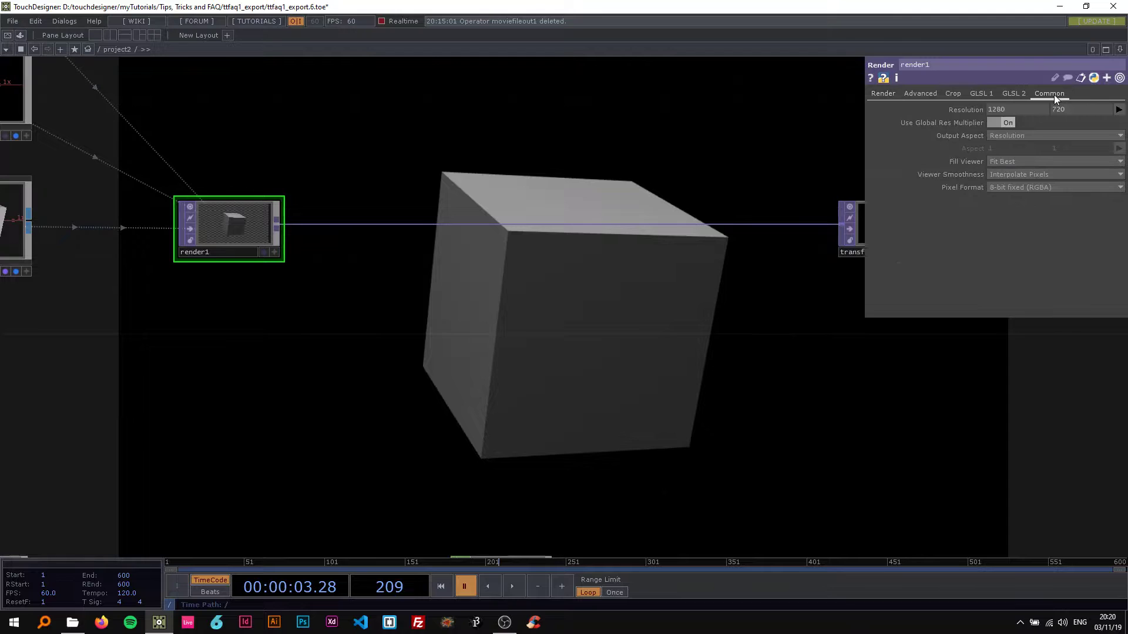
Step: Add a Noise TOP, wire it into transform1 in place of render1, and check its output resolution
{"action": "left_click_drag", "start_coordinate": [422, 185], "coordinate": [191, 213]}
{"action": "key", "text": "Tab"}
{"action": "type", "text": "no"}
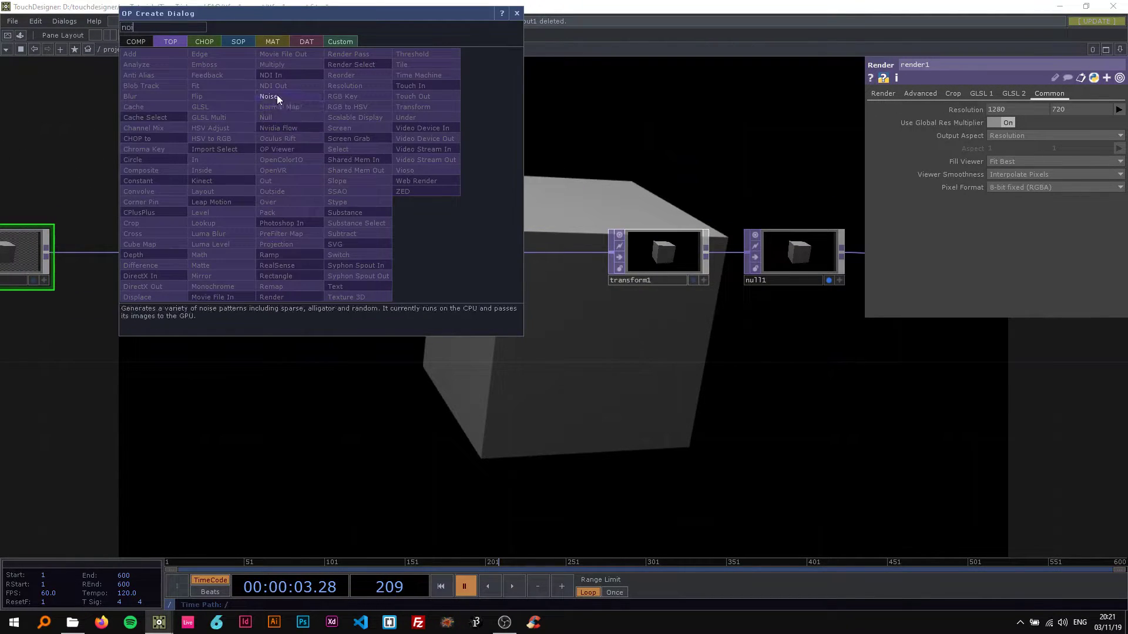
{"action": "left_click", "coordinate": [277, 97]}
{"action": "left_click_drag", "start_coordinate": [476, 147], "coordinate": [611, 252]}
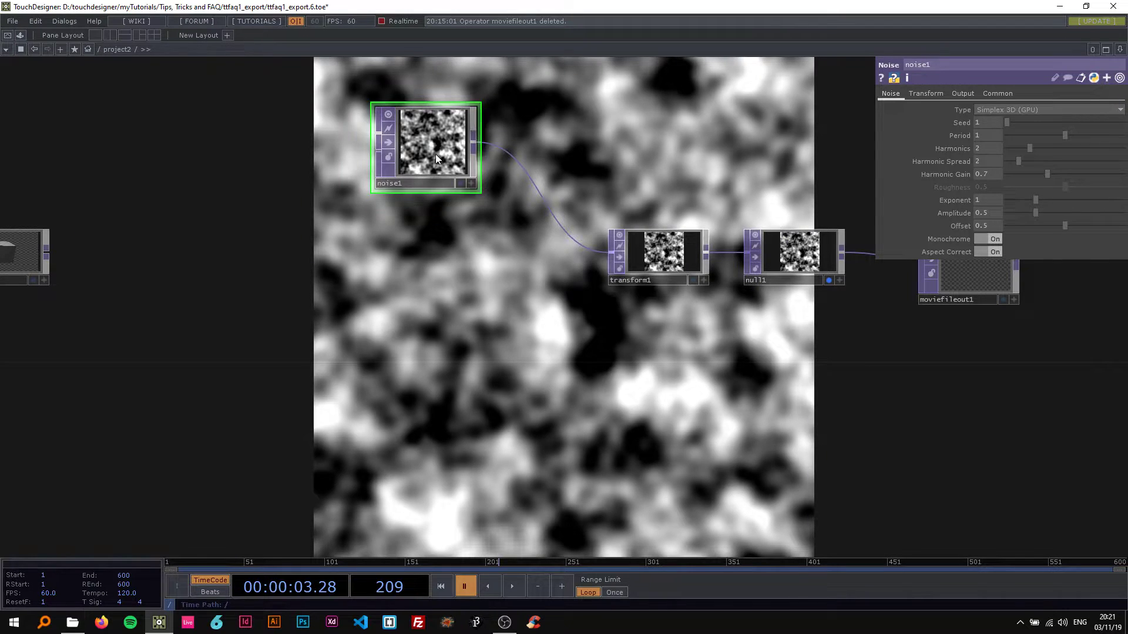
{"action": "left_click", "coordinate": [998, 93]}
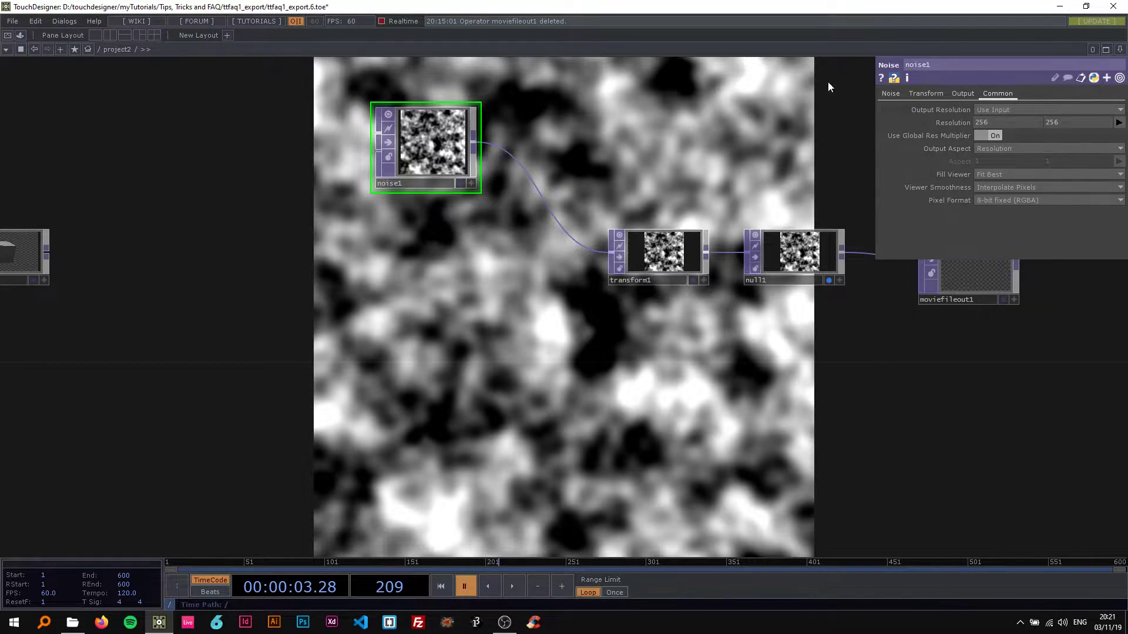
{"action": "left_click_drag", "start_coordinate": [574, 143], "coordinate": [342, 161]}
{"action": "left_click", "coordinate": [755, 272]}
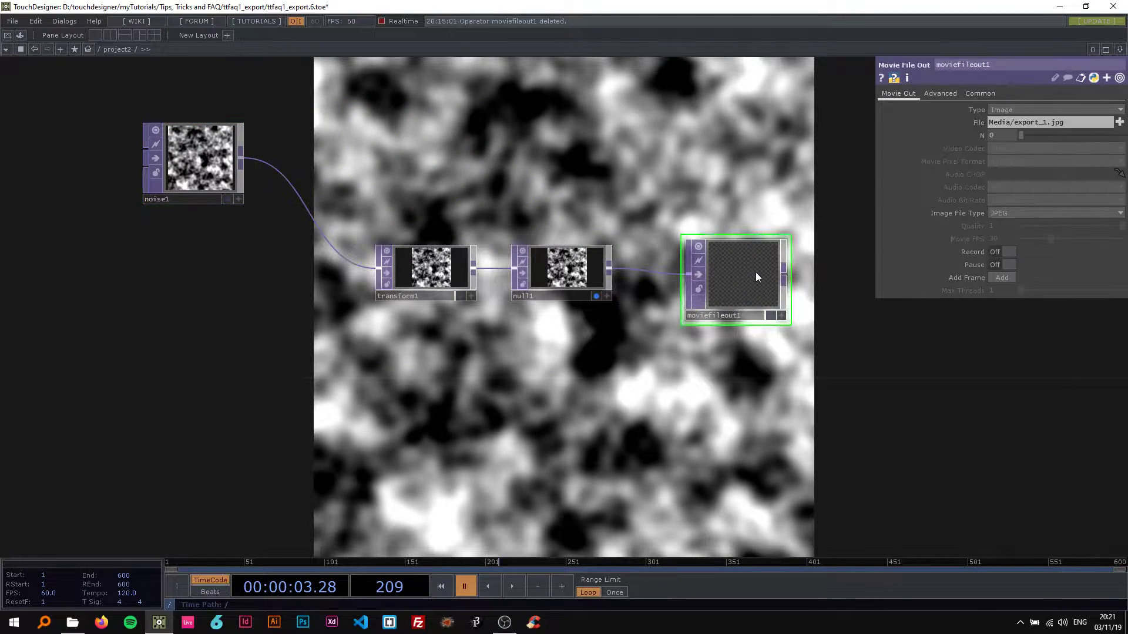
Step: Remove the Noise TOP from the network so that render1 feeds transform1 again
{"action": "scroll", "coordinate": [607, 206], "scroll_direction": "down", "scroll_amount": 4}
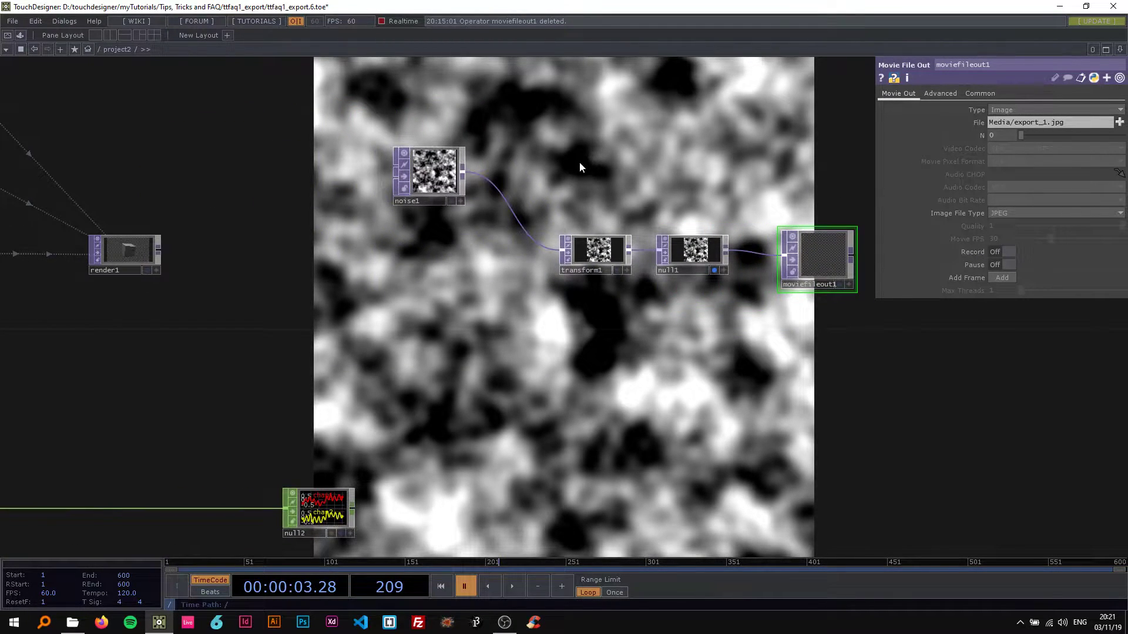
{"action": "key", "text": "ctrl+z"}
{"action": "key", "text": "ctrl+z"}
{"action": "left_click", "coordinate": [451, 182]}
{"action": "key", "text": "Delete"}
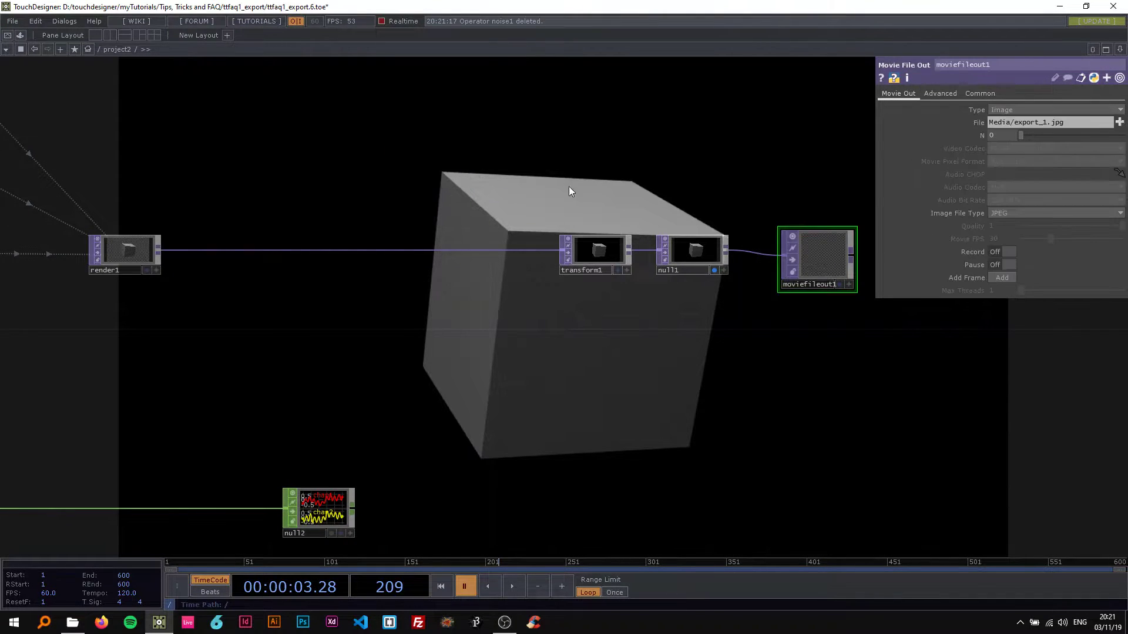
Step: Resume timeline playback so the box rotates again
{"action": "left_click_drag", "start_coordinate": [569, 185], "coordinate": [332, 196]}
{"action": "scroll", "coordinate": [405, 214], "scroll_direction": "up", "scroll_amount": 2}
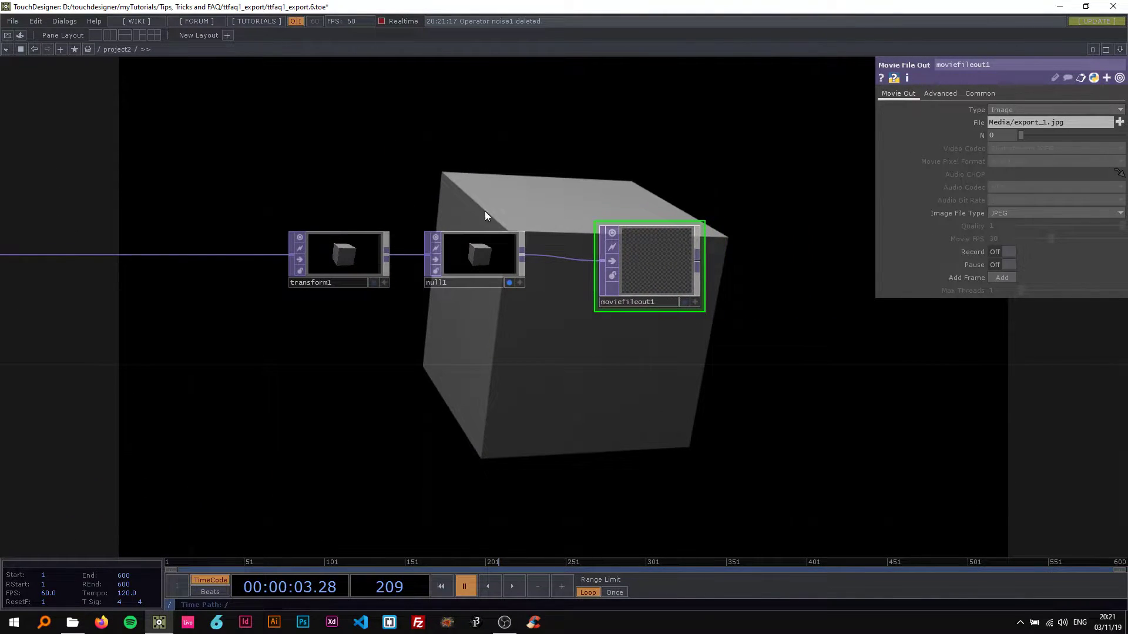
{"action": "left_click_drag", "start_coordinate": [562, 216], "coordinate": [427, 210]}
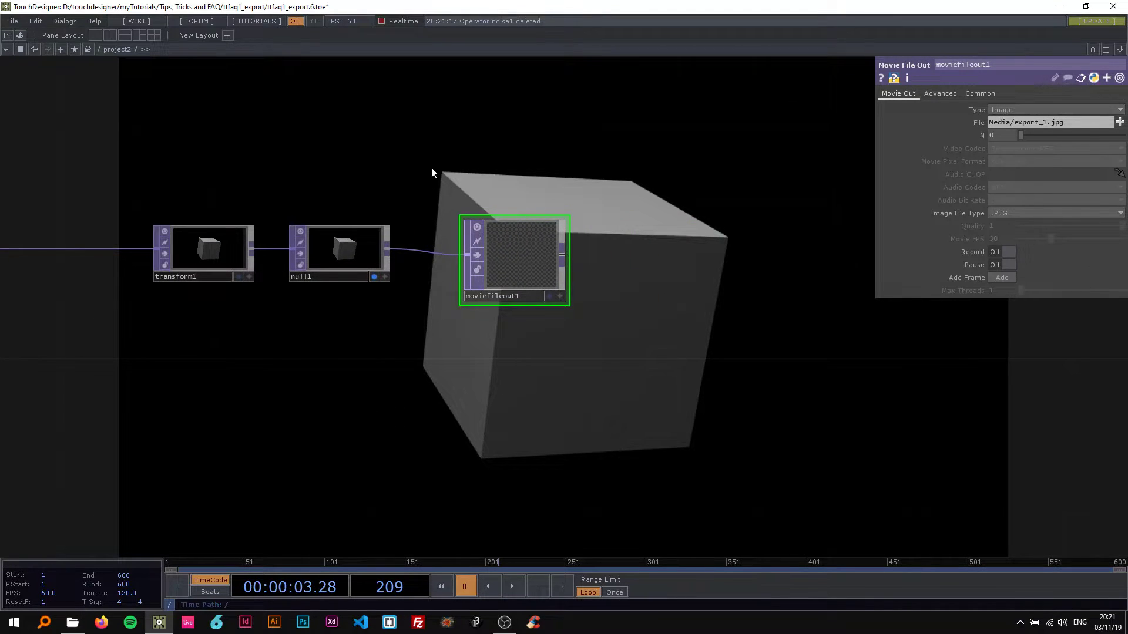
{"action": "scroll", "coordinate": [426, 195], "scroll_direction": "down", "scroll_amount": 3}
{"action": "left_click_drag", "start_coordinate": [429, 189], "coordinate": [569, 176]}
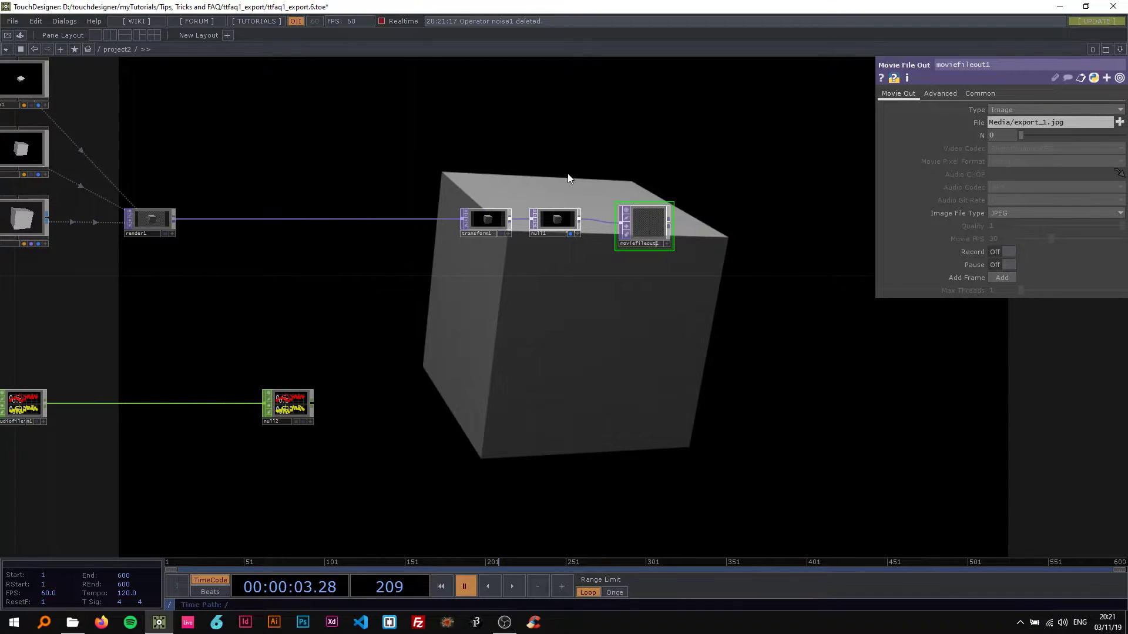
{"action": "key", "text": "space"}
{"action": "left_click_drag", "start_coordinate": [399, 332], "coordinate": [572, 318]}
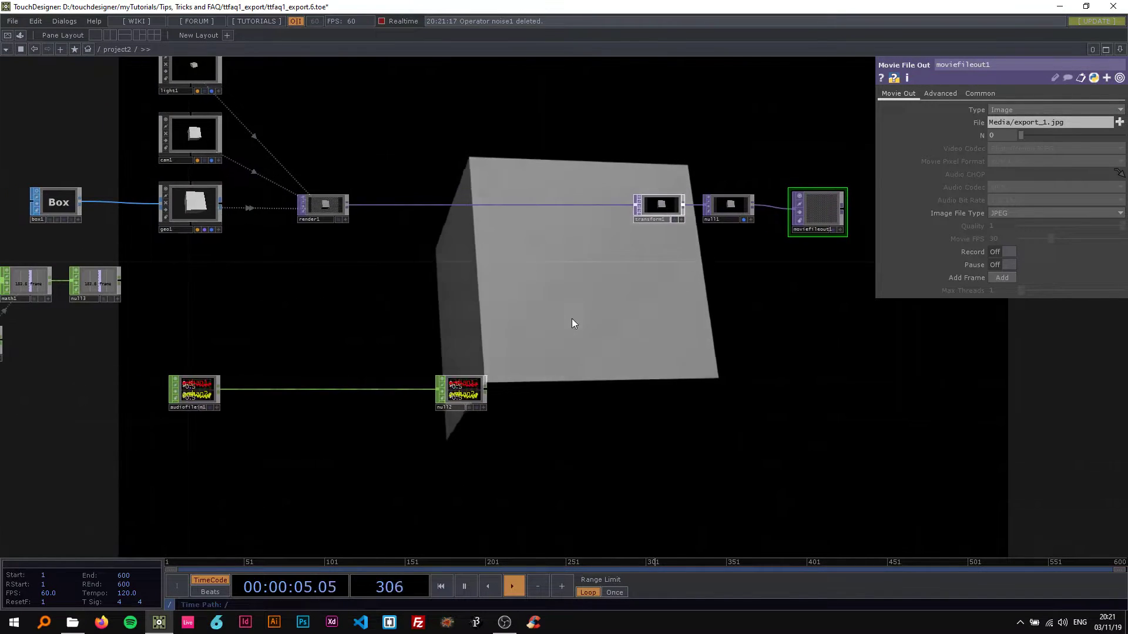
{"action": "scroll", "coordinate": [572, 323], "scroll_direction": "down", "scroll_amount": 2}
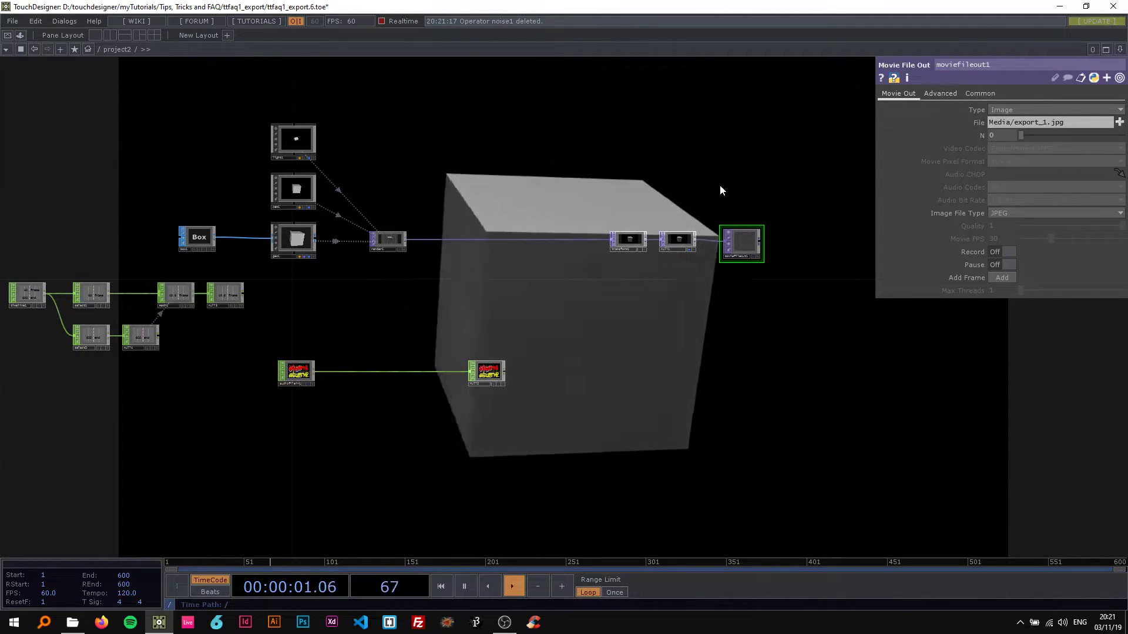
Step: Set the output type of moviefileout1 to Movie
{"action": "scroll", "coordinate": [727, 227], "scroll_direction": "up", "scroll_amount": 3}
{"action": "scroll", "coordinate": [734, 211], "scroll_direction": "down", "scroll_amount": 1}
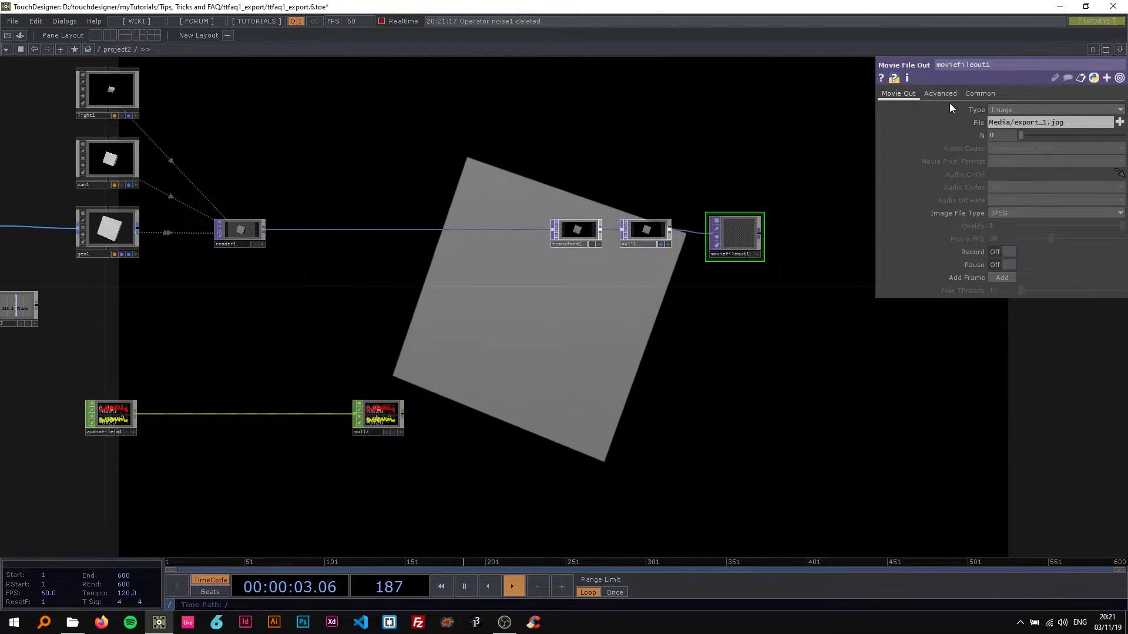
{"action": "left_click", "coordinate": [1007, 111]}
{"action": "left_click", "coordinate": [1016, 120]}
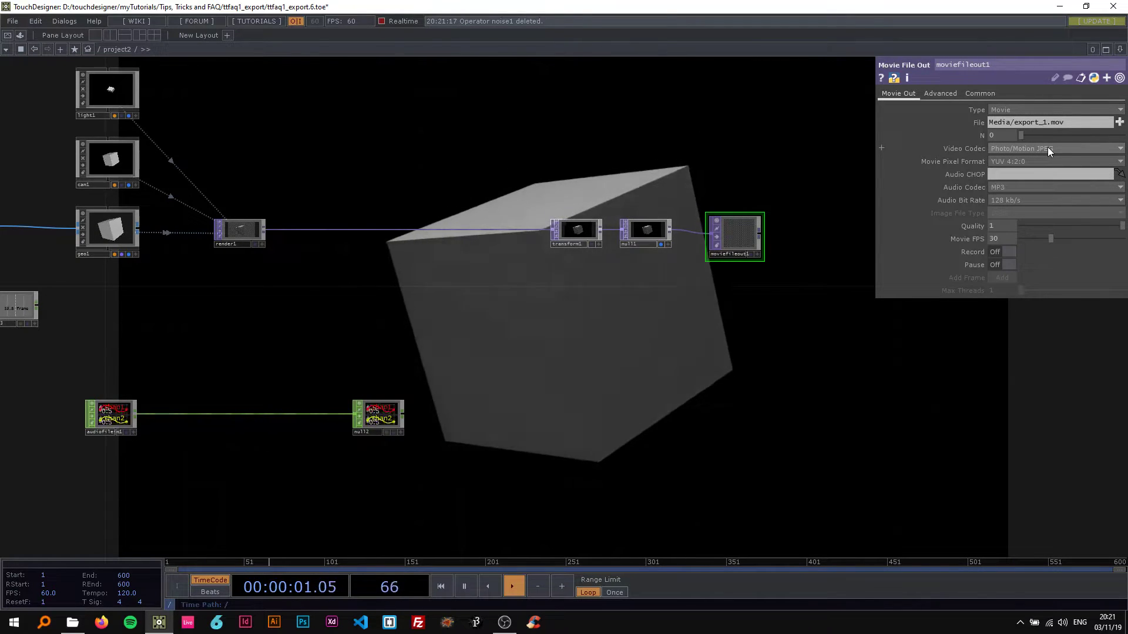
Step: Review the available video codecs and the file extension in the output path of moviefileout1
{"action": "left_click", "coordinate": [1036, 147]}
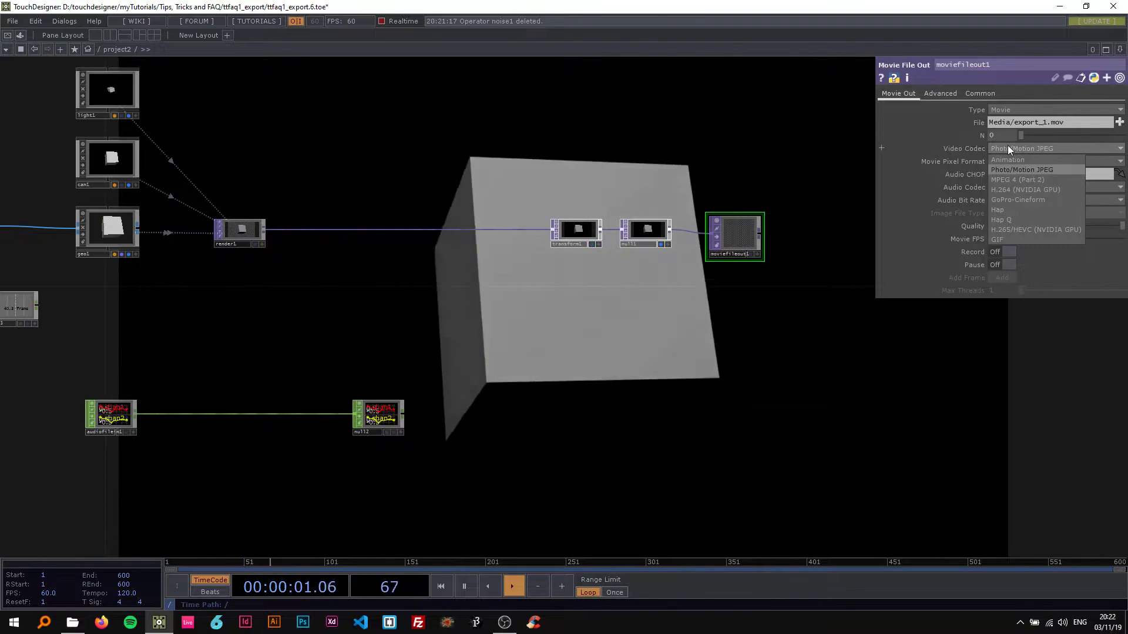
{"action": "left_click", "coordinate": [1035, 146]}
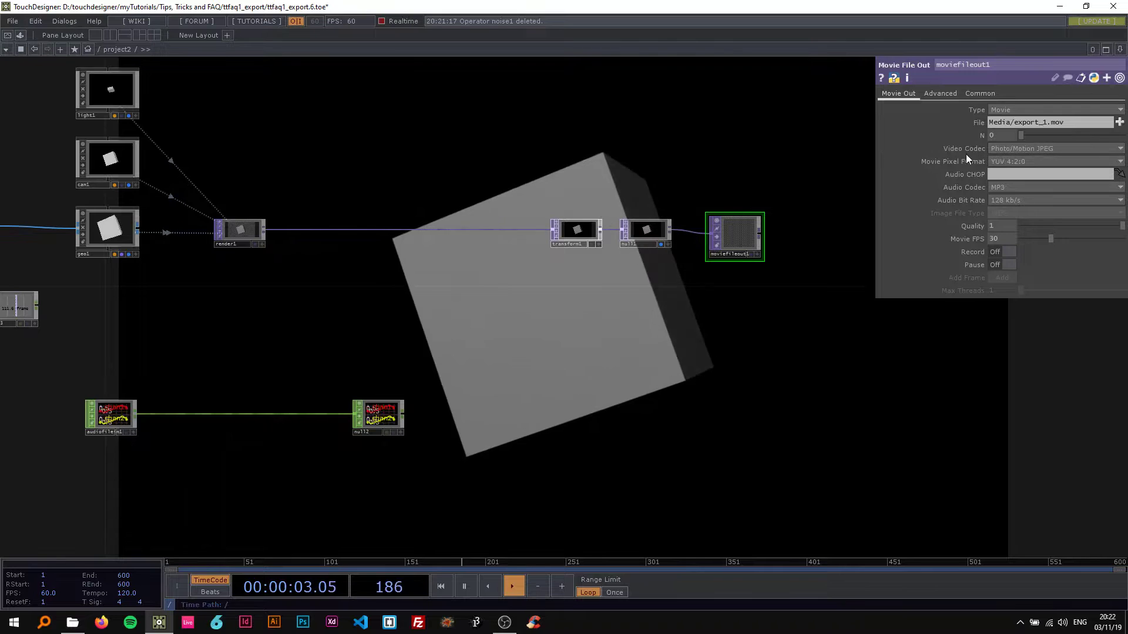
{"action": "left_click", "coordinate": [1063, 124]}
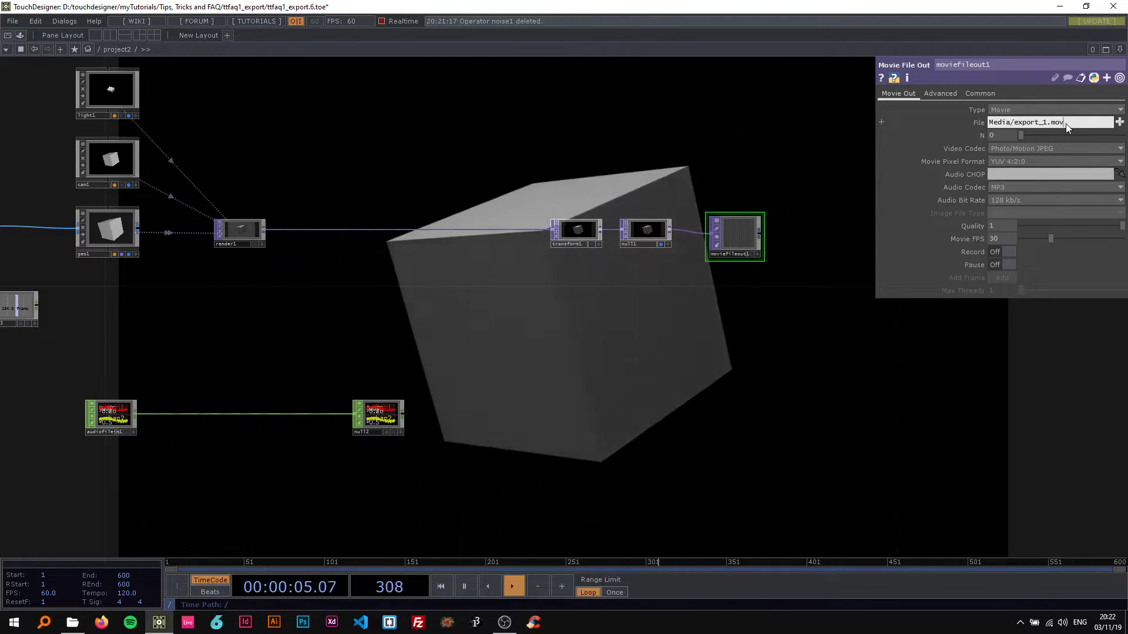
{"action": "left_click_drag", "start_coordinate": [1053, 122], "coordinate": [1050, 122]}
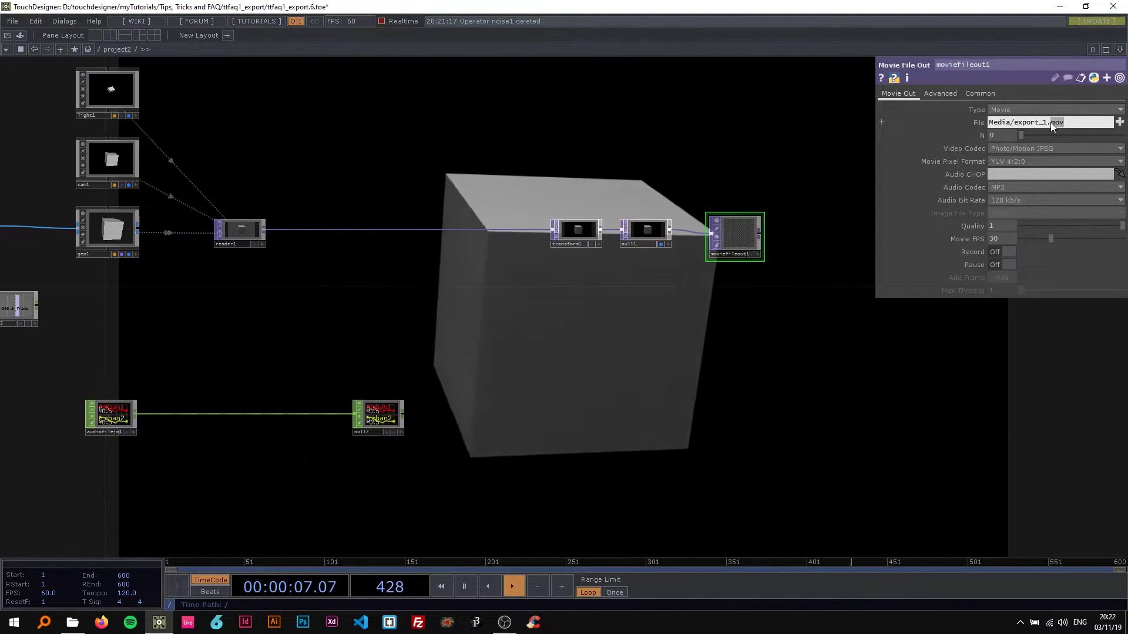
{"action": "left_click", "coordinate": [674, 171]}
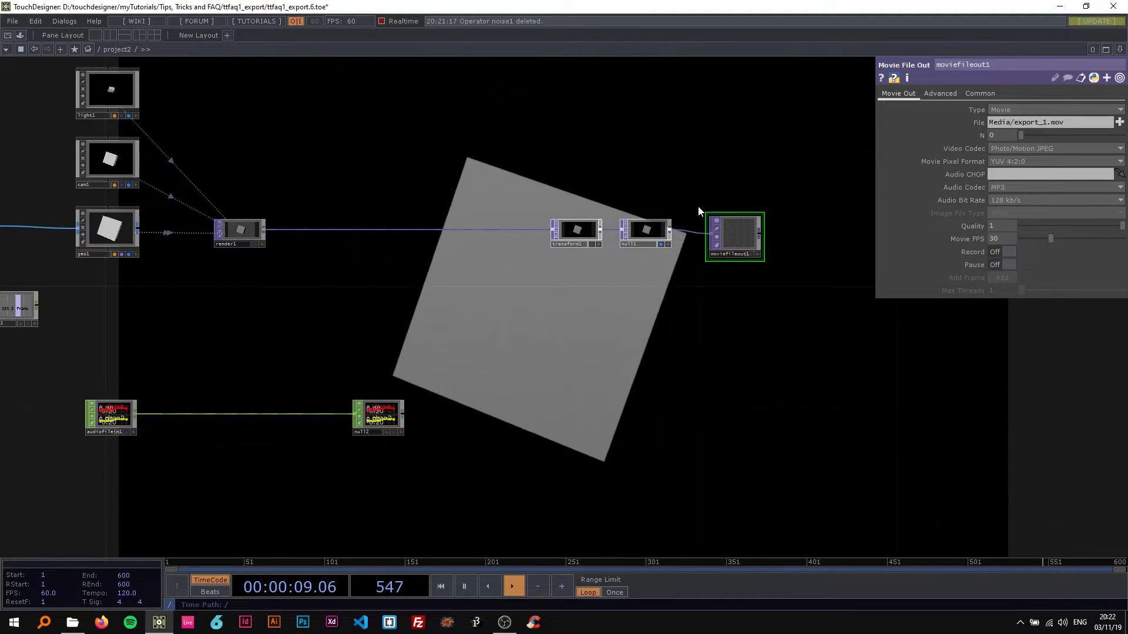
{"action": "left_click_drag", "start_coordinate": [644, 195], "coordinate": [459, 212]}
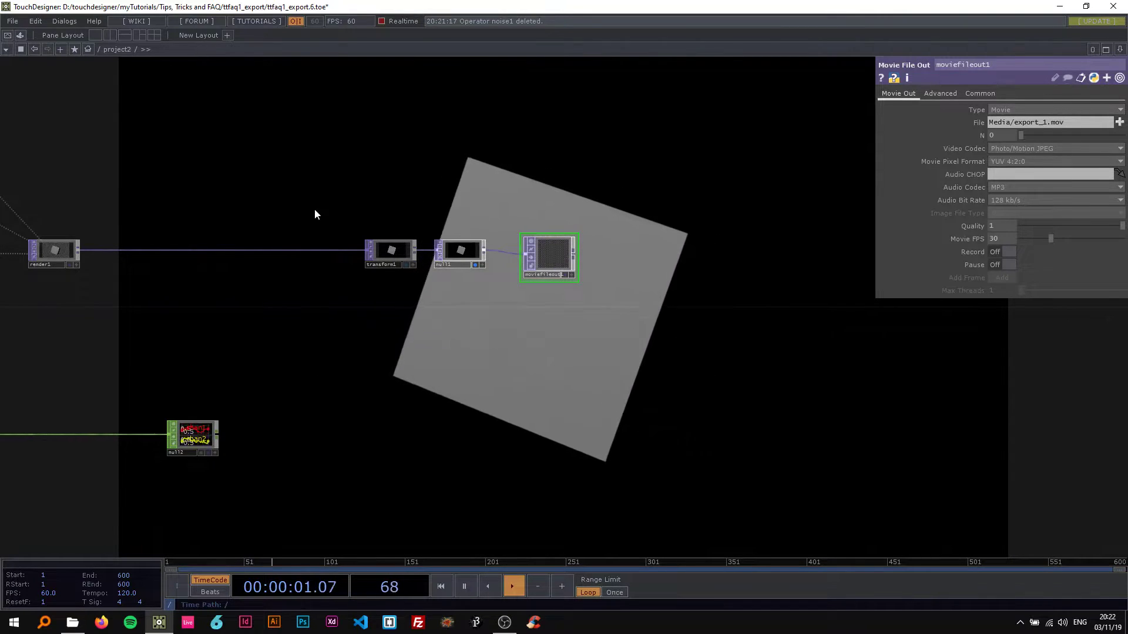
{"action": "right_click", "coordinate": [341, 196]}
{"action": "left_click", "coordinate": [312, 179]}
{"action": "right_click", "coordinate": [334, 195]}
{"action": "left_click", "coordinate": [304, 179]}
{"action": "left_click_drag", "start_coordinate": [303, 185], "coordinate": [365, 161]}
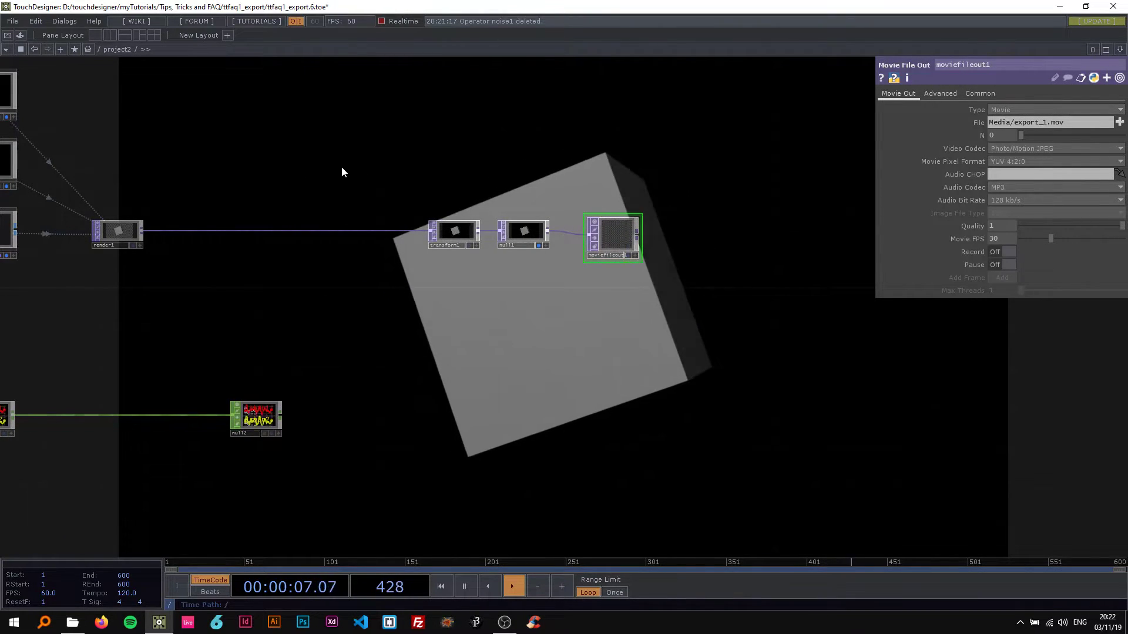
{"action": "left_click_drag", "start_coordinate": [360, 179], "coordinate": [590, 192]}
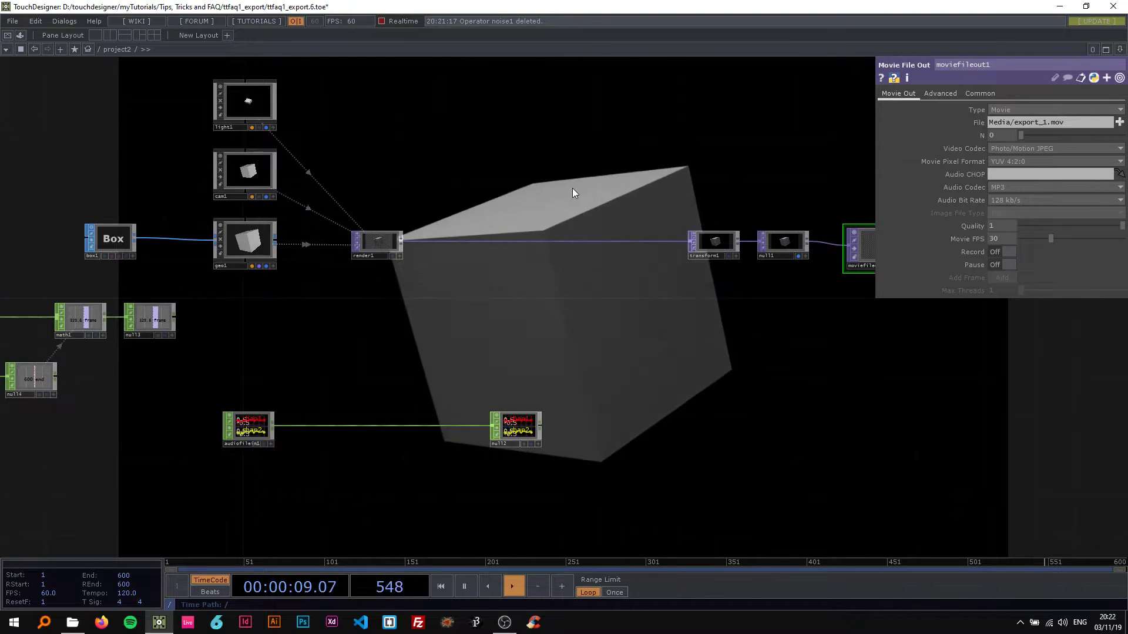
{"action": "scroll", "coordinate": [576, 188], "scroll_direction": "down", "scroll_amount": 3}
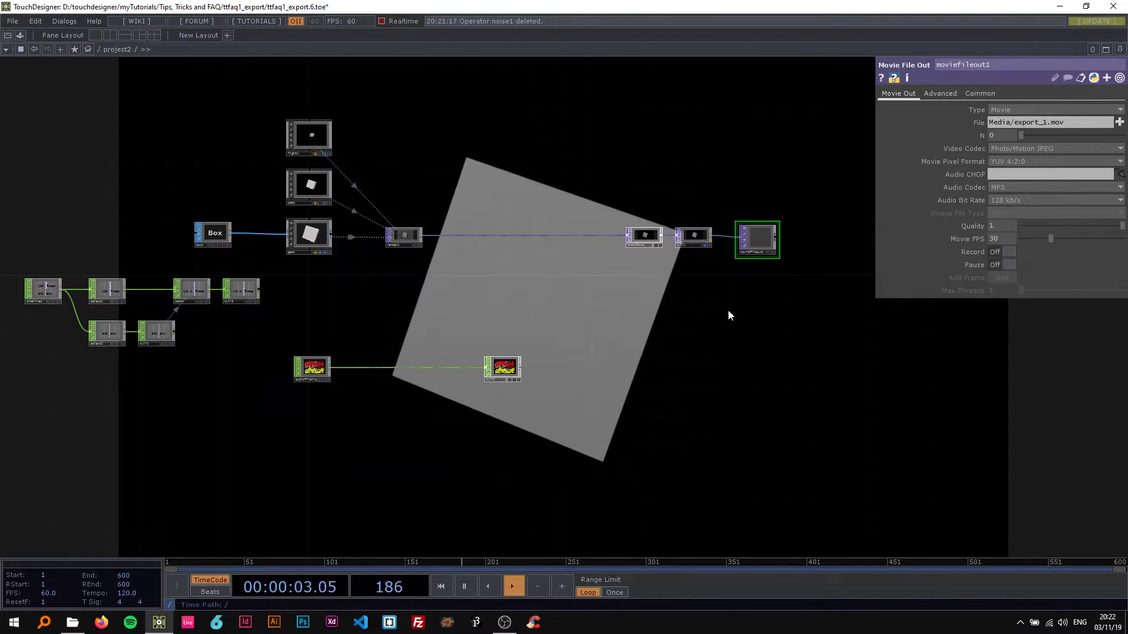
Step: Record a short clip of the rotating box with moviefileout1 to Media/export_1.mov, and stop the recording
{"action": "left_click_drag", "start_coordinate": [652, 308], "coordinate": [576, 304]}
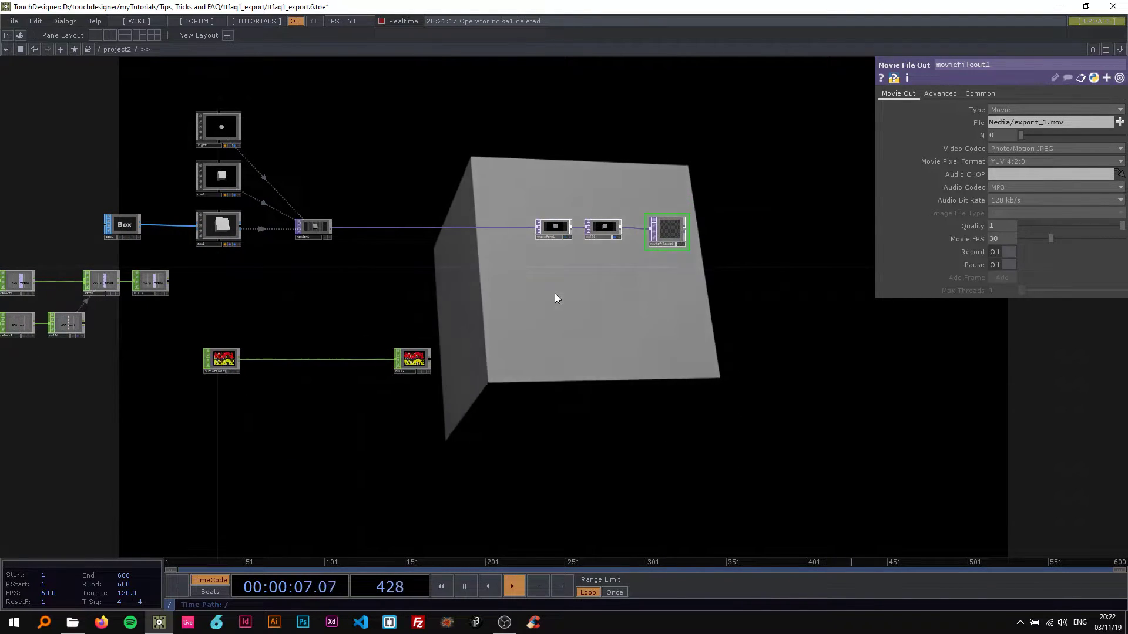
{"action": "scroll", "coordinate": [566, 277], "scroll_direction": "up", "scroll_amount": 3}
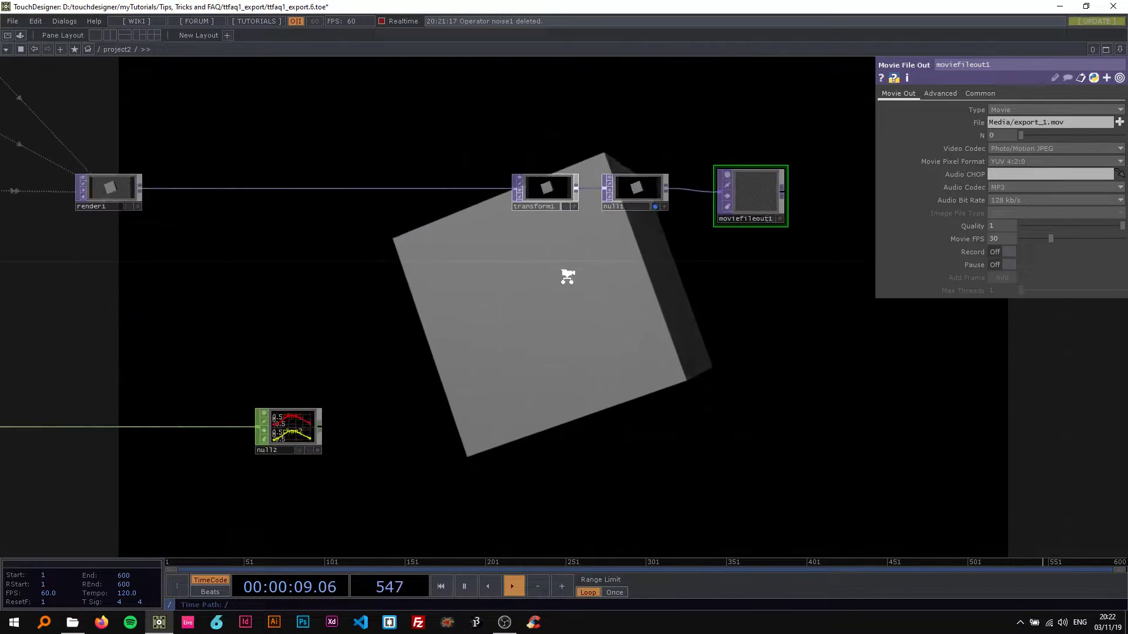
{"action": "left_click_drag", "start_coordinate": [566, 277], "coordinate": [459, 307]}
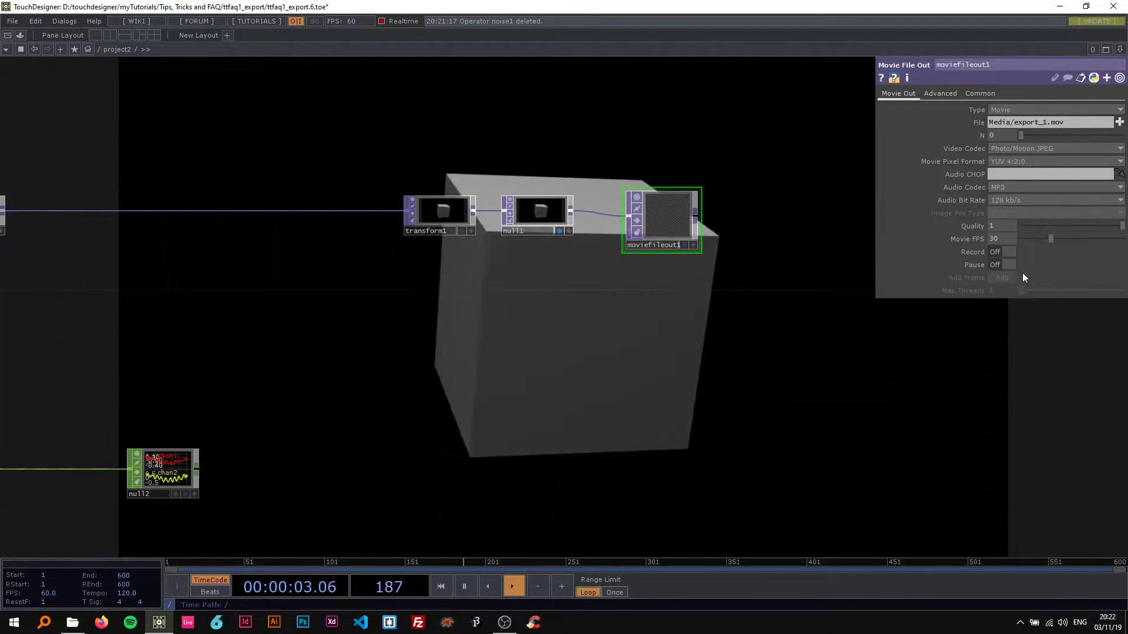
{"action": "left_click", "coordinate": [1001, 252]}
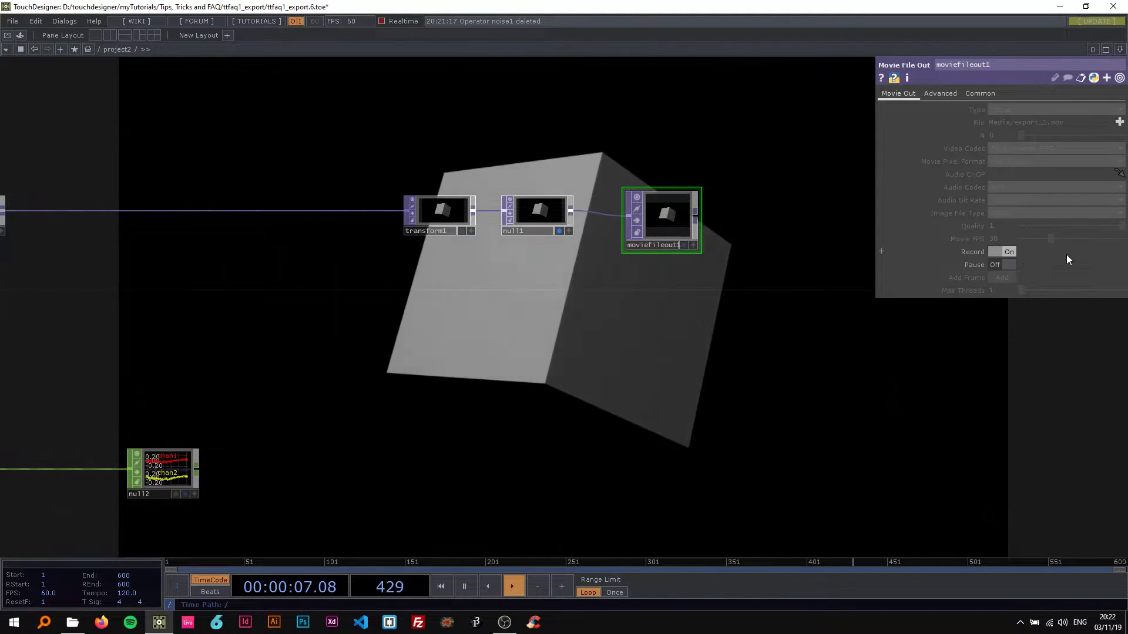
{"action": "left_click", "coordinate": [999, 251]}
Step: Play export_1.mov from the Media folder to check the recording, and return to the TouchDesigner network
{"action": "left_click", "coordinate": [73, 623]}
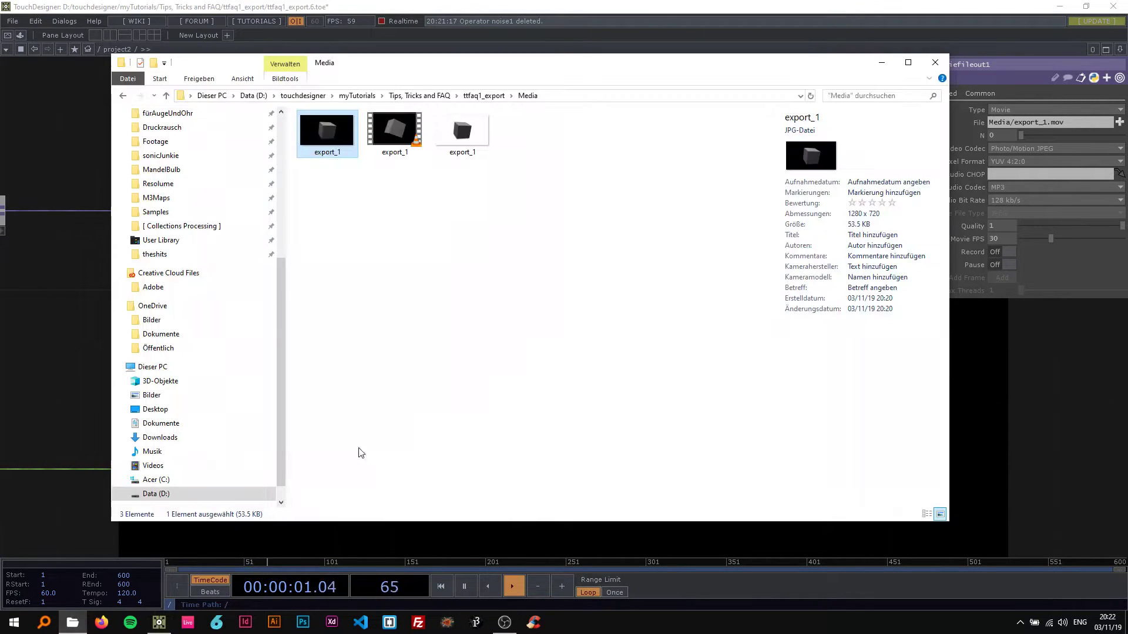
{"action": "left_click", "coordinate": [464, 235]}
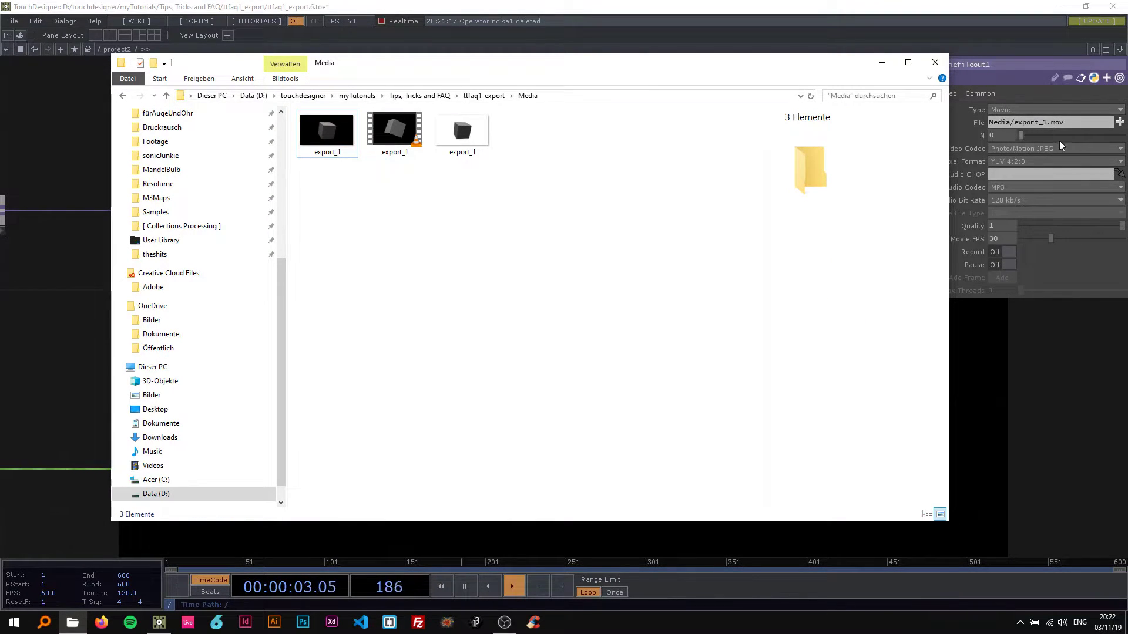
{"action": "left_click", "coordinate": [397, 143]}
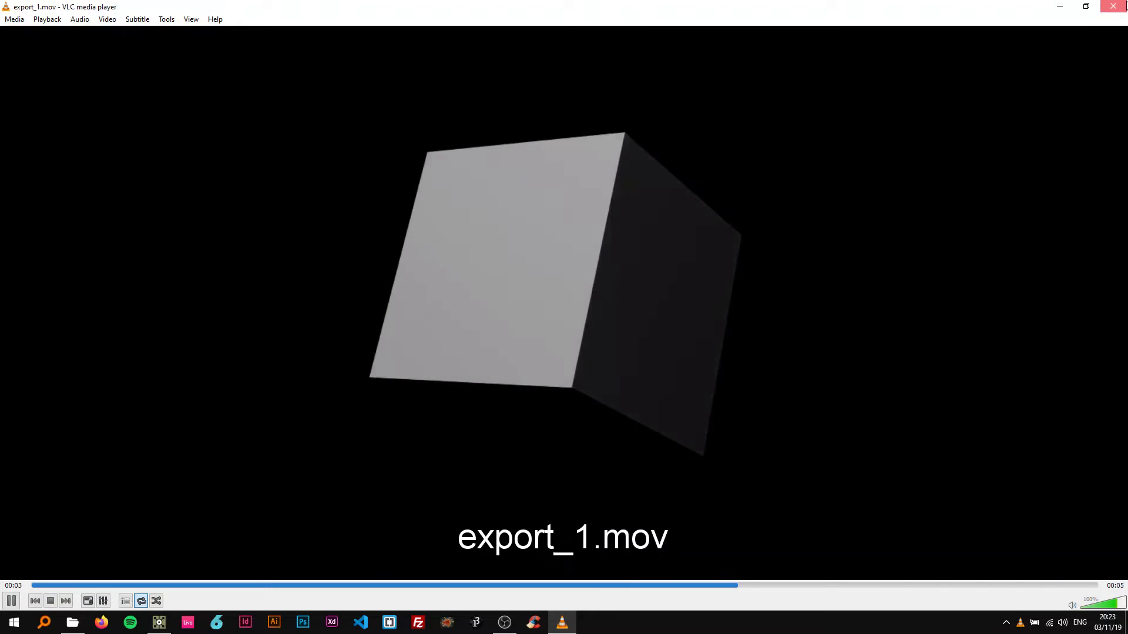
{"action": "left_click", "coordinate": [1126, 3]}
{"action": "left_click", "coordinate": [881, 60]}
{"action": "scroll", "coordinate": [538, 296], "scroll_direction": "down", "scroll_amount": 6}
{"action": "left_click_drag", "start_coordinate": [580, 304], "coordinate": [590, 304]}
{"action": "scroll", "coordinate": [590, 305], "scroll_direction": "up", "scroll_amount": 3}
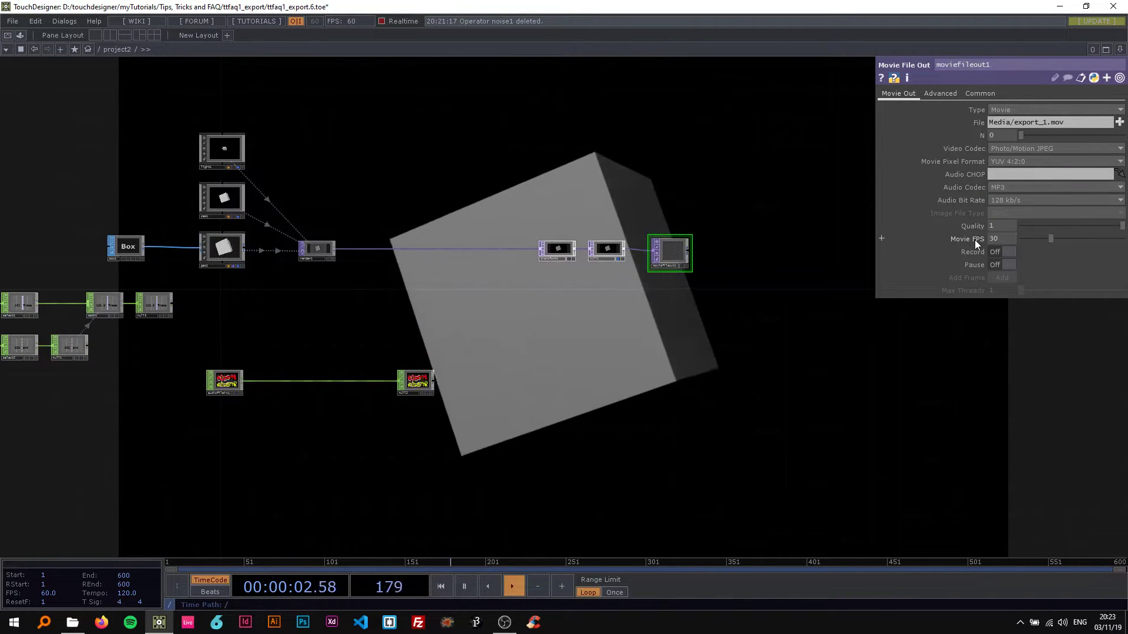
Step: Switch Realtime mode on to show the setting, and switch it back off for the export
{"action": "scroll", "coordinate": [623, 313], "scroll_direction": "up", "scroll_amount": 3}
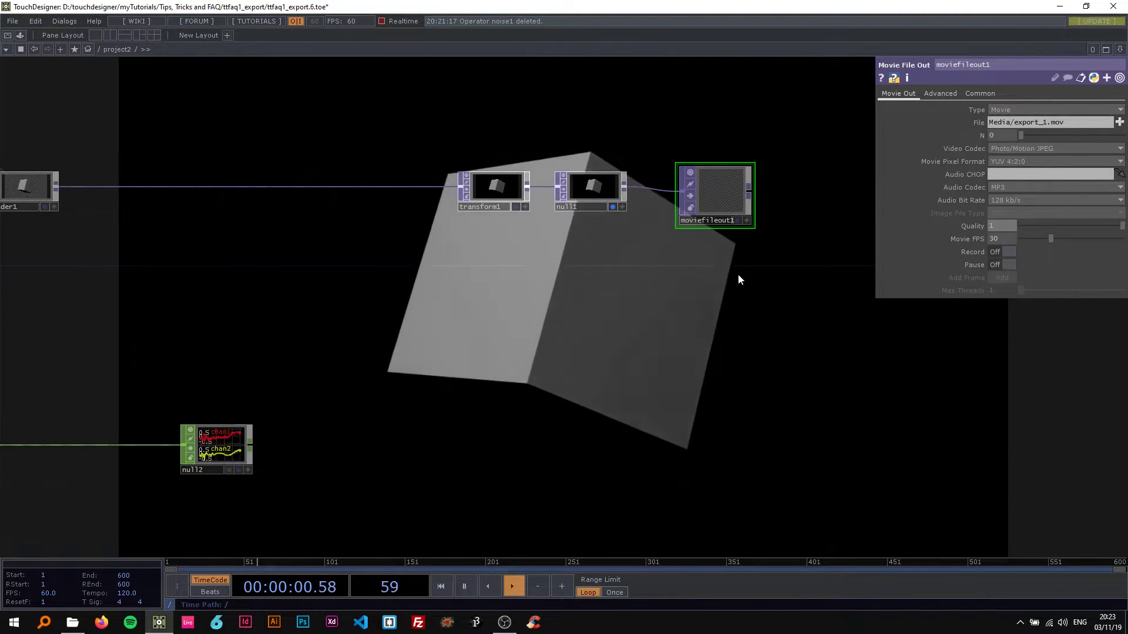
{"action": "scroll", "coordinate": [738, 274], "scroll_direction": "down", "scroll_amount": 2}
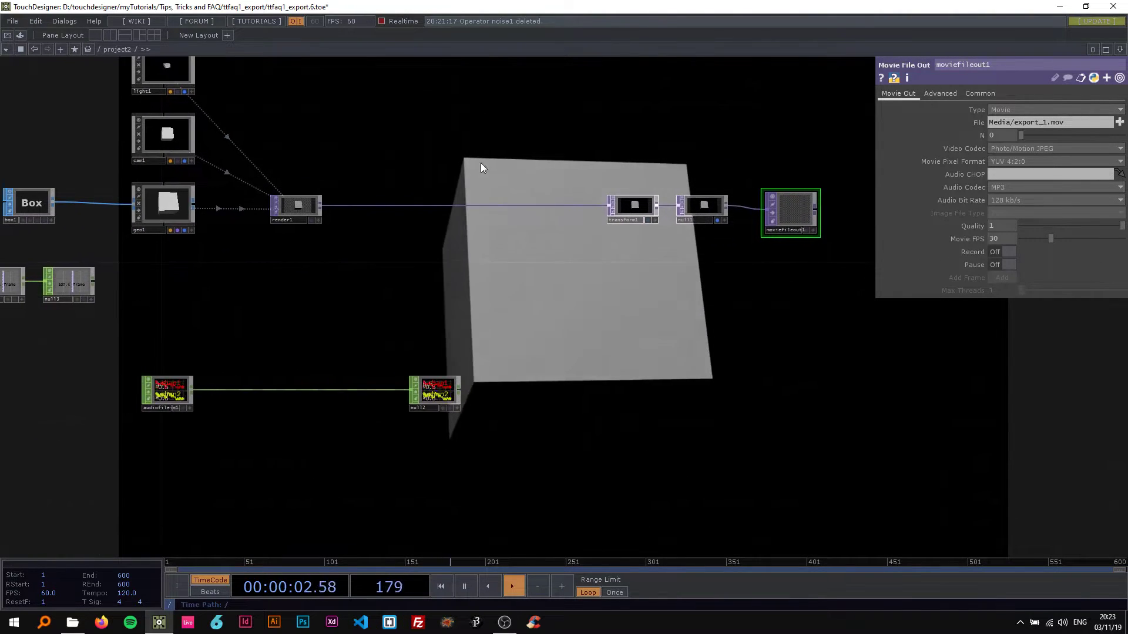
{"action": "scroll", "coordinate": [484, 157], "scroll_direction": "up", "scroll_amount": 2}
{"action": "left_click_drag", "start_coordinate": [617, 156], "coordinate": [456, 151]}
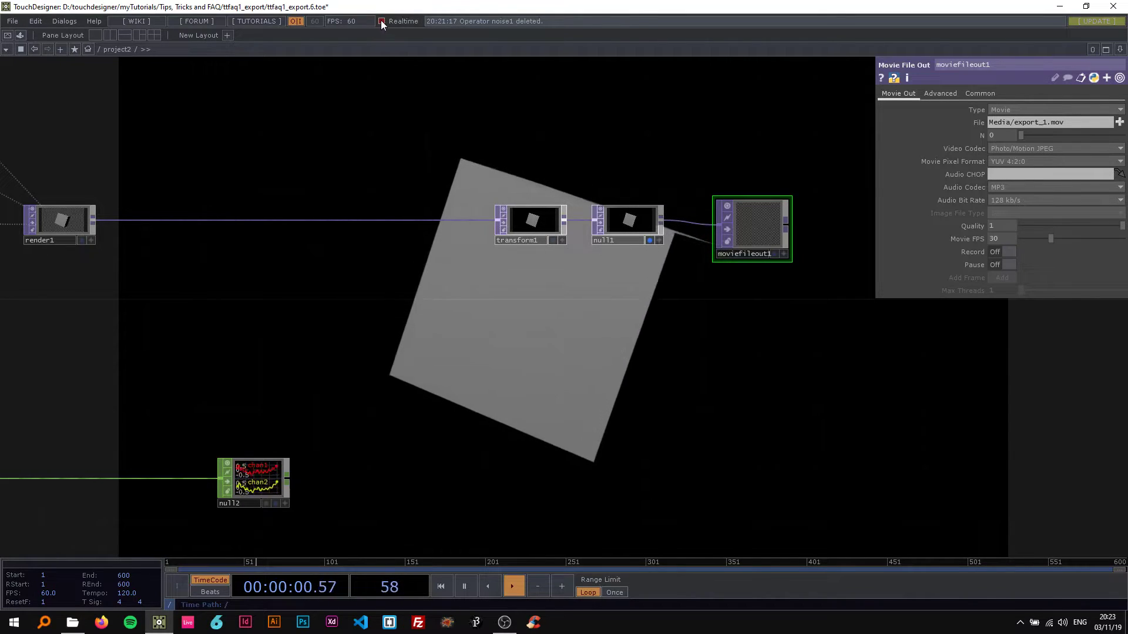
{"action": "left_click", "coordinate": [381, 21]}
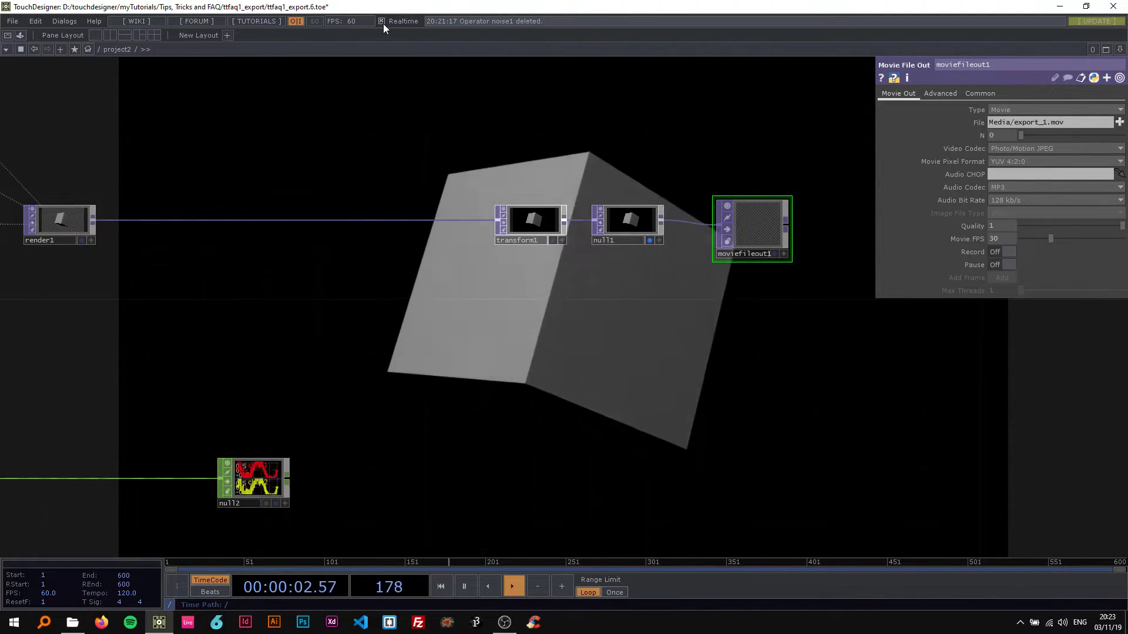
{"action": "scroll", "coordinate": [445, 150], "scroll_direction": "down", "scroll_amount": 3}
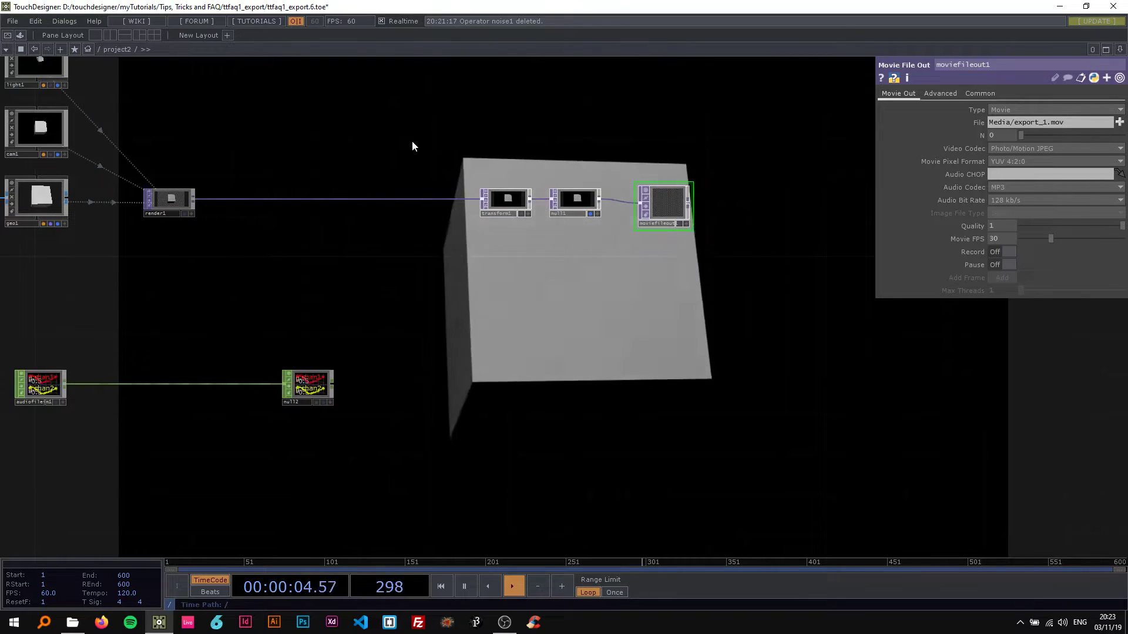
{"action": "left_click_drag", "start_coordinate": [411, 146], "coordinate": [364, 144]}
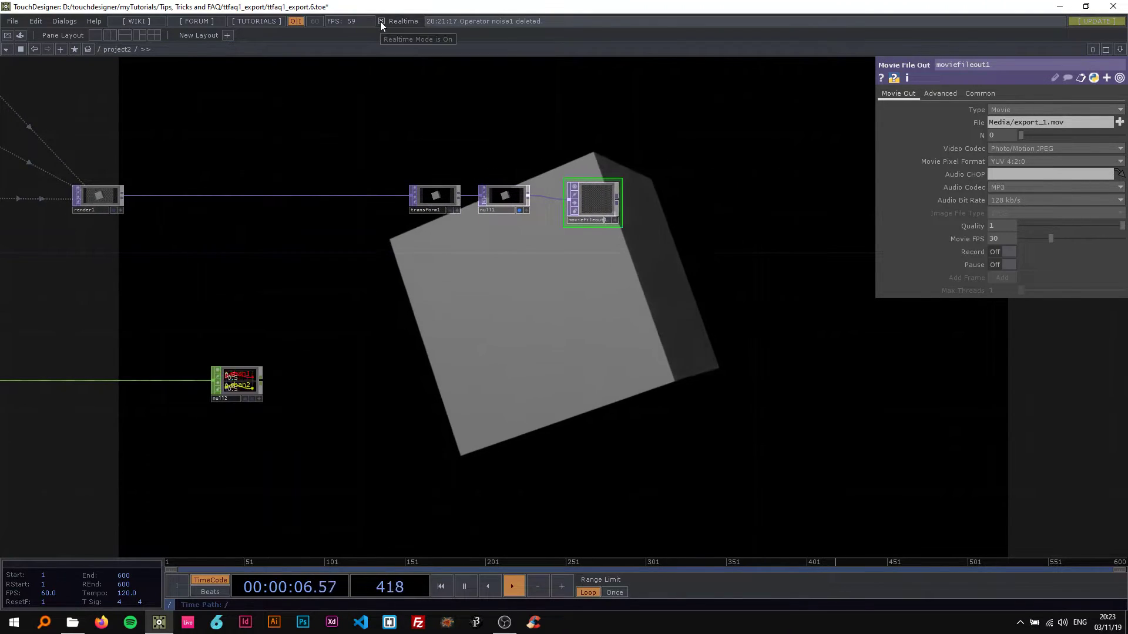
{"action": "left_click_drag", "start_coordinate": [71, 158], "coordinate": [323, 170]}
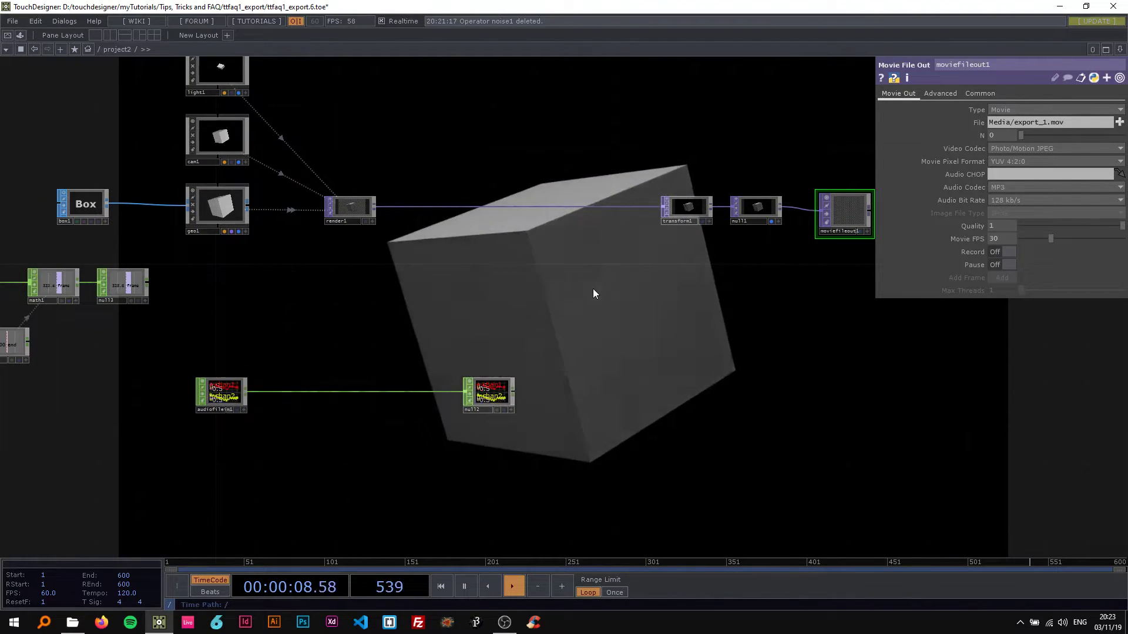
{"action": "left_click_drag", "start_coordinate": [607, 284], "coordinate": [471, 285]}
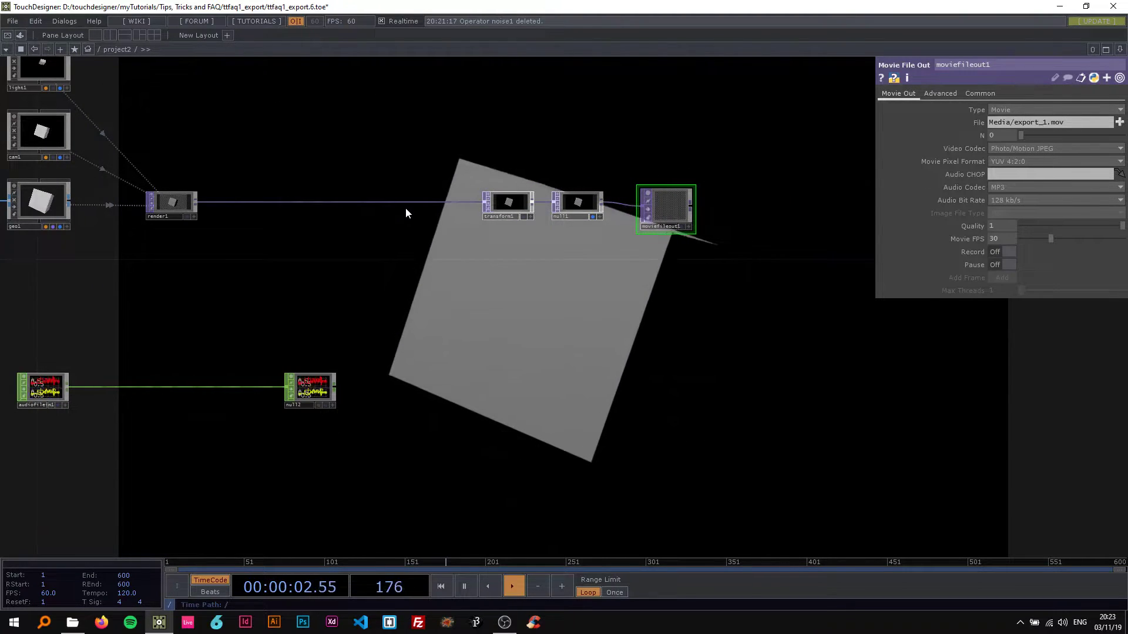
{"action": "left_click_drag", "start_coordinate": [461, 160], "coordinate": [357, 148]}
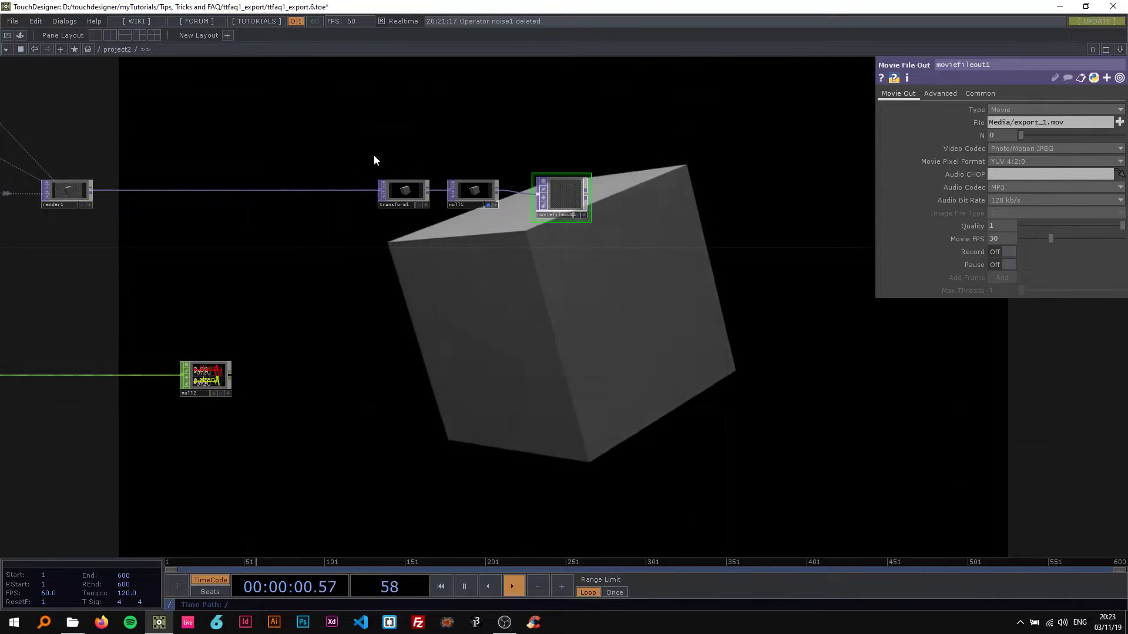
{"action": "scroll", "coordinate": [379, 164], "scroll_direction": "up", "scroll_amount": 3}
{"action": "left_click_drag", "start_coordinate": [420, 139], "coordinate": [373, 168]}
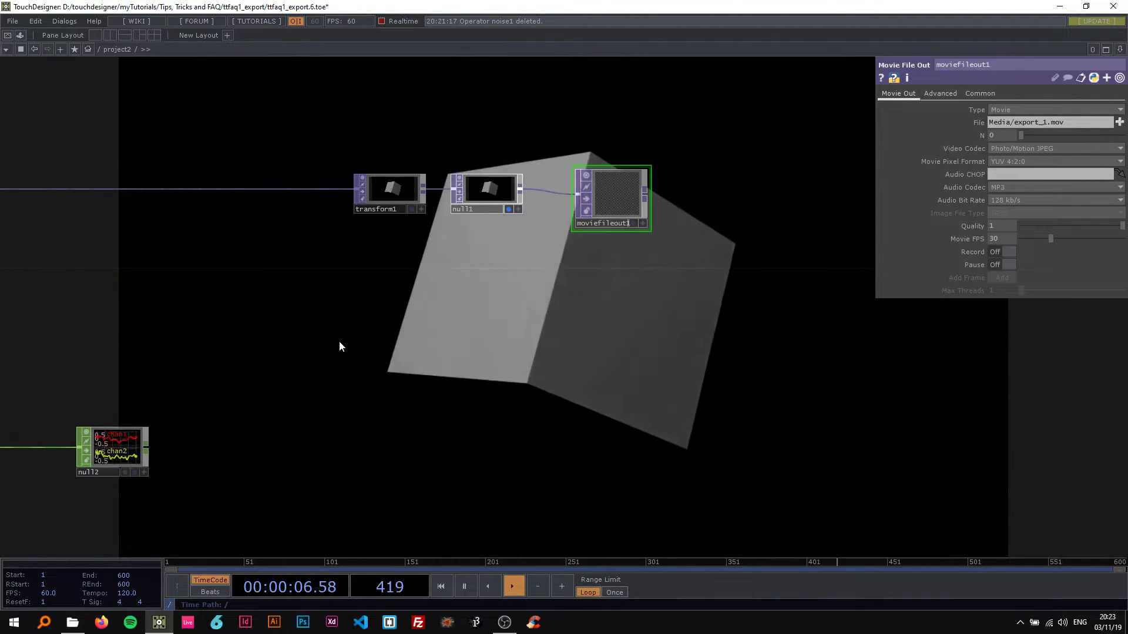
Step: Pause the playback and move the timeline back to frame 1
{"action": "scroll", "coordinate": [339, 347], "scroll_direction": "down", "scroll_amount": 3}
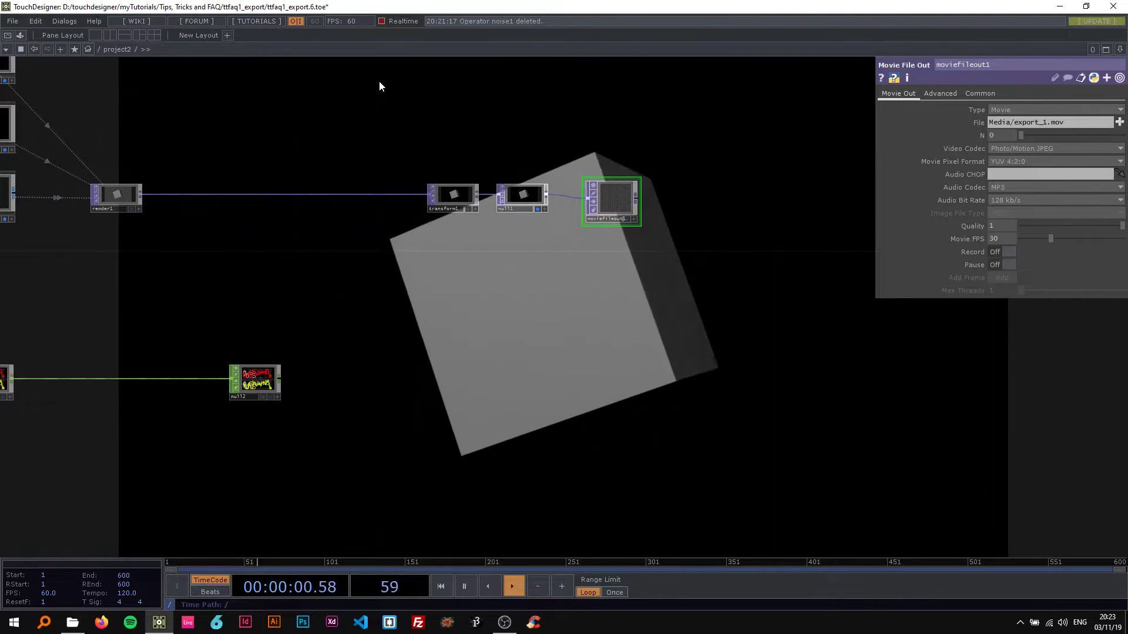
{"action": "left_click_drag", "start_coordinate": [484, 154], "coordinate": [393, 146]}
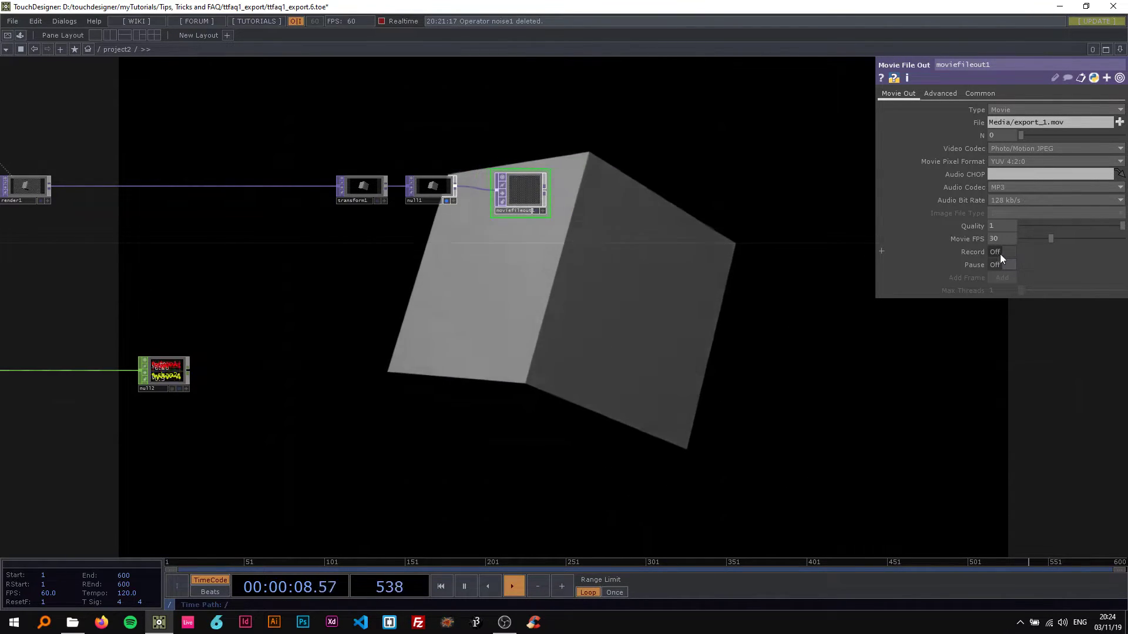
{"action": "left_click_drag", "start_coordinate": [394, 283], "coordinate": [440, 285]}
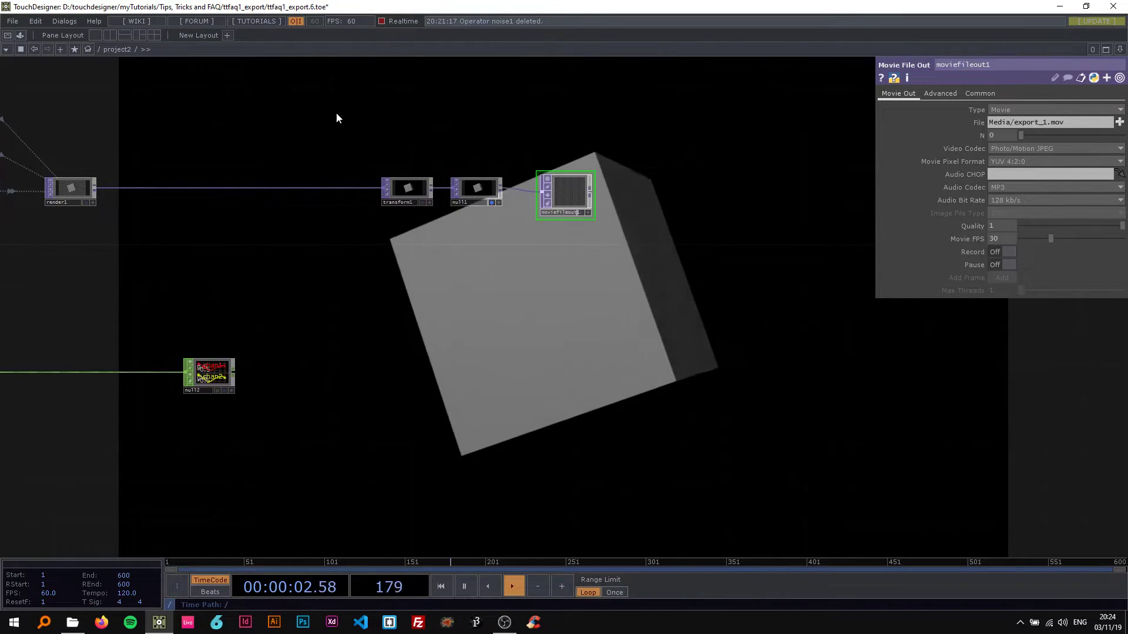
{"action": "left_click_drag", "start_coordinate": [254, 134], "coordinate": [588, 146]}
{"action": "scroll", "coordinate": [452, 150], "scroll_direction": "down", "scroll_amount": 3}
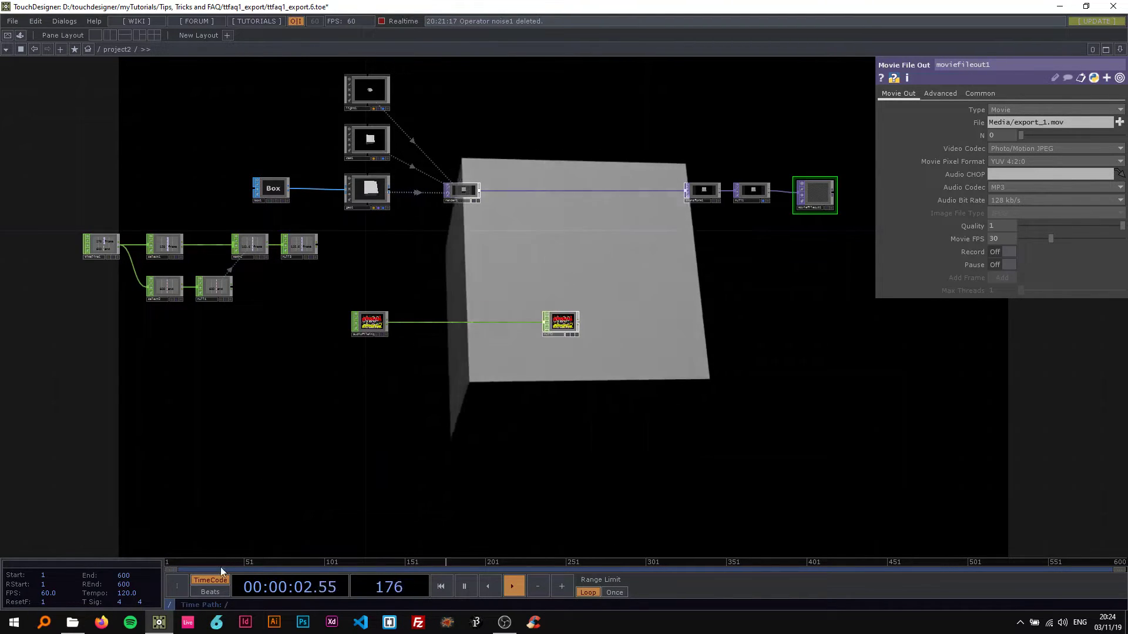
{"action": "key", "text": "space"}
{"action": "left_click_drag", "start_coordinate": [196, 562], "coordinate": [165, 550]}
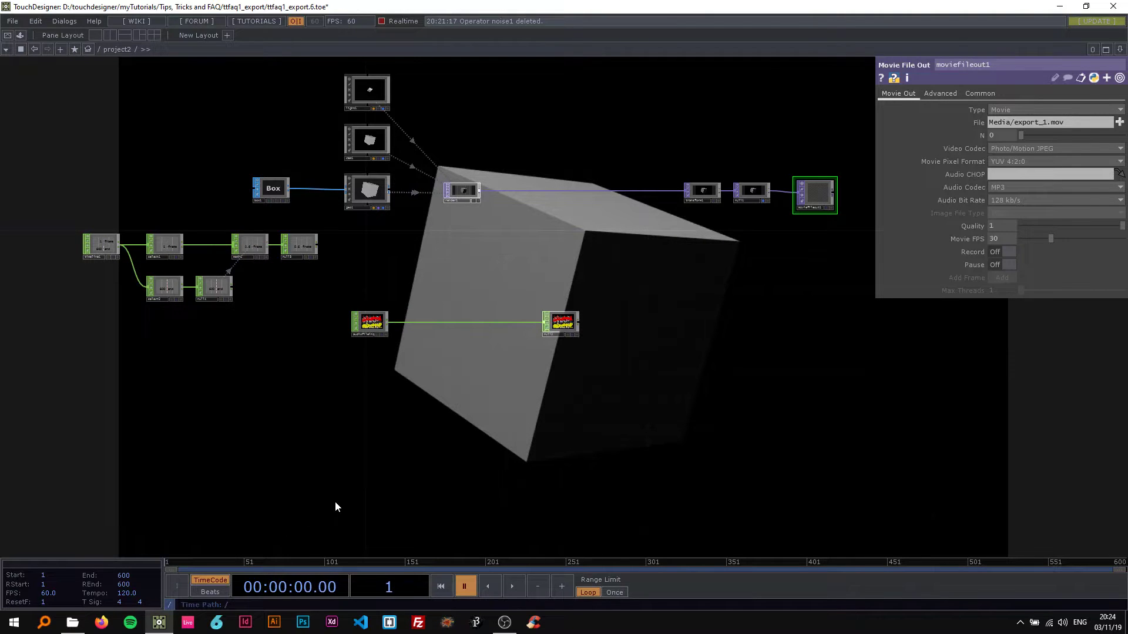
Step: Examine which channels timeline1 outputs and compare them with the project's timeline frame settings
{"action": "left_click_drag", "start_coordinate": [266, 390], "coordinate": [290, 432]}
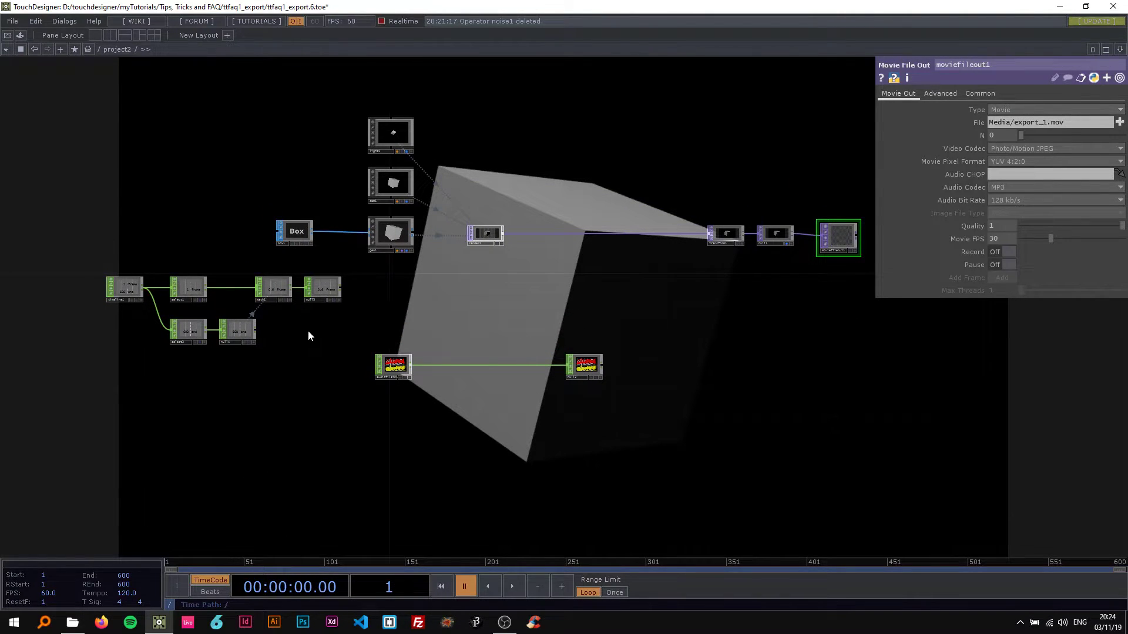
{"action": "scroll", "coordinate": [164, 305], "scroll_direction": "up", "scroll_amount": 5}
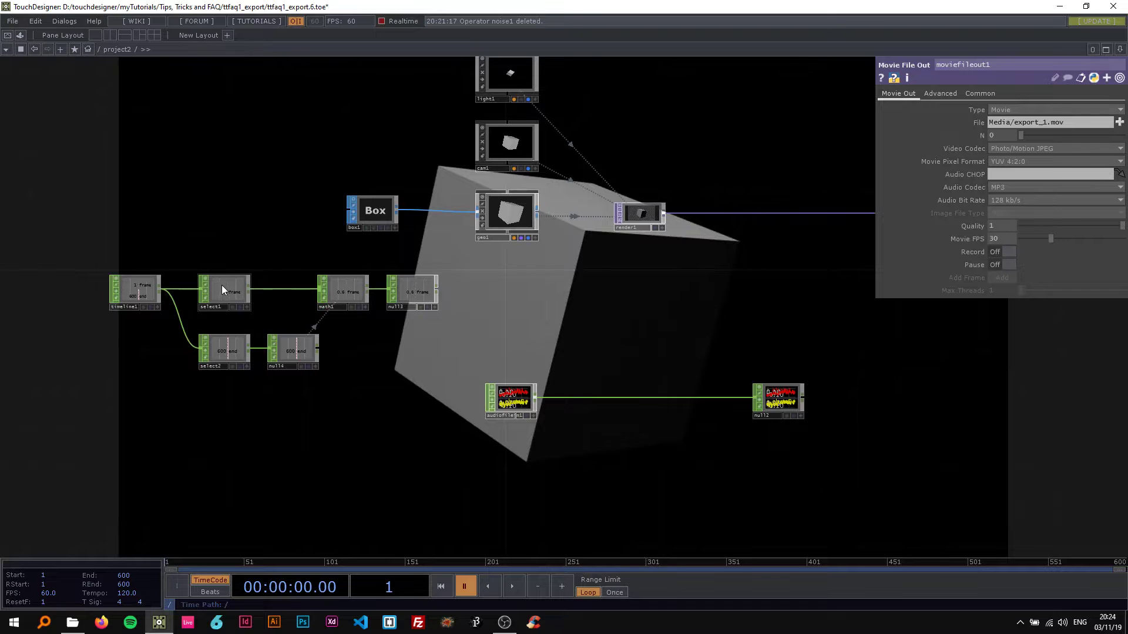
{"action": "scroll", "coordinate": [227, 267], "scroll_direction": "up", "scroll_amount": 3}
{"action": "left_click_drag", "start_coordinate": [581, 305], "coordinate": [599, 235]}
{"action": "left_click_drag", "start_coordinate": [571, 325], "coordinate": [597, 303]}
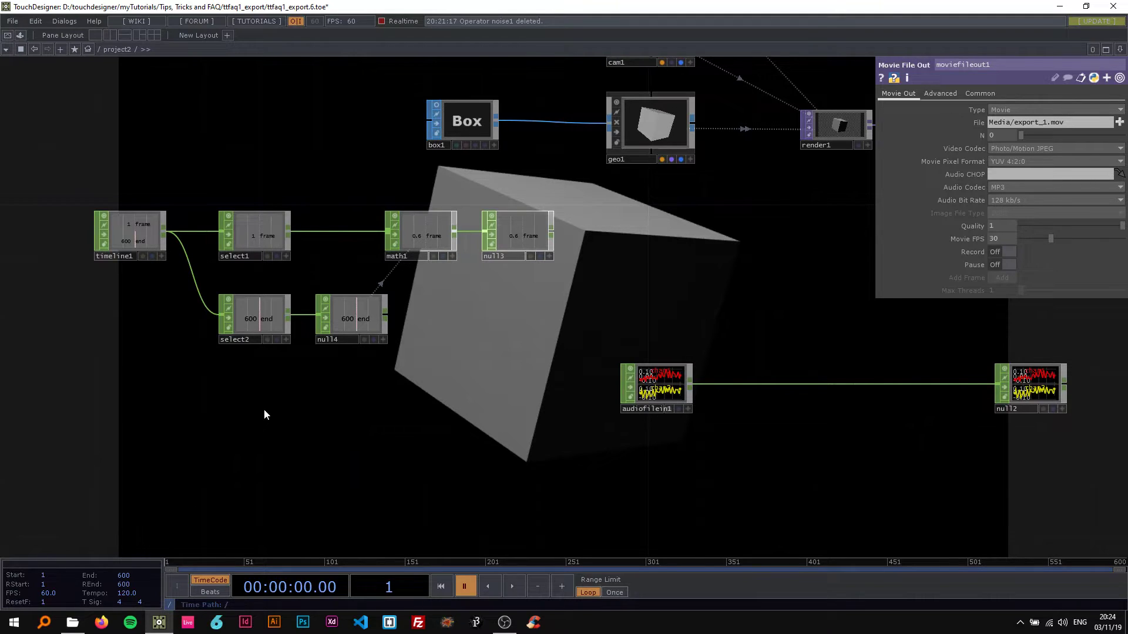
{"action": "left_click", "coordinate": [141, 239]}
{"action": "scroll", "coordinate": [137, 351], "scroll_direction": "up", "scroll_amount": 3}
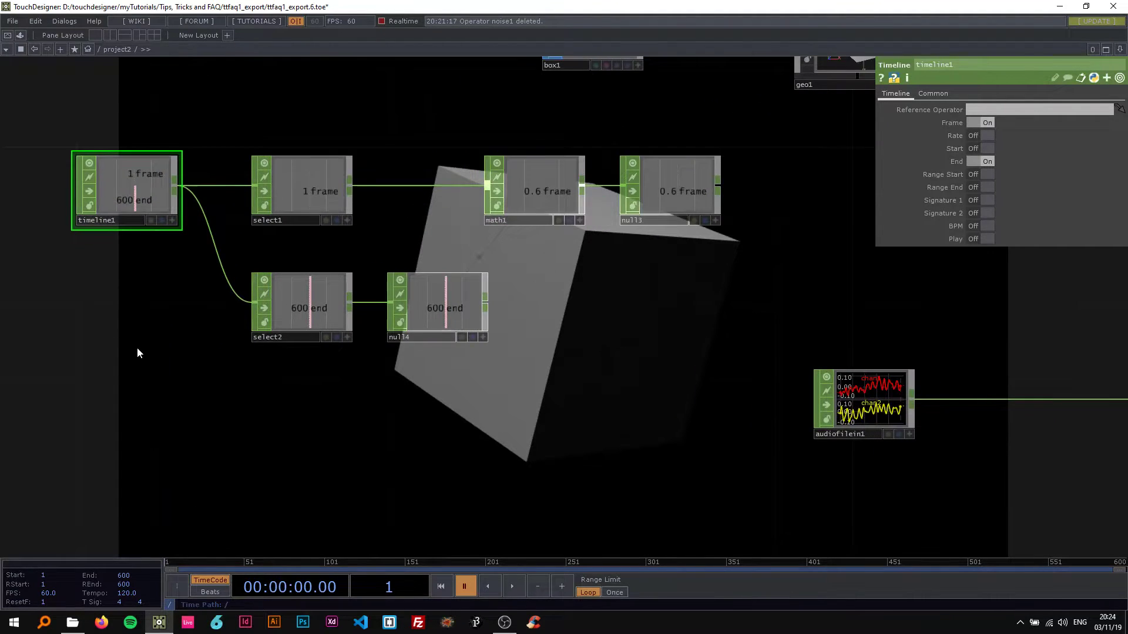
{"action": "left_click_drag", "start_coordinate": [137, 350], "coordinate": [158, 396]}
{"action": "scroll", "coordinate": [158, 396], "scroll_direction": "down", "scroll_amount": 3}
{"action": "scroll", "coordinate": [157, 317], "scroll_direction": "up", "scroll_amount": 2}
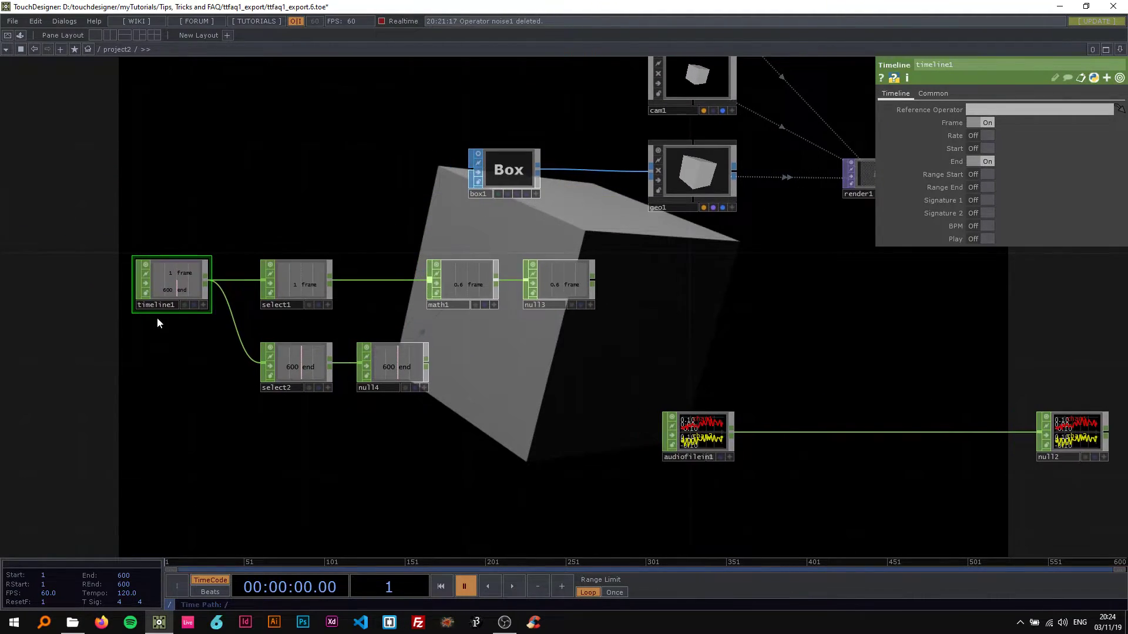
{"action": "scroll", "coordinate": [234, 386], "scroll_direction": "left", "scroll_amount": 3}
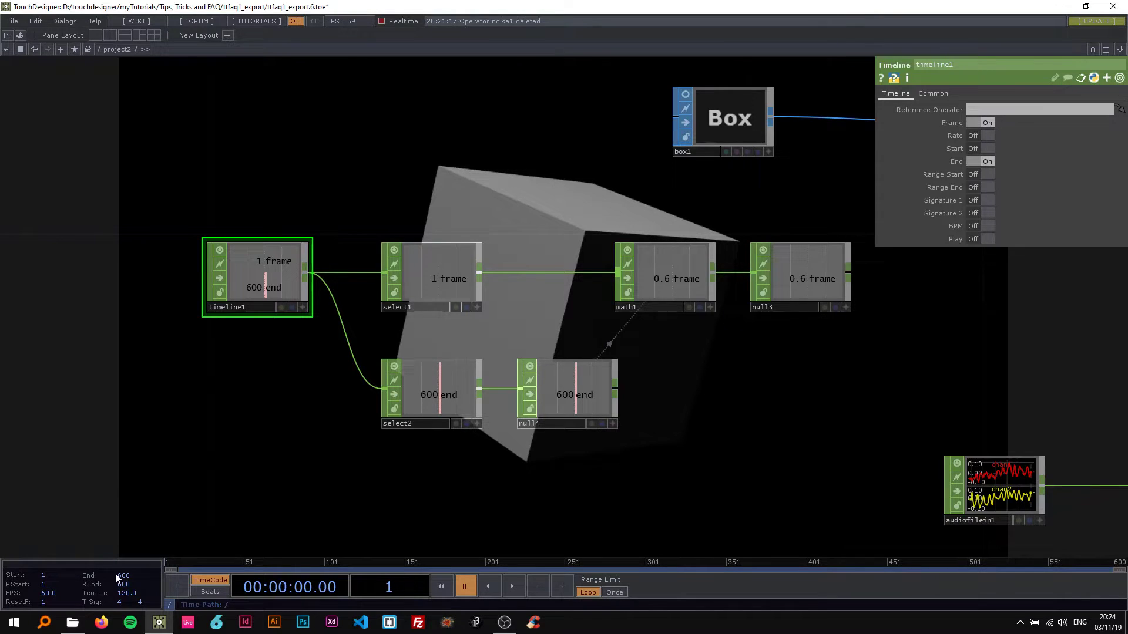
{"action": "scroll", "coordinate": [184, 458], "scroll_direction": "down", "scroll_amount": 4}
{"action": "left_click_drag", "start_coordinate": [137, 434], "coordinate": [133, 432]}
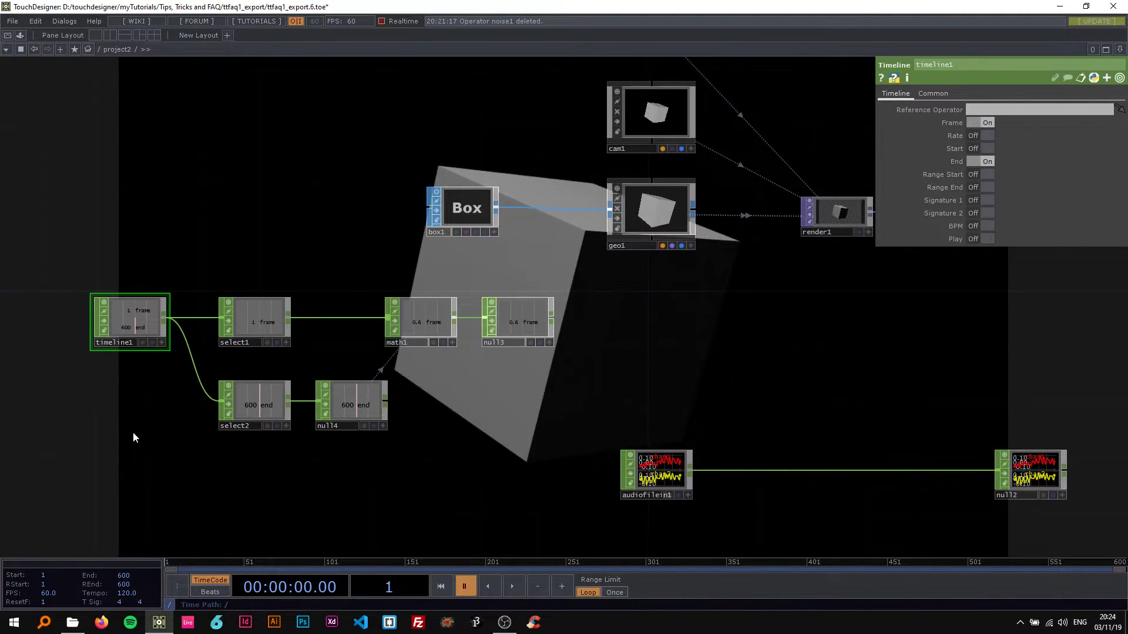
{"action": "scroll", "coordinate": [133, 430], "scroll_direction": "up", "scroll_amount": 3}
{"action": "scroll", "coordinate": [132, 428], "scroll_direction": "down", "scroll_amount": 3}
{"action": "scroll", "coordinate": [114, 389], "scroll_direction": "up", "scroll_amount": 3}
{"action": "left_click_drag", "start_coordinate": [114, 388], "coordinate": [220, 358]}
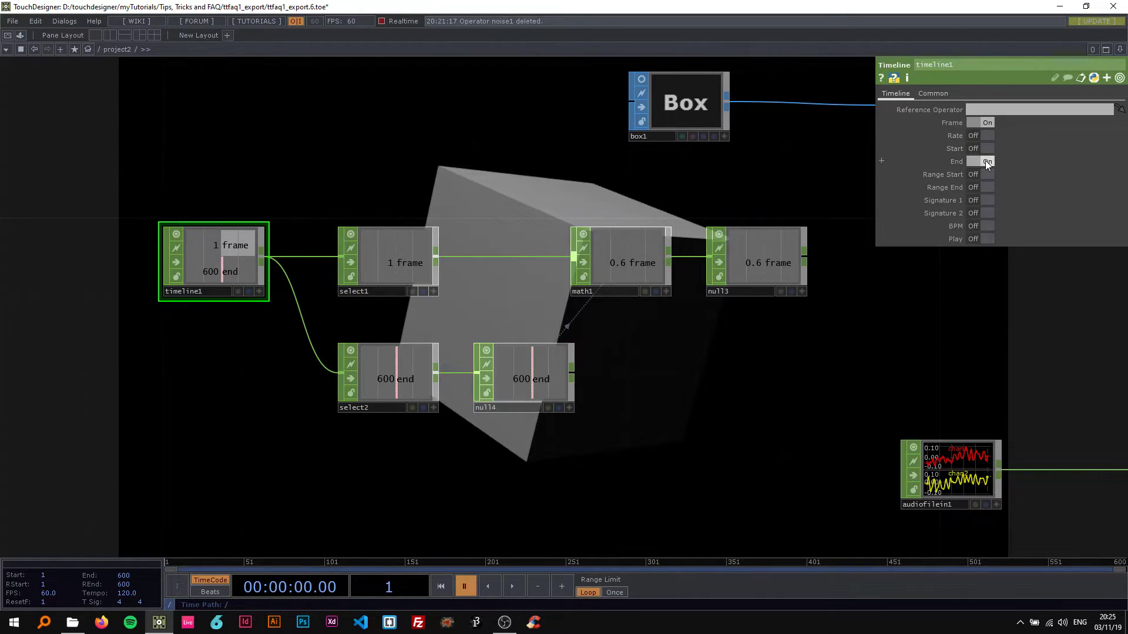
Step: Check the channel names picked by select1 and select2, and the From Range and To Range of math1
{"action": "left_click_drag", "start_coordinate": [493, 174], "coordinate": [354, 153]}
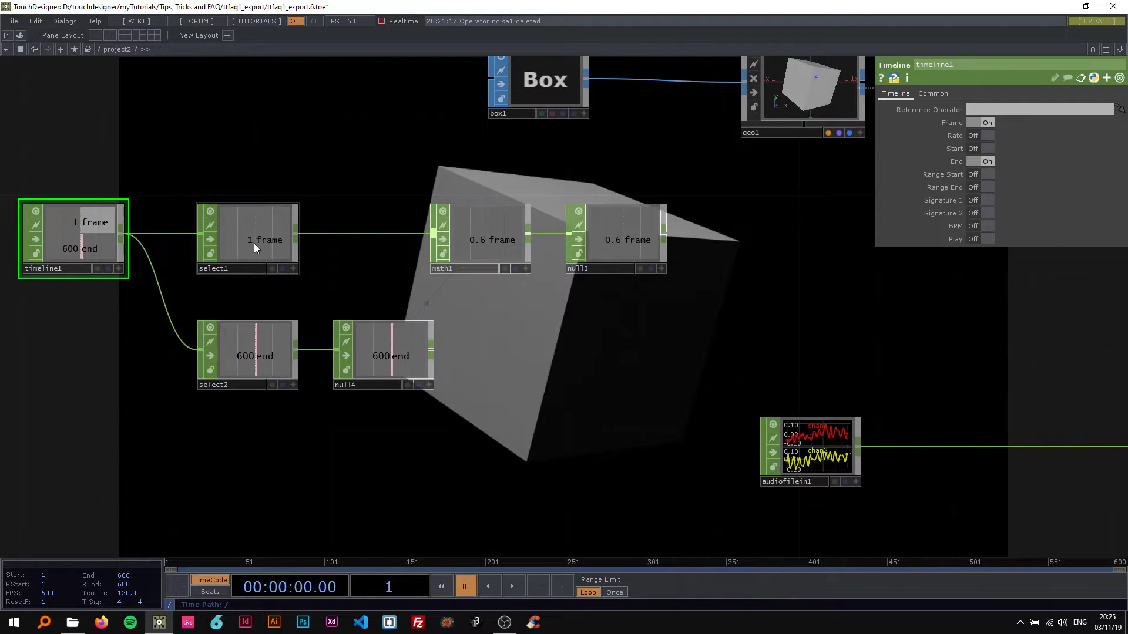
{"action": "left_click", "coordinate": [259, 382]}
{"action": "left_click", "coordinate": [252, 233]}
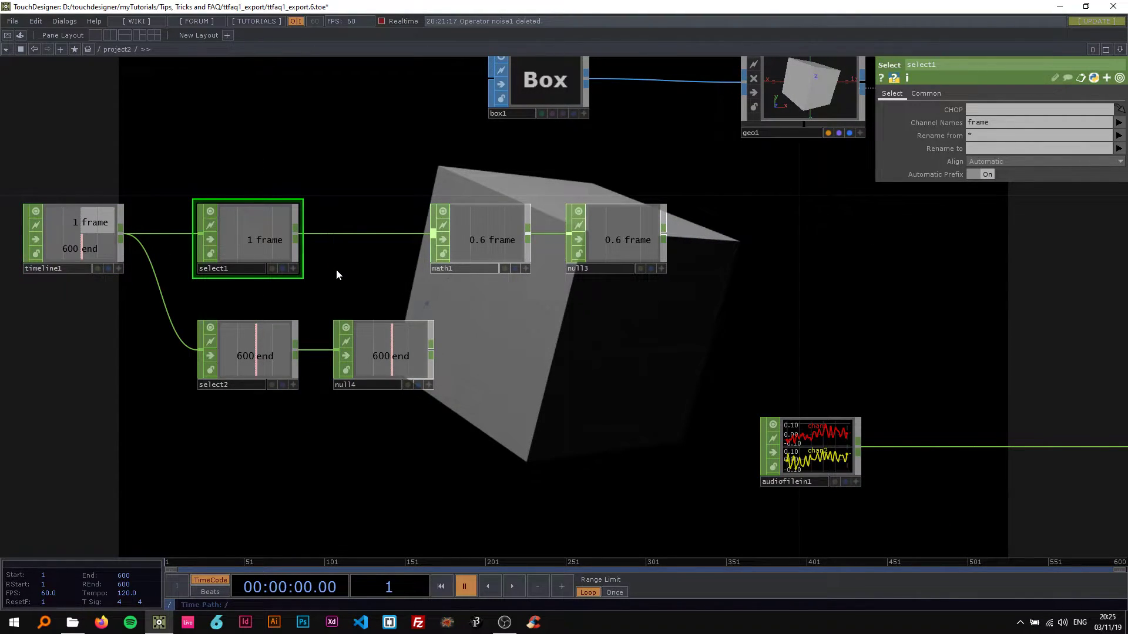
{"action": "left_click_drag", "start_coordinate": [336, 269], "coordinate": [291, 263]}
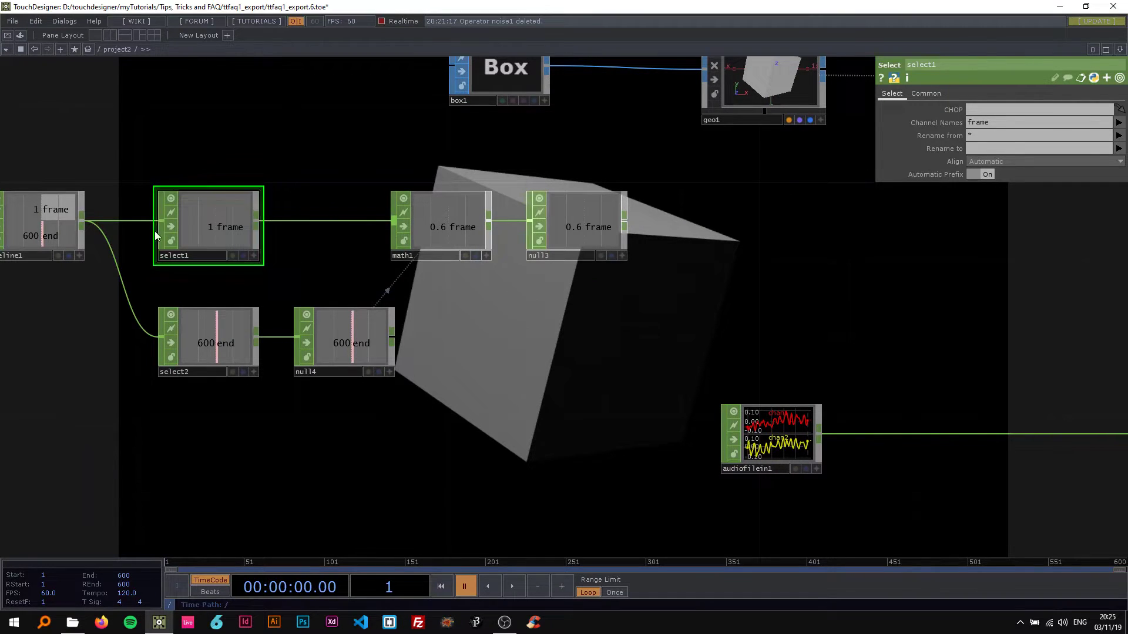
{"action": "left_click", "coordinate": [201, 346]}
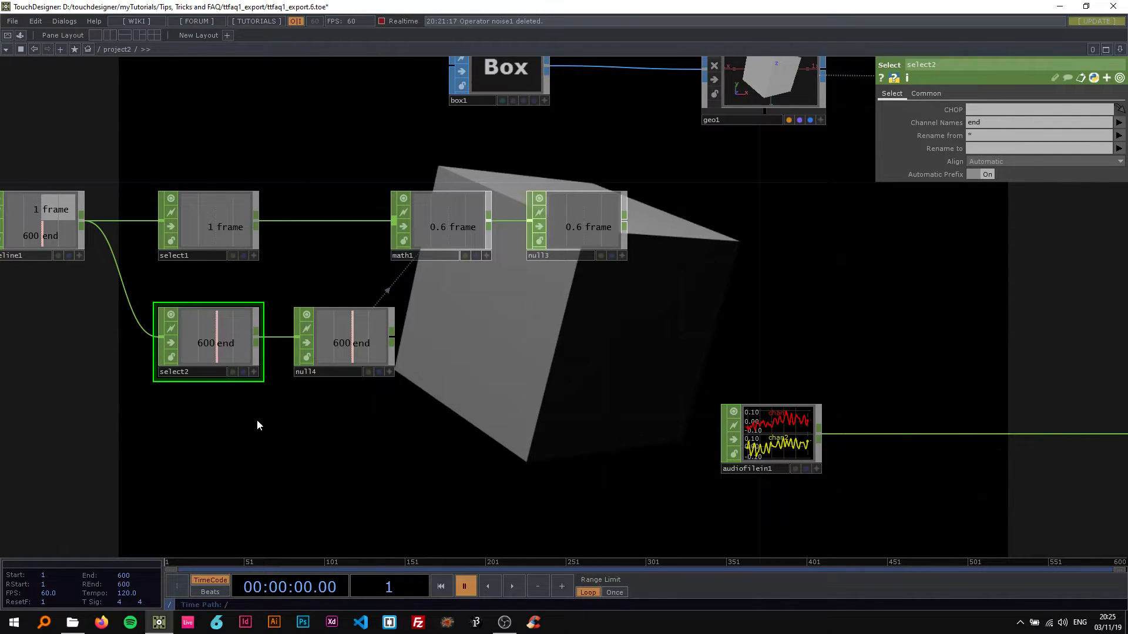
{"action": "left_click", "coordinate": [456, 239]}
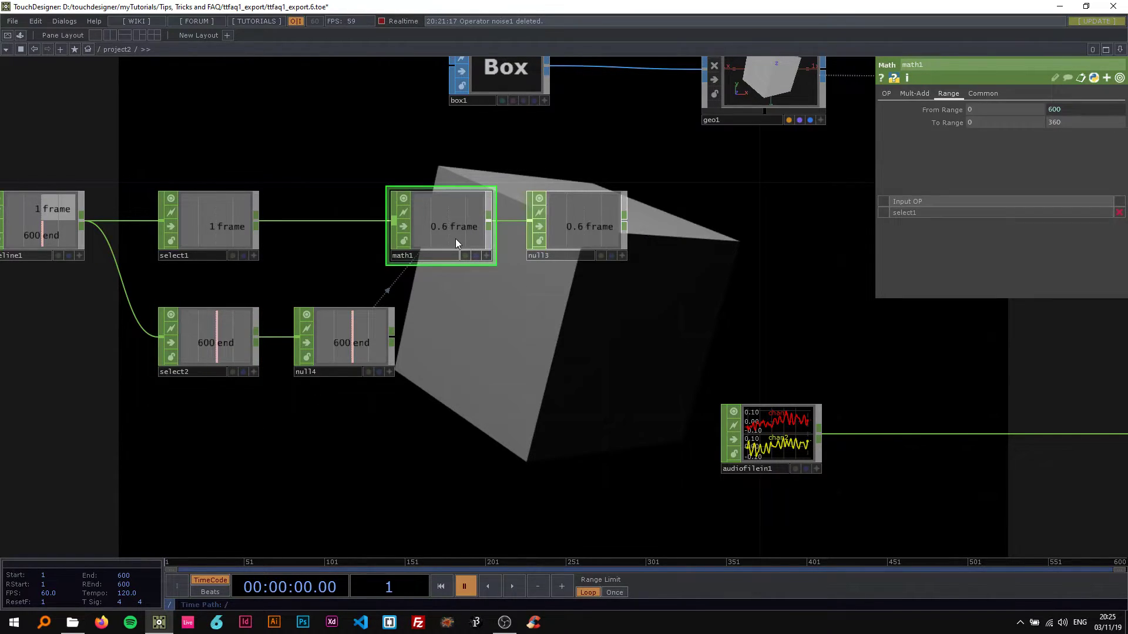
{"action": "left_click_drag", "start_coordinate": [453, 293], "coordinate": [388, 283]}
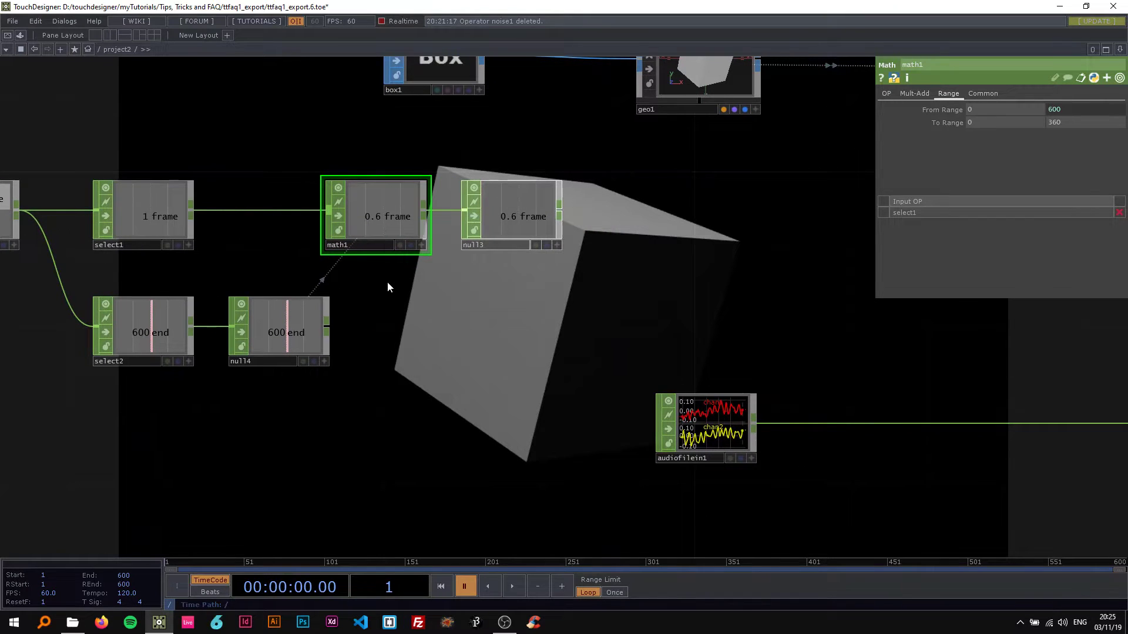
{"action": "left_click_drag", "start_coordinate": [474, 295], "coordinate": [527, 295]}
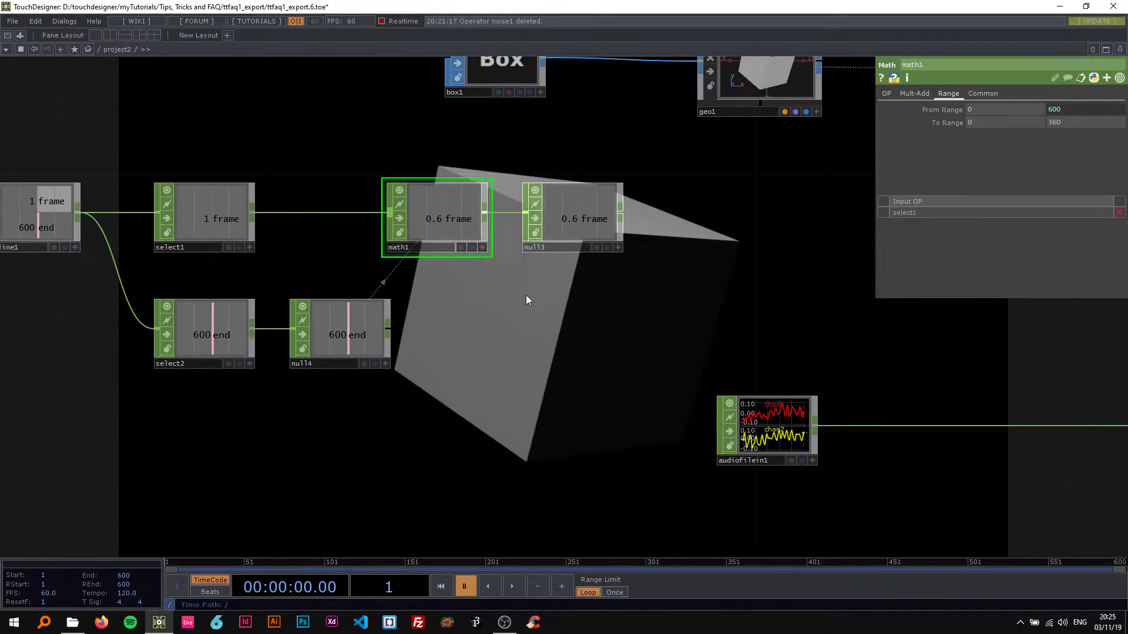
{"action": "left_click_drag", "start_coordinate": [465, 272], "coordinate": [290, 205]}
{"action": "left_click_drag", "start_coordinate": [401, 227], "coordinate": [450, 201]}
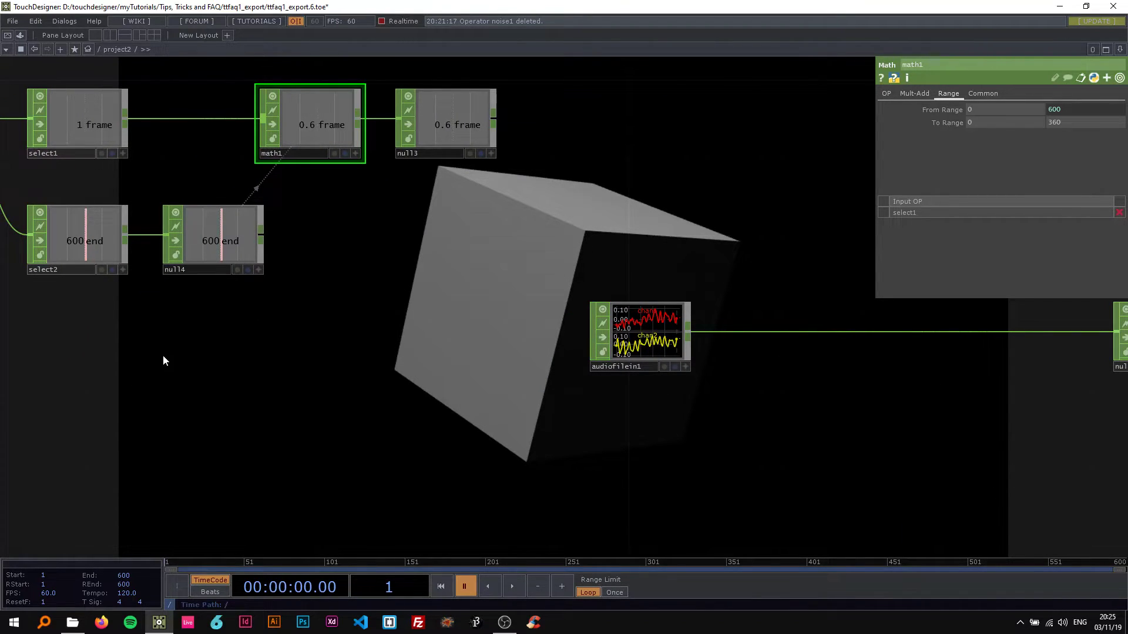
{"action": "left_click_drag", "start_coordinate": [231, 395], "coordinate": [600, 269]}
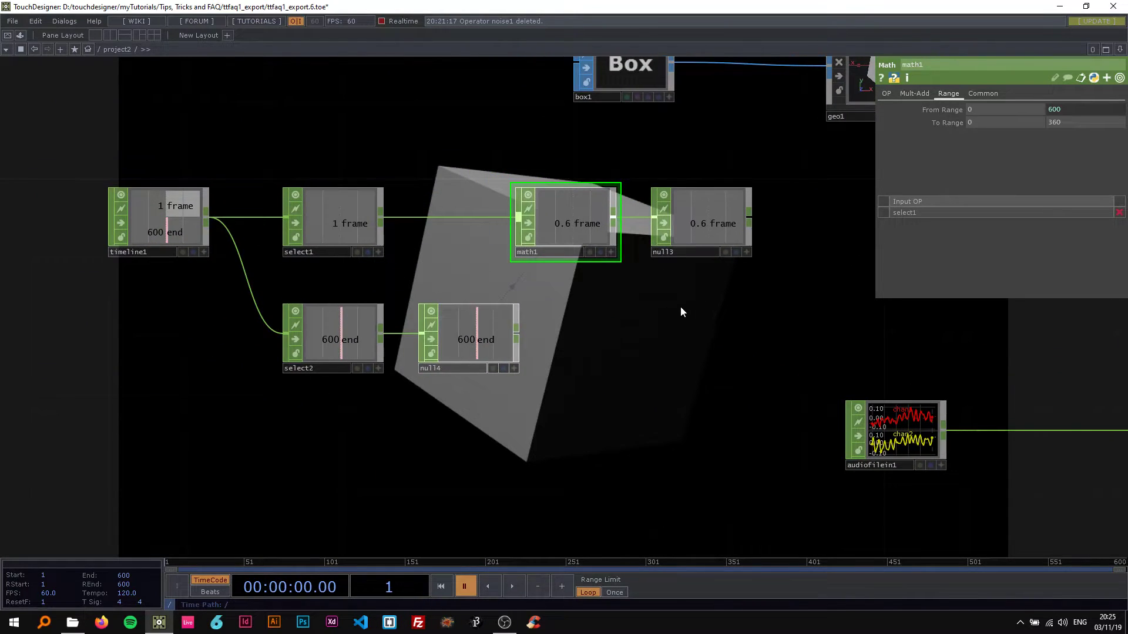
Step: Move math1 and null3 slightly further right in the network, and link math1's upper From Range value to the end channel of null4
{"action": "left_click_drag", "start_coordinate": [589, 223], "coordinate": [648, 224]}
{"action": "left_click", "coordinate": [615, 229]}
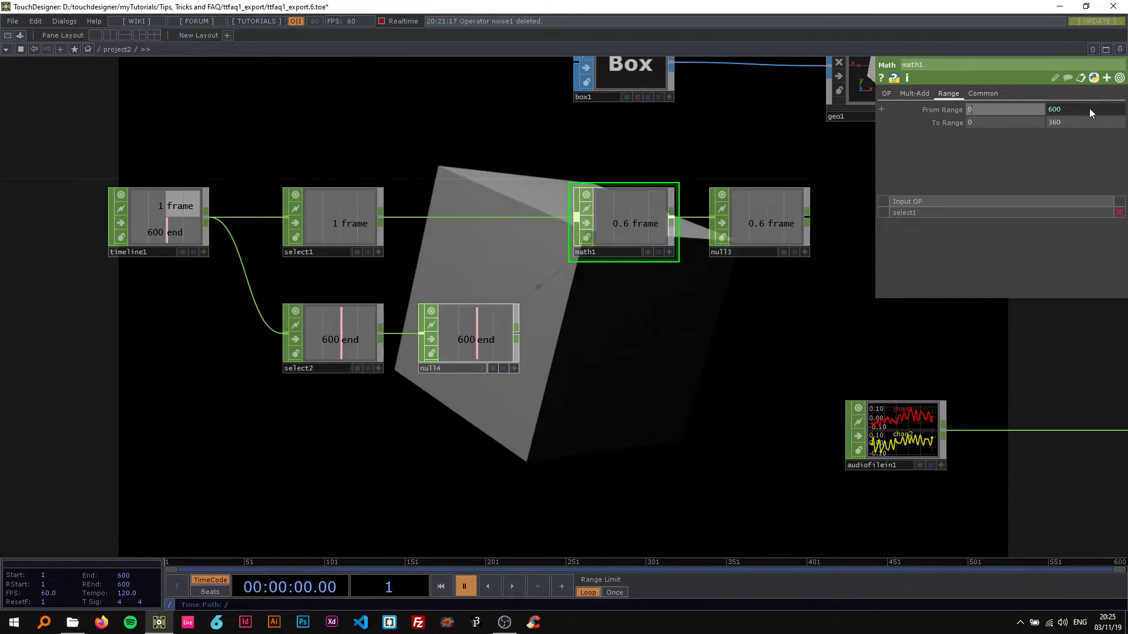
{"action": "left_click", "coordinate": [514, 370]}
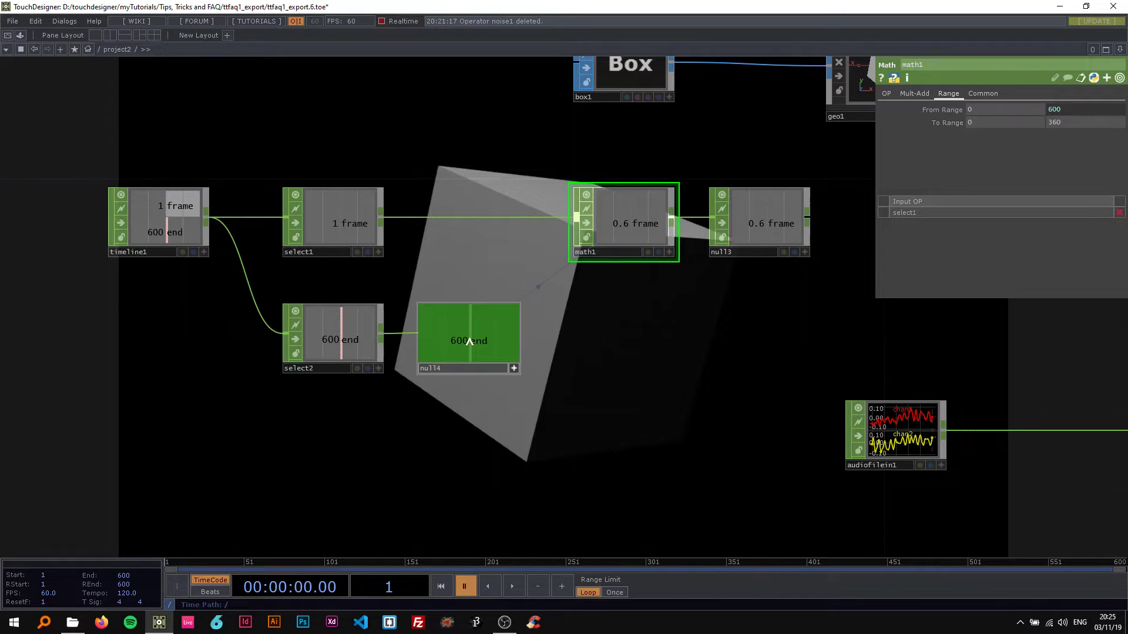
{"action": "left_click_drag", "start_coordinate": [1068, 110], "coordinate": [1069, 110]}
{"action": "left_click", "coordinate": [1046, 119]}
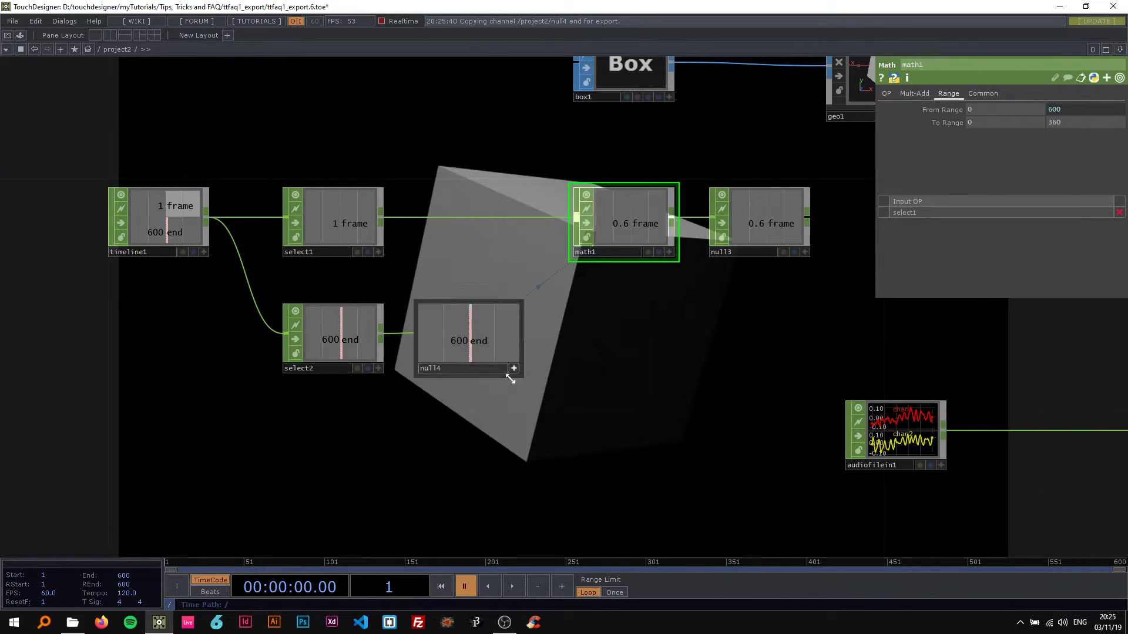
Step: Undo the last From Range change on math1, set the timeline's End to 600, and deactivate null4's viewer
{"action": "left_click_drag", "start_coordinate": [468, 376], "coordinate": [342, 396]}
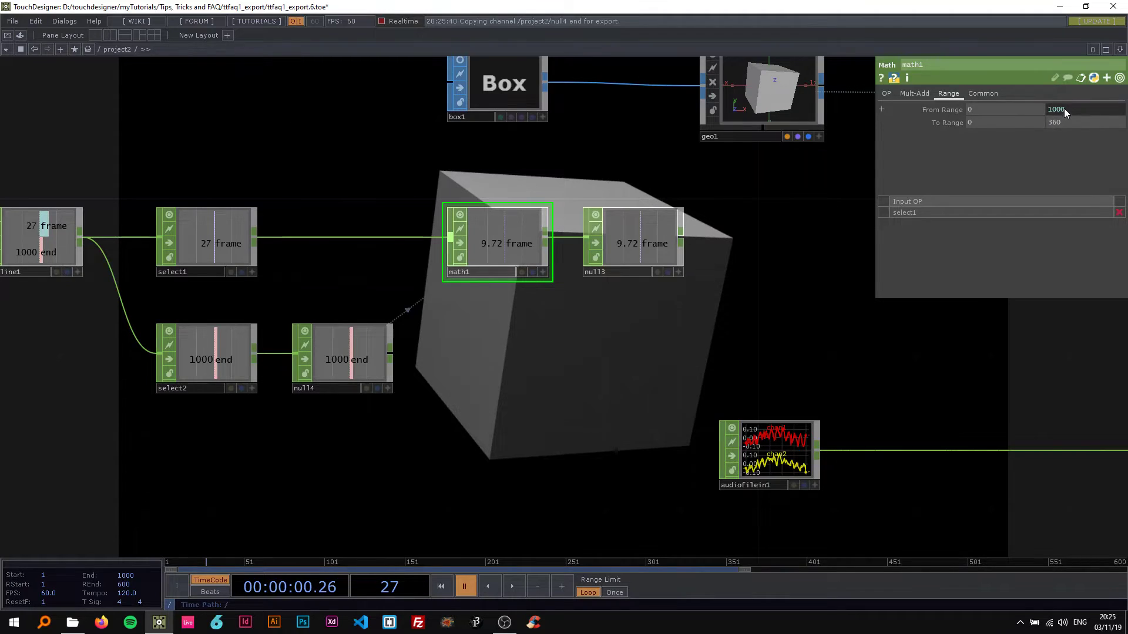
{"action": "key", "text": "ctrl+z"}
{"action": "key", "text": "ctrl+z"}
{"action": "left_click", "coordinate": [124, 578]}
{"action": "type", "text": "600"}
{"action": "key", "text": "Return"}
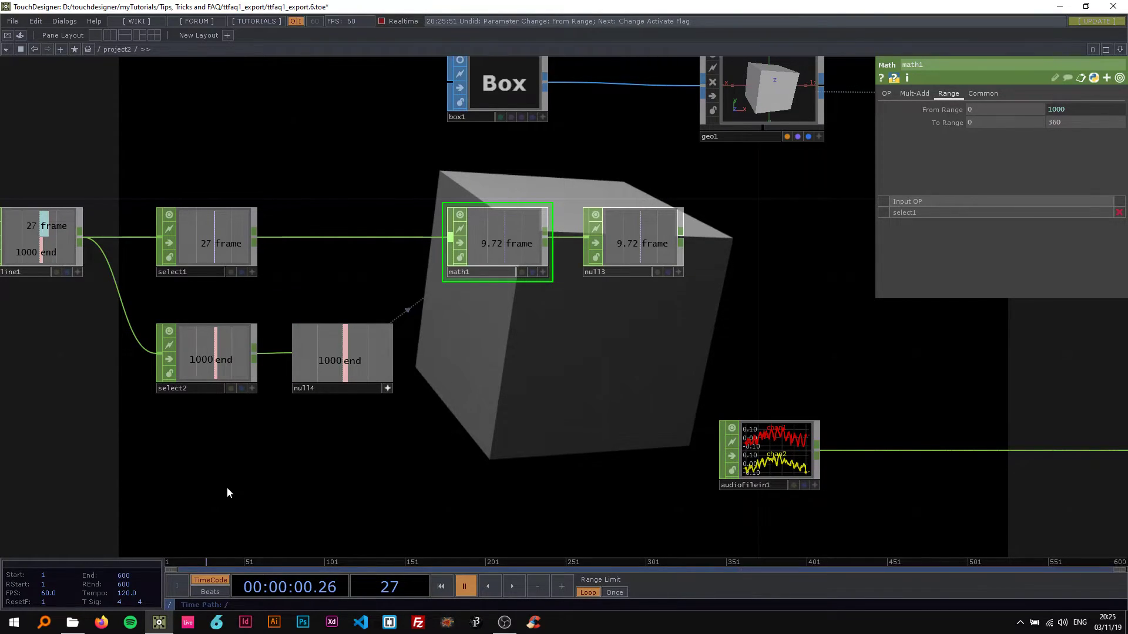
{"action": "left_click", "coordinate": [388, 389]}
{"action": "left_click_drag", "start_coordinate": [467, 385], "coordinate": [436, 376]}
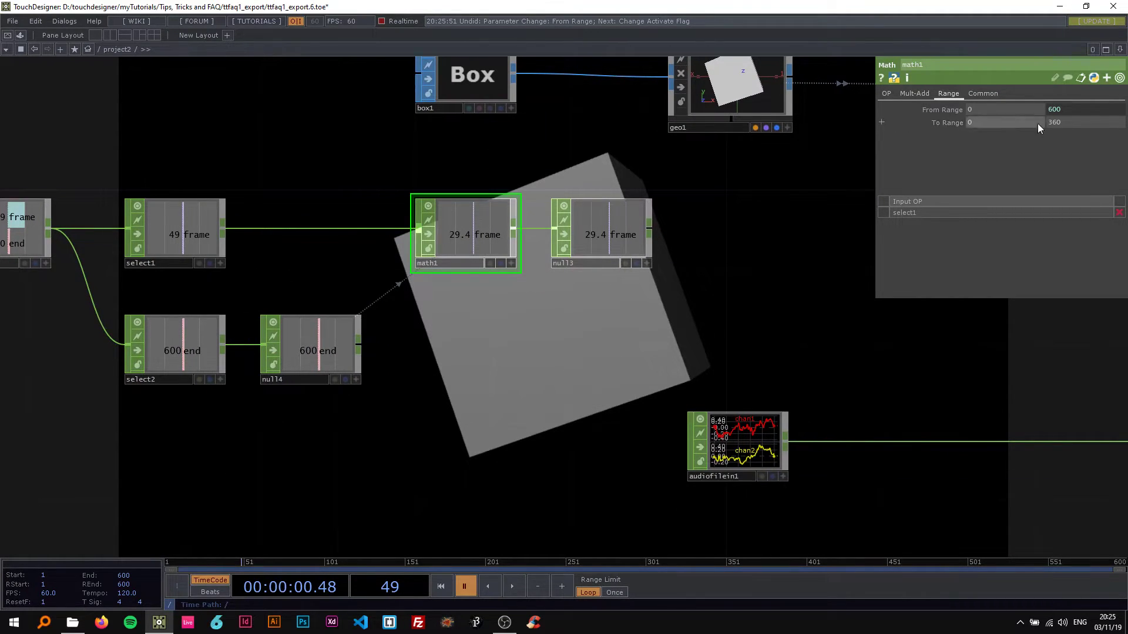
Step: Link geo1's Y rotation to the frame channel of null3, replacing the absTime.frame expression, and deactivate null3's viewer
{"action": "left_click_drag", "start_coordinate": [717, 273], "coordinate": [489, 322]}
{"action": "scroll", "coordinate": [513, 305], "scroll_direction": "down", "scroll_amount": 3}
{"action": "left_click", "coordinate": [486, 262]}
{"action": "scroll", "coordinate": [395, 282], "scroll_direction": "up", "scroll_amount": 3}
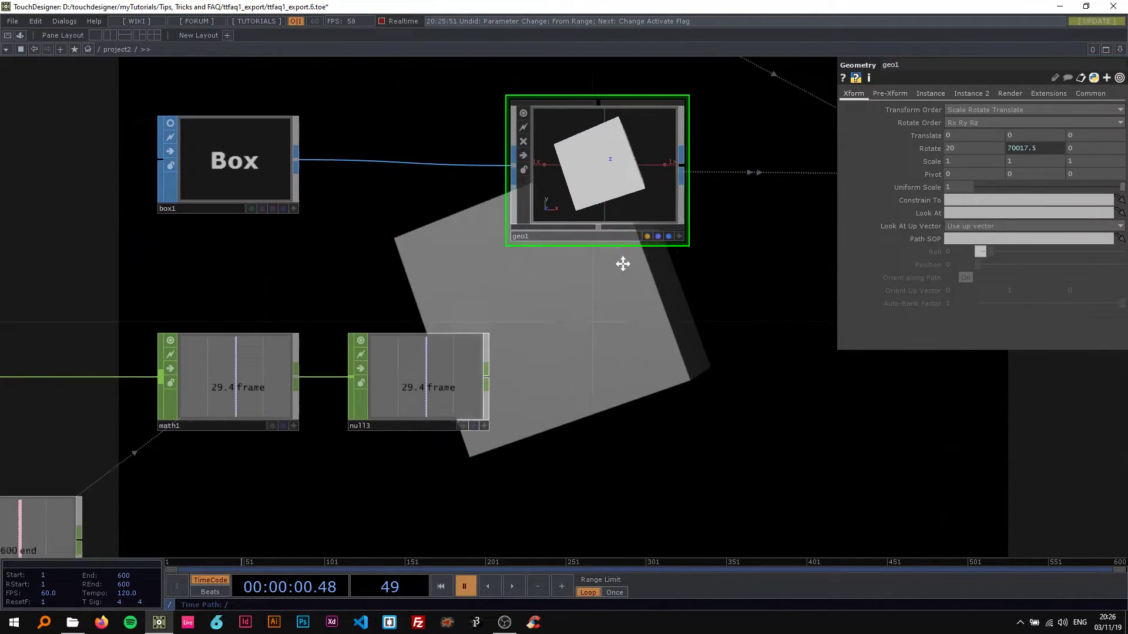
{"action": "left_click", "coordinate": [1023, 149]}
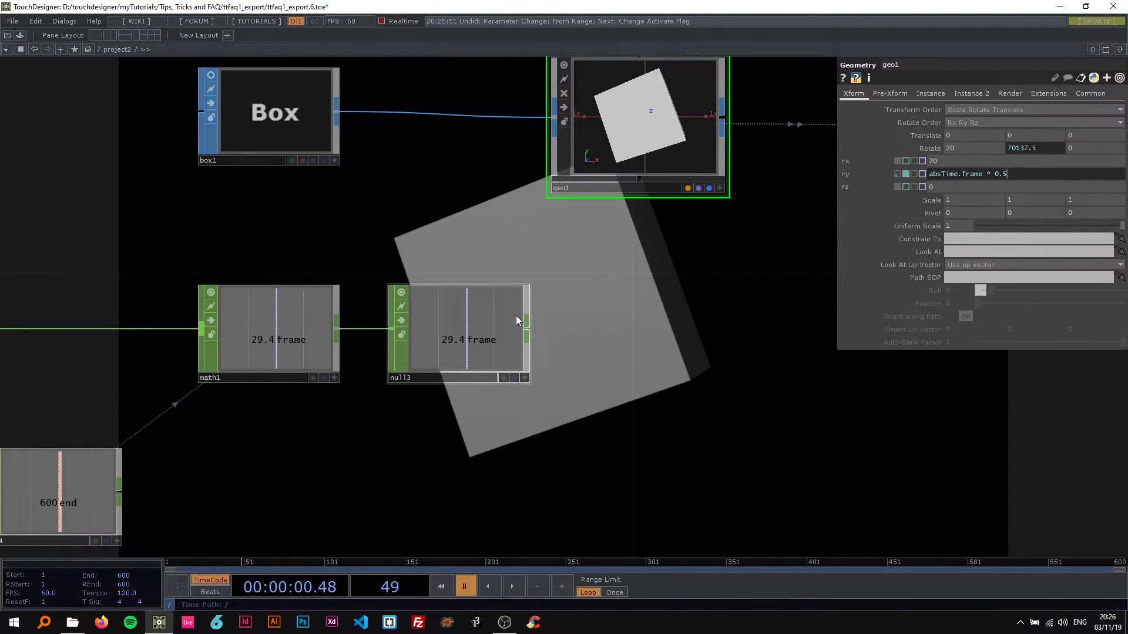
{"action": "left_click", "coordinate": [524, 378]}
{"action": "left_click_drag", "start_coordinate": [433, 335], "coordinate": [1022, 149]}
{"action": "left_click", "coordinate": [1027, 143]}
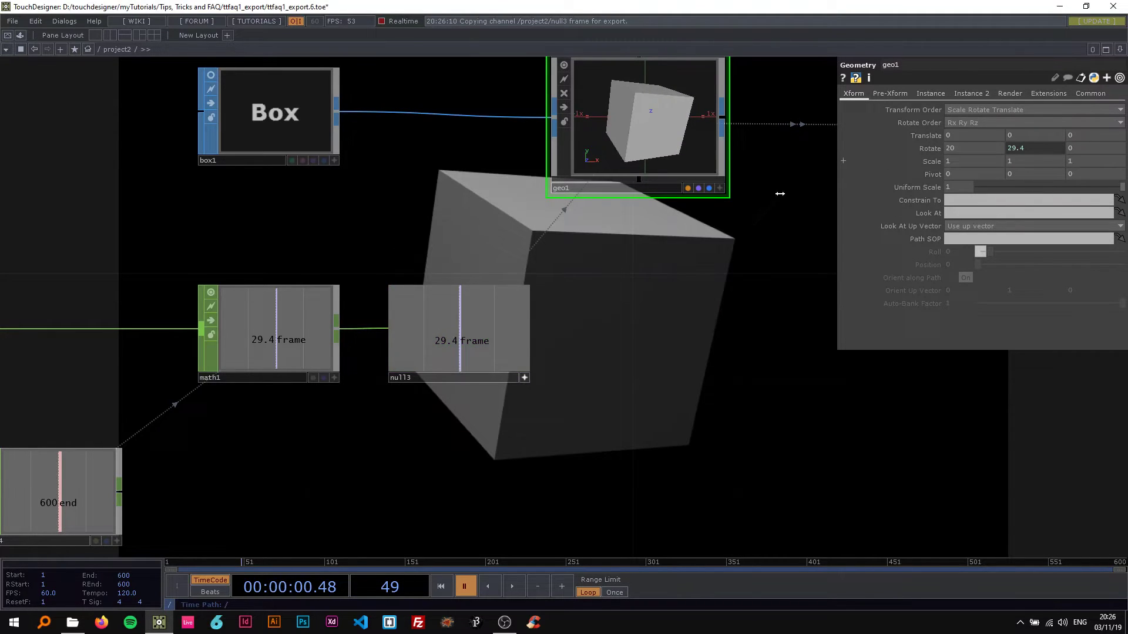
{"action": "left_click", "coordinate": [525, 377]}
{"action": "scroll", "coordinate": [571, 374], "scroll_direction": "down", "scroll_amount": 4}
{"action": "left_click_drag", "start_coordinate": [582, 355], "coordinate": [418, 309]}
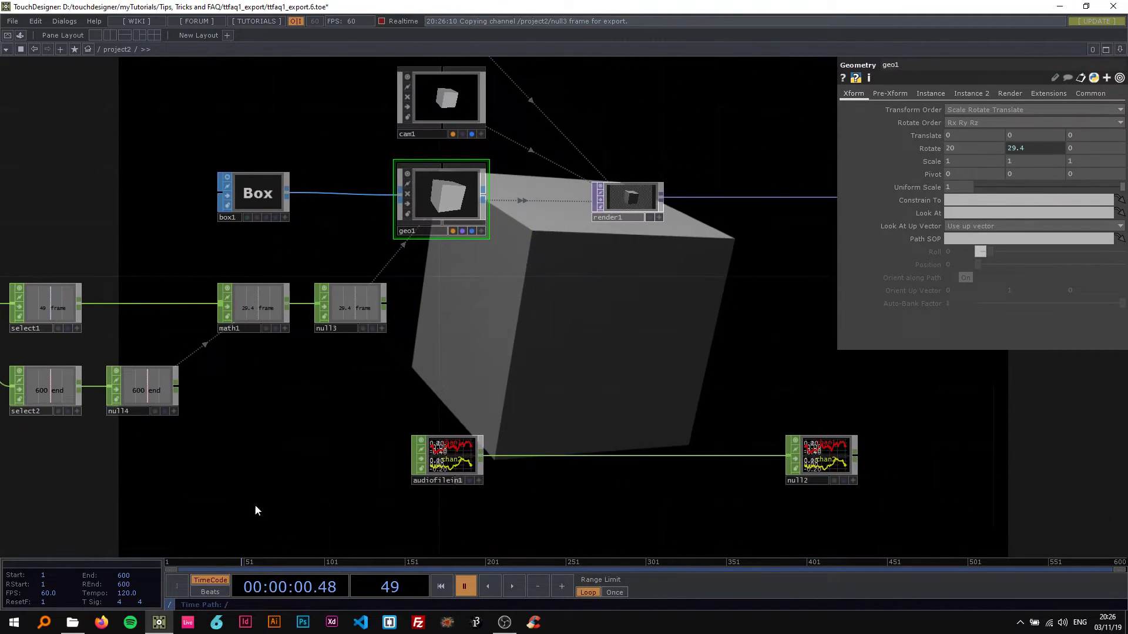
Step: Scrub and play the timeline to check the box's rotation, pause it, and return to frame 1
{"action": "left_click_drag", "start_coordinate": [158, 561], "coordinate": [2, 432]}
{"action": "scroll", "coordinate": [587, 427], "scroll_direction": "down", "scroll_amount": 4}
{"action": "left_click_drag", "start_coordinate": [611, 423], "coordinate": [433, 321]}
{"action": "mouse_move", "coordinate": [322, 562]}
{"action": "left_mouse_down"}
{"action": "mouse_move", "coordinate": [389, 559]}
{"action": "mouse_move", "coordinate": [322, 555]}
{"action": "left_mouse_up"}
{"action": "key", "text": "space"}
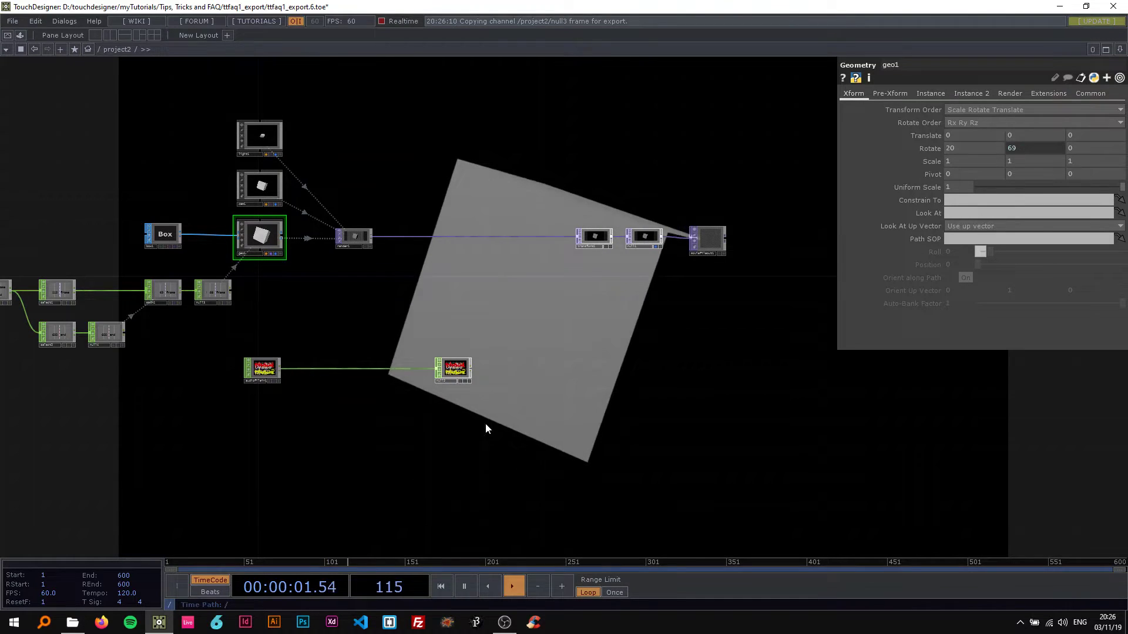
{"action": "key", "text": "space"}
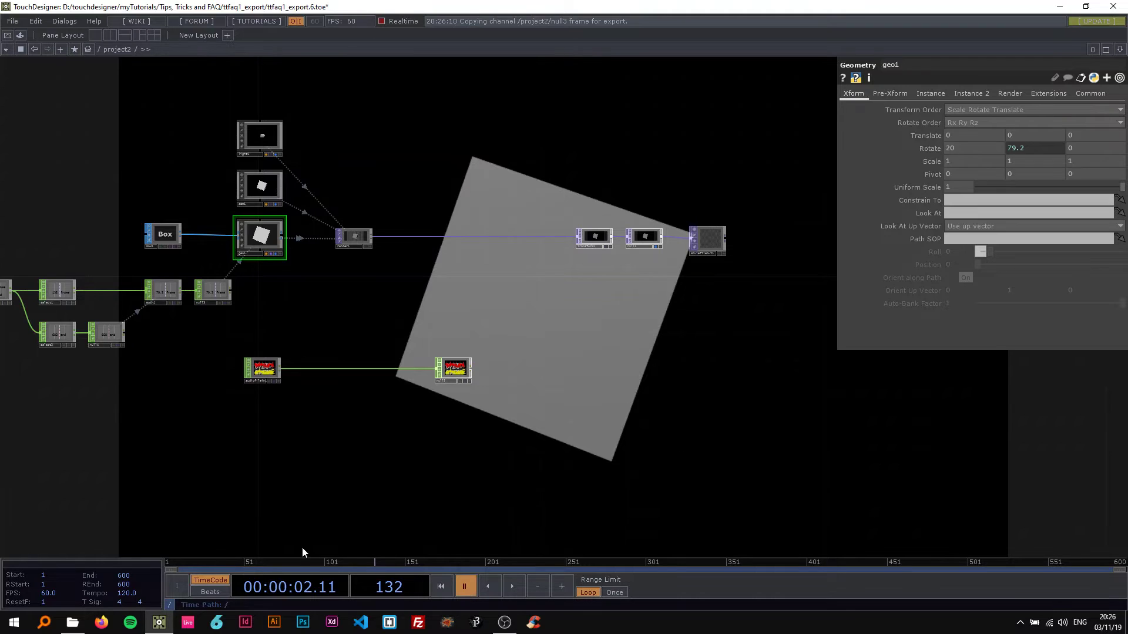
{"action": "left_click_drag", "start_coordinate": [319, 561], "coordinate": [122, 561]}
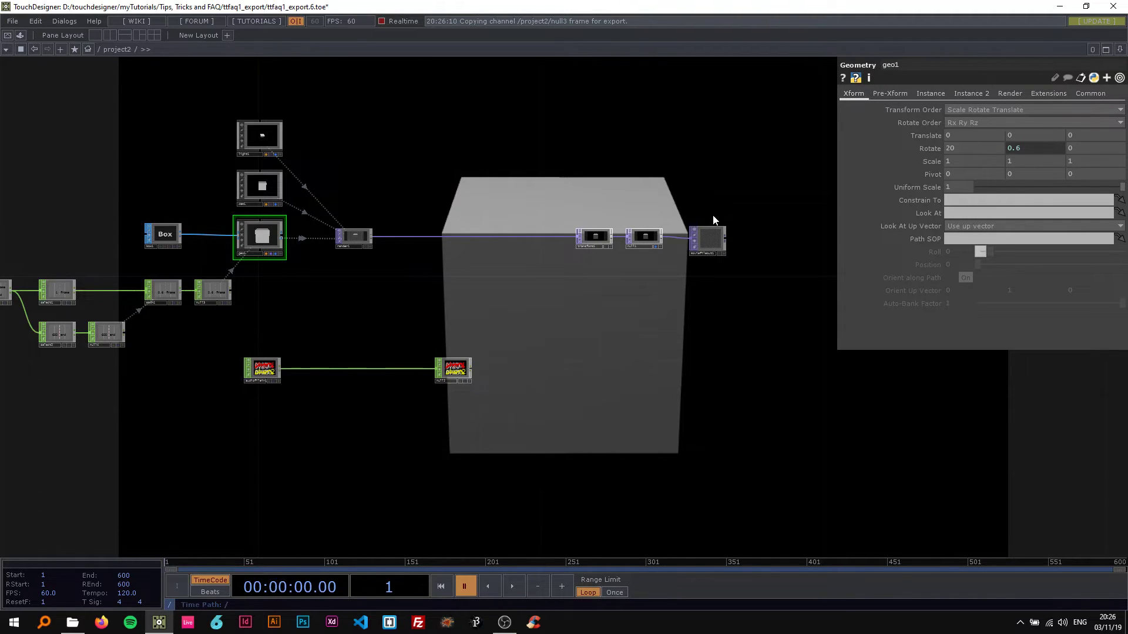
Step: Bring up the Movie Out parameters of moviefileout1 at the end of the render chain
{"action": "scroll", "coordinate": [697, 213], "scroll_direction": "up", "scroll_amount": 5}
{"action": "left_click_drag", "start_coordinate": [679, 212], "coordinate": [597, 206]}
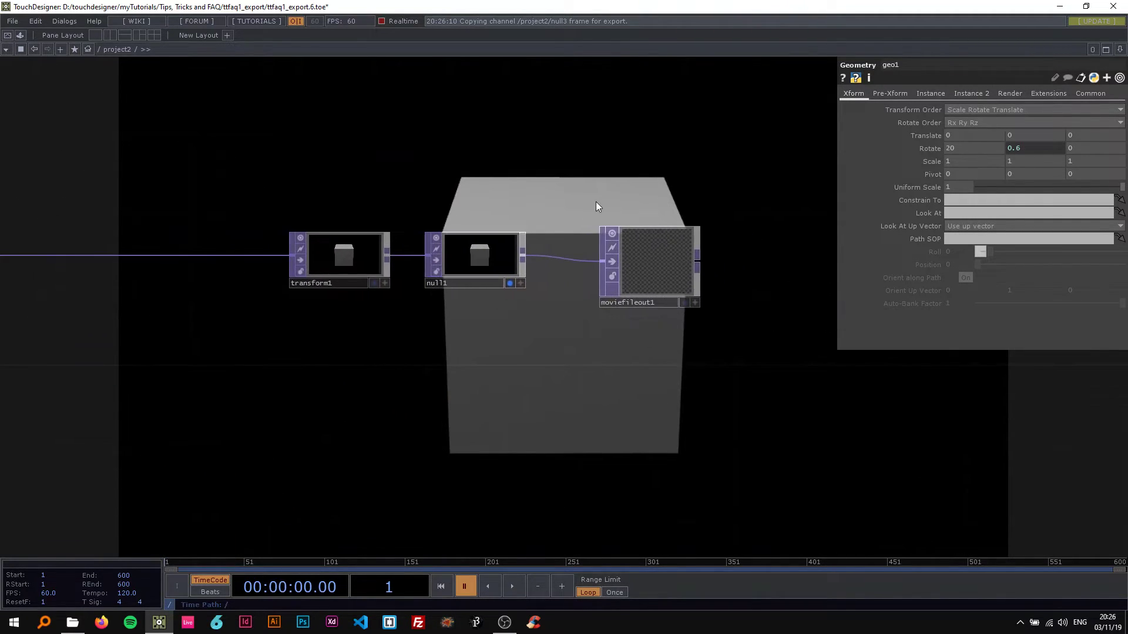
{"action": "left_click", "coordinate": [652, 268]}
{"action": "scroll", "coordinate": [668, 301], "scroll_direction": "down", "scroll_amount": 5}
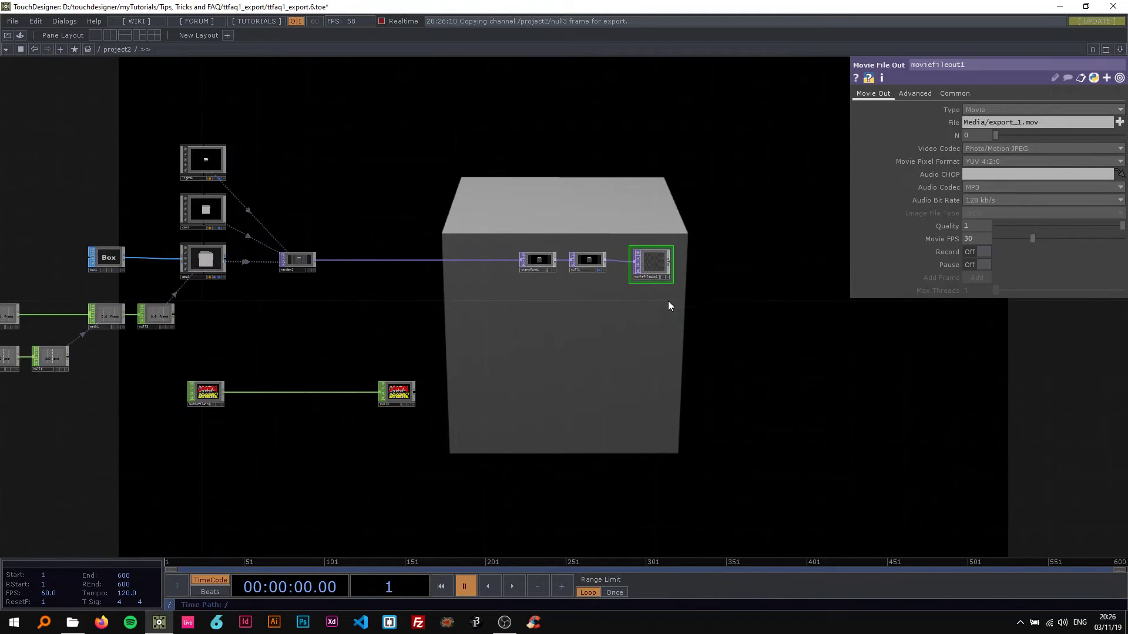
{"action": "left_click", "coordinate": [969, 253]}
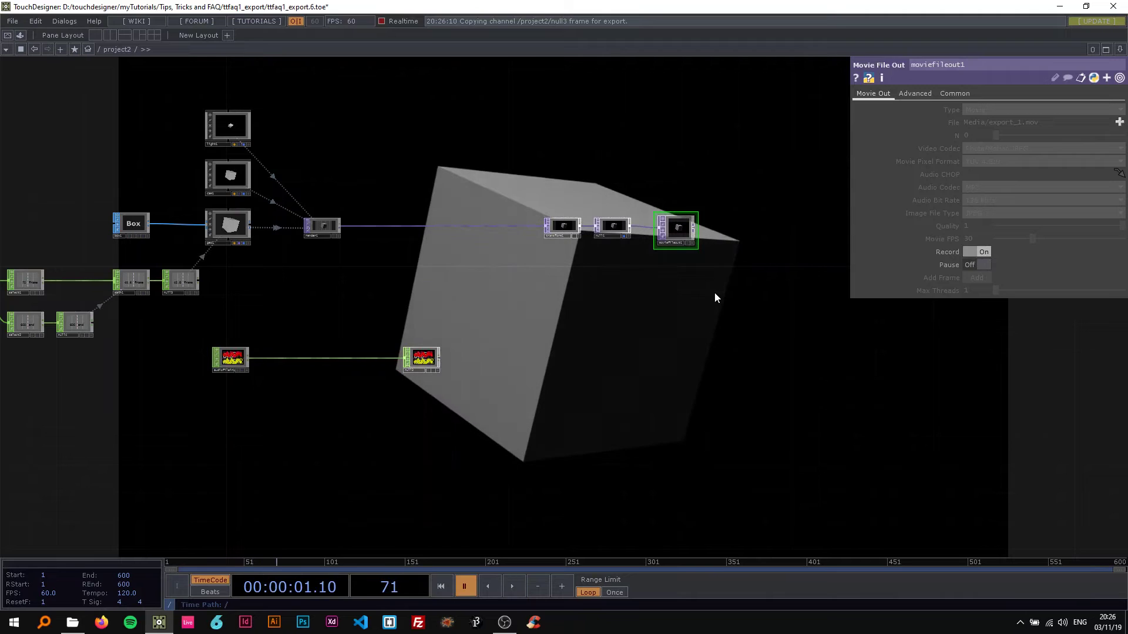
{"action": "left_click", "coordinate": [986, 250]}
{"action": "left_click_drag", "start_coordinate": [241, 556], "coordinate": [126, 559]}
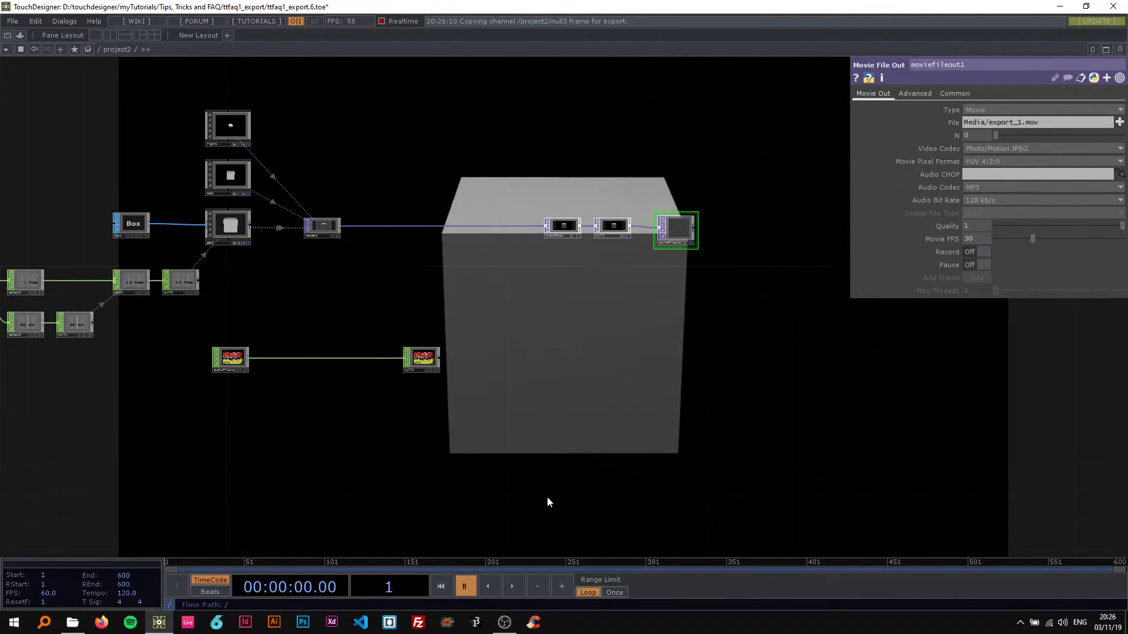
Step: Set the timeline's range limit to Once and record the playback from frame 1 to 600 into Media/export_1.mov
{"action": "left_click", "coordinate": [614, 593]}
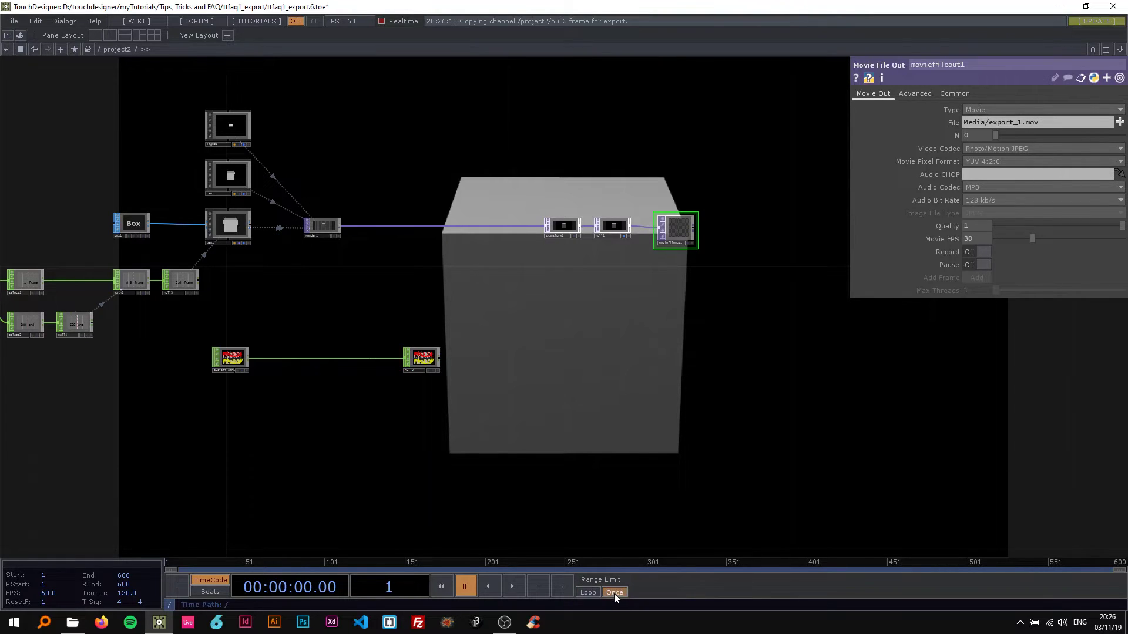
{"action": "left_click", "coordinate": [981, 250]}
{"action": "key", "text": "space"}
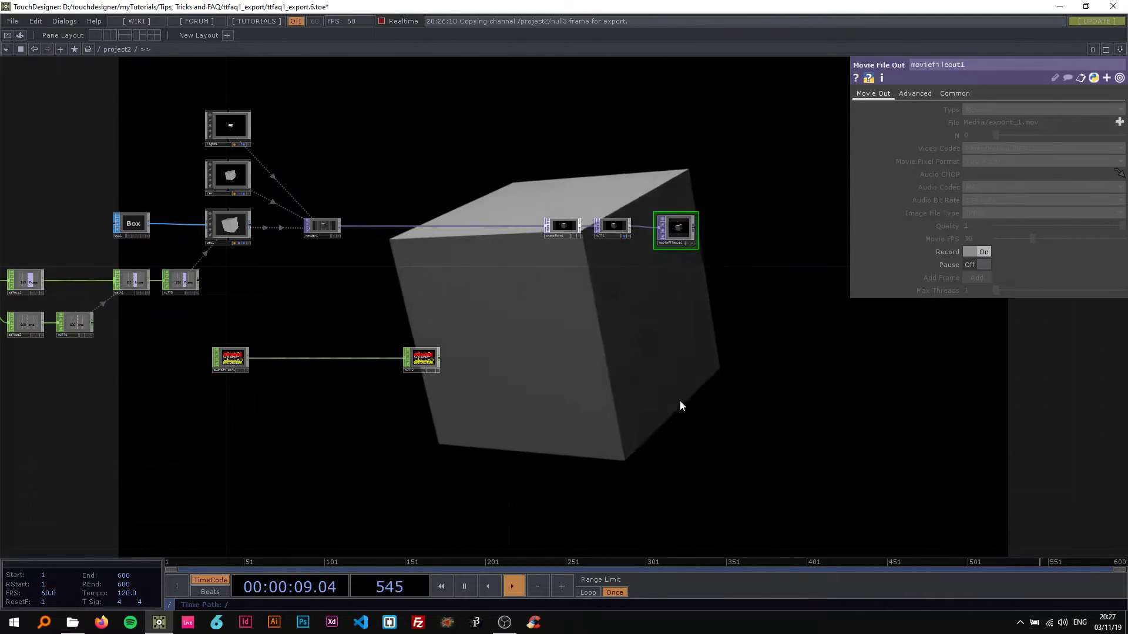
{"action": "left_click", "coordinate": [974, 250]}
Step: Play the exported export_1.mov from the Media folder, check the loop transition near its end, and close the player
{"action": "left_click", "coordinate": [73, 623]}
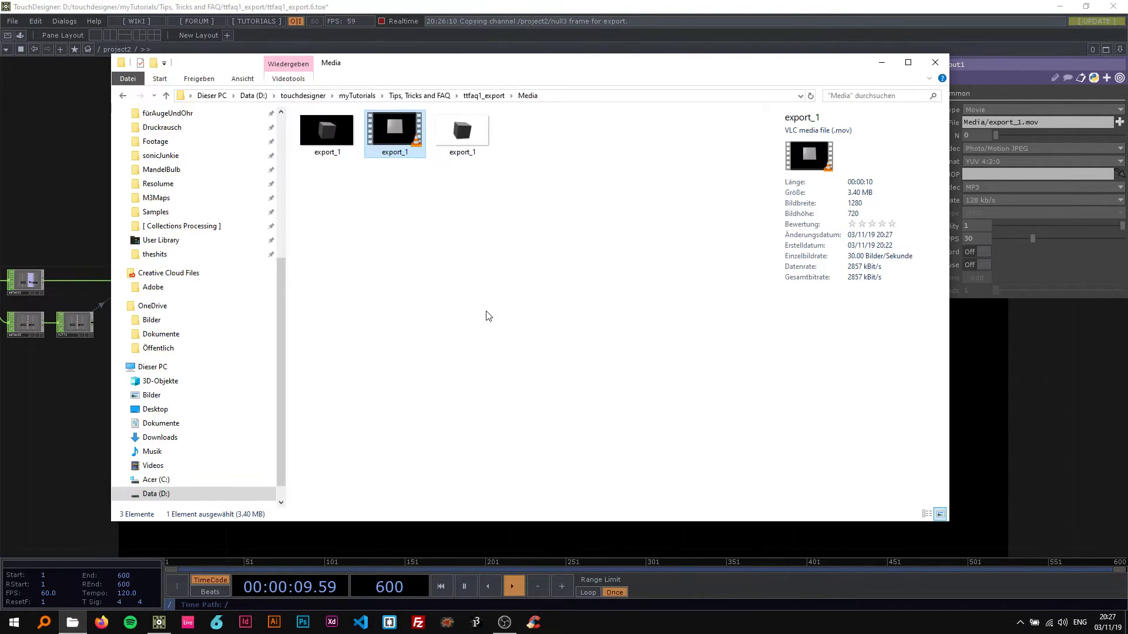
{"action": "double_click", "coordinate": [409, 141]}
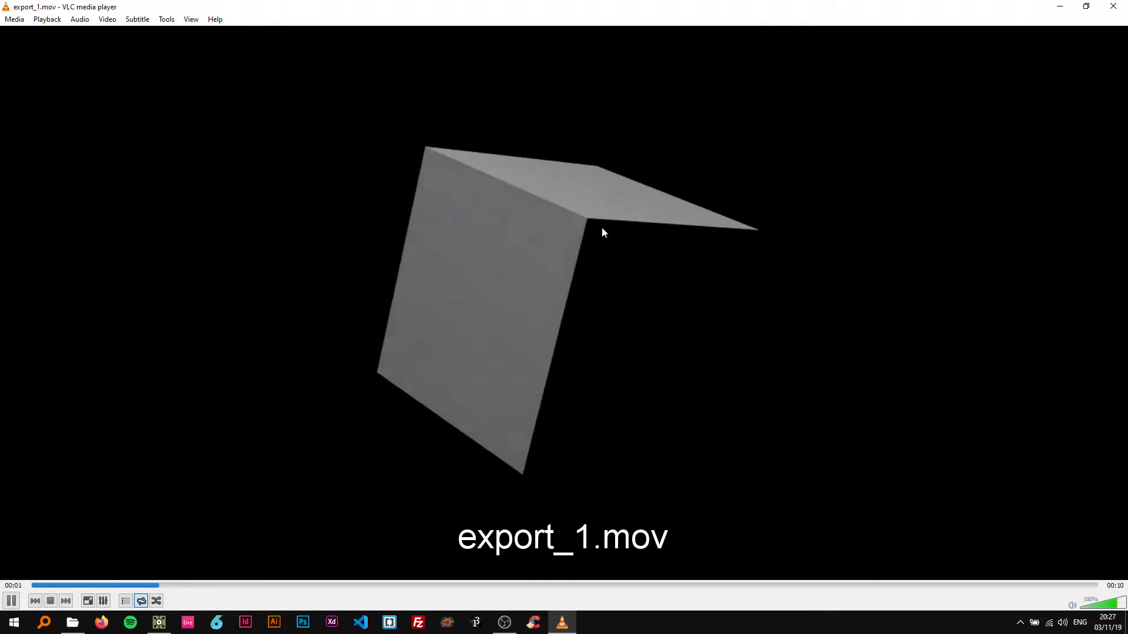
{"action": "left_click", "coordinate": [1016, 584]}
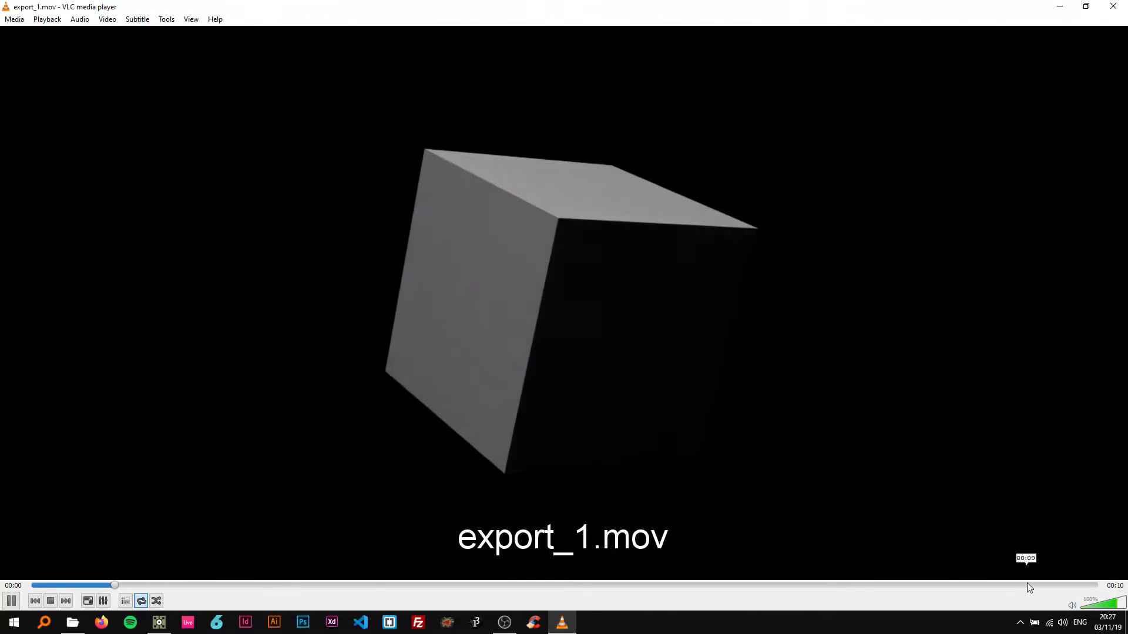
{"action": "left_click", "coordinate": [1023, 584]}
{"action": "left_click", "coordinate": [1016, 585]}
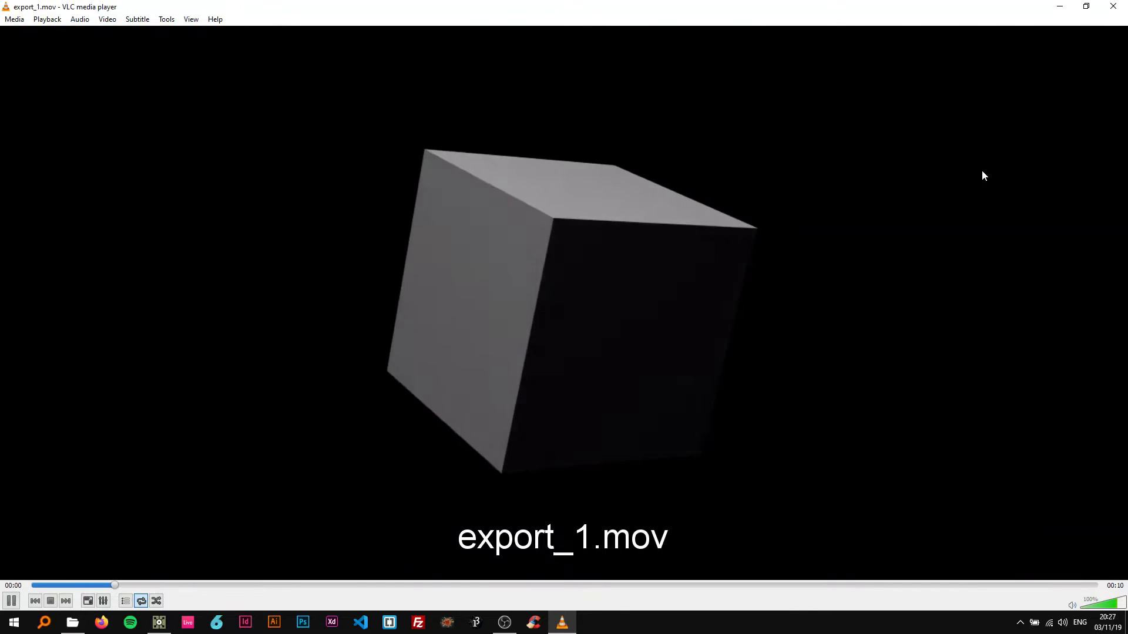
{"action": "left_click", "coordinate": [1113, 6]}
{"action": "left_click", "coordinate": [882, 63]}
{"action": "scroll", "coordinate": [518, 237], "scroll_direction": "down", "scroll_amount": 3}
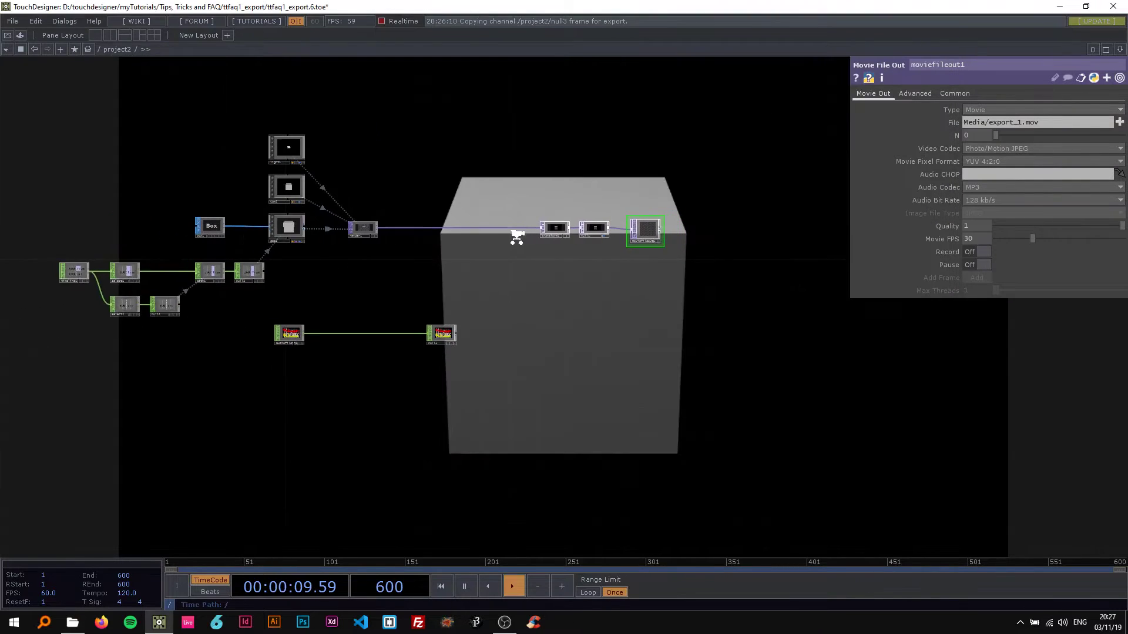
{"action": "scroll", "coordinate": [464, 266], "scroll_direction": "up", "scroll_amount": 3}
{"action": "left_click_drag", "start_coordinate": [397, 265], "coordinate": [511, 265]}
{"action": "scroll", "coordinate": [376, 257], "scroll_direction": "up", "scroll_amount": 2}
{"action": "left_click_drag", "start_coordinate": [445, 245], "coordinate": [286, 339]}
{"action": "scroll", "coordinate": [332, 235], "scroll_direction": "down", "scroll_amount": 2}
{"action": "scroll", "coordinate": [248, 284], "scroll_direction": "up", "scroll_amount": 2}
{"action": "scroll", "coordinate": [205, 336], "scroll_direction": "down", "scroll_amount": 2}
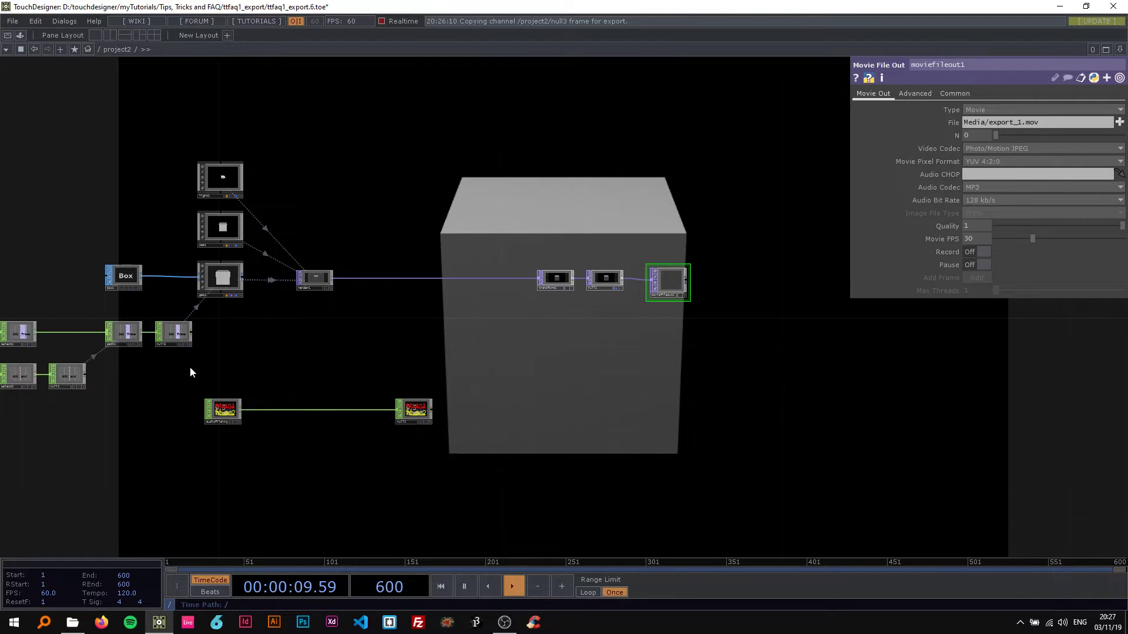
Step: Examine the File parameter of audiofilein1 and its full expression to see which audio source is loaded
{"action": "scroll", "coordinate": [221, 390], "scroll_direction": "up", "scroll_amount": 2}
{"action": "left_click", "coordinate": [232, 379]}
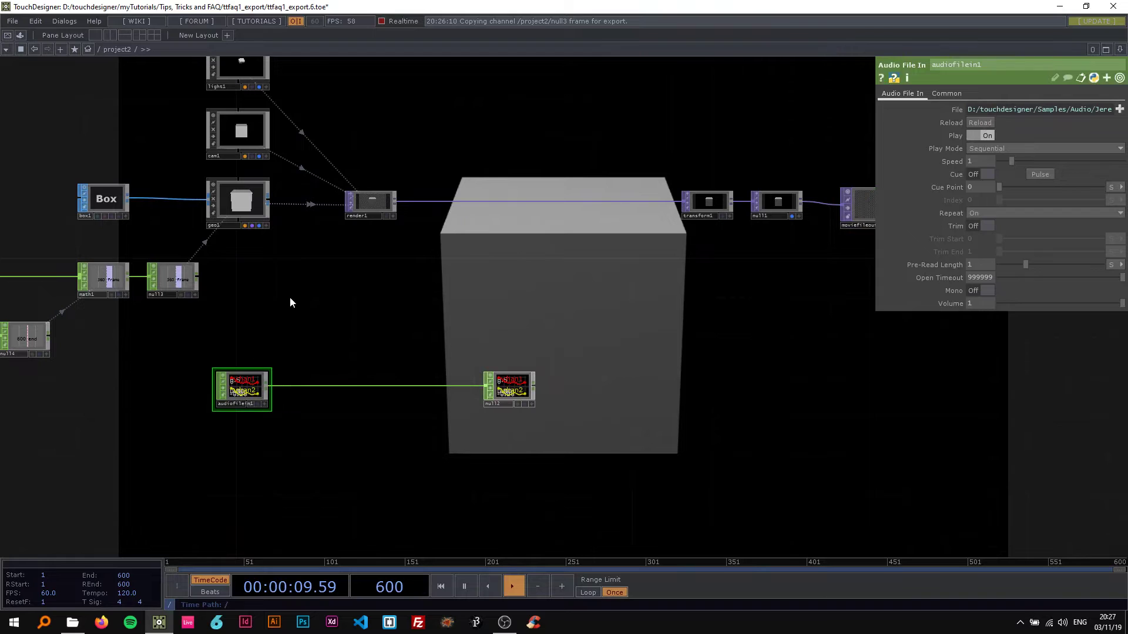
{"action": "scroll", "coordinate": [264, 329], "scroll_direction": "up", "scroll_amount": 3}
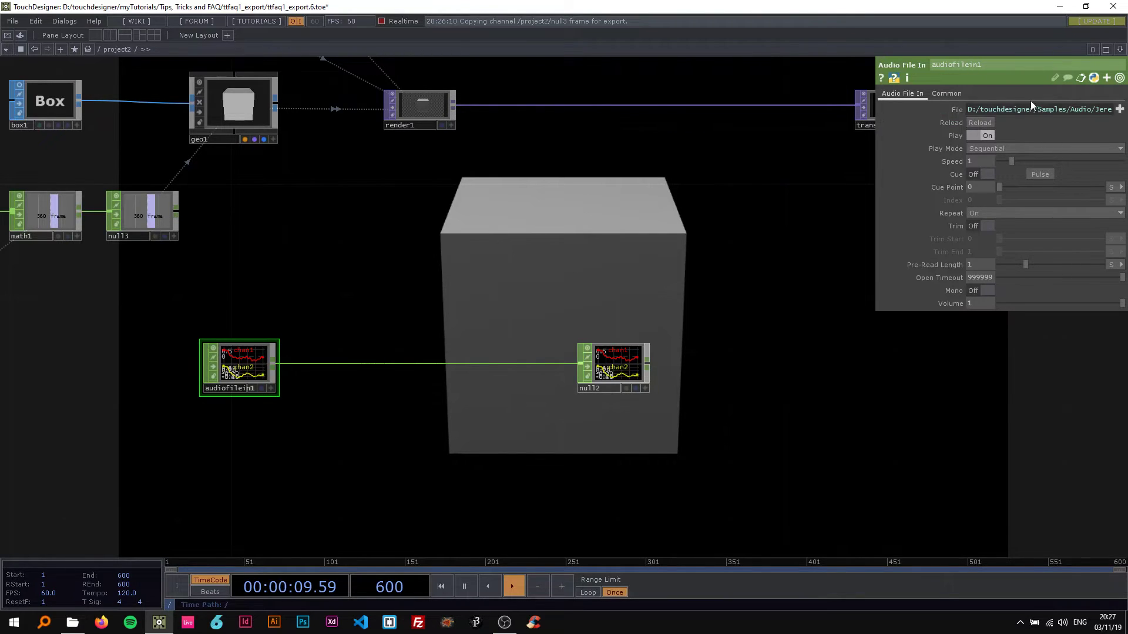
{"action": "left_click", "coordinate": [958, 110]}
{"action": "left_click", "coordinate": [659, 259]}
{"action": "left_click", "coordinate": [959, 110]}
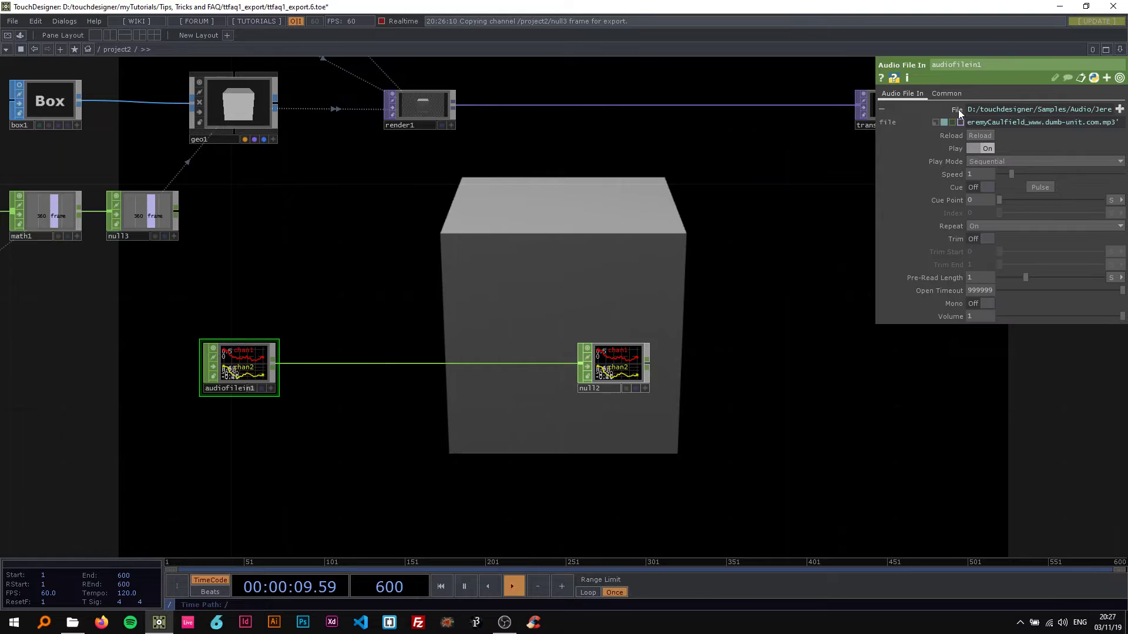
{"action": "left_click", "coordinate": [993, 121]}
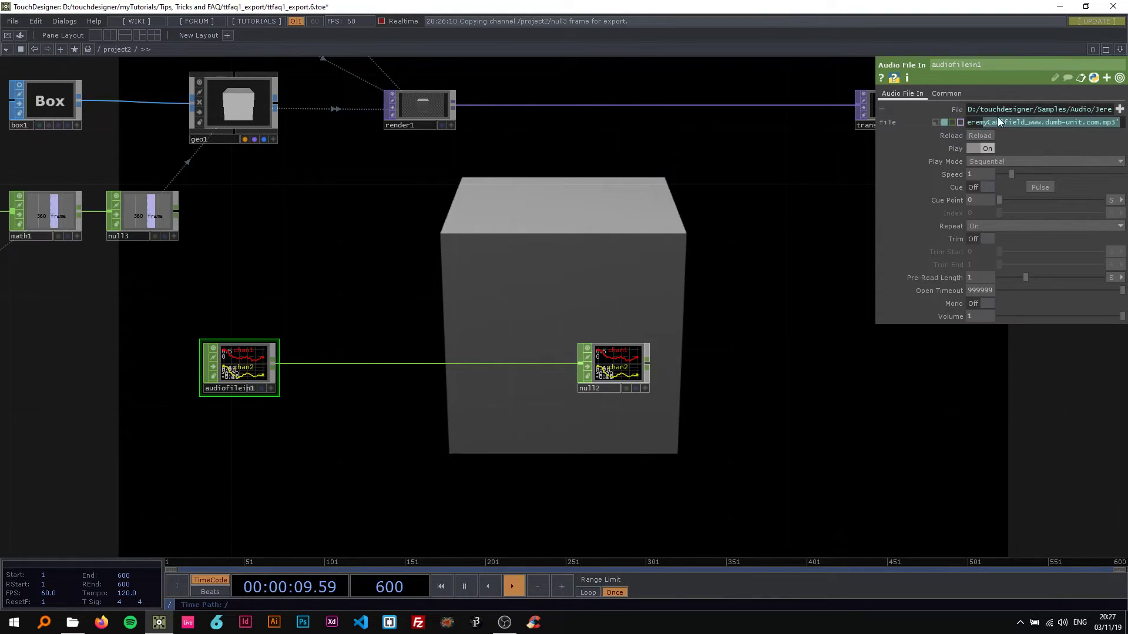
{"action": "left_click", "coordinate": [961, 109]}
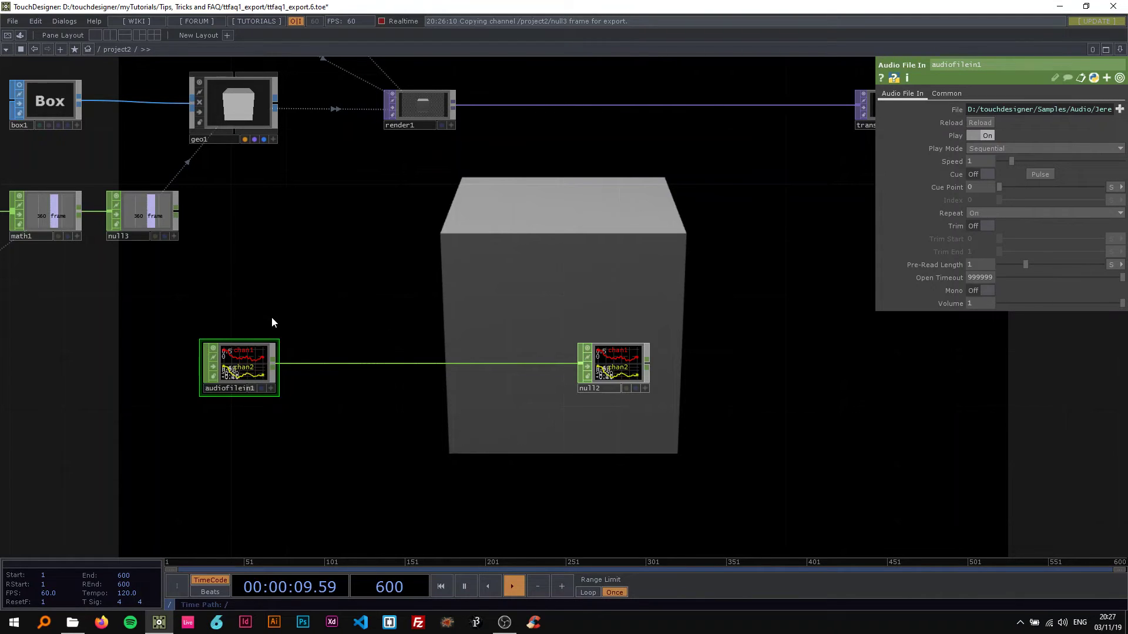
Step: Set the range limit to Loop, pause the playback, and assign null2 as the Audio CHOP of moviefileout1
{"action": "left_click_drag", "start_coordinate": [320, 309], "coordinate": [249, 309]}
{"action": "left_click_drag", "start_coordinate": [427, 304], "coordinate": [336, 291]}
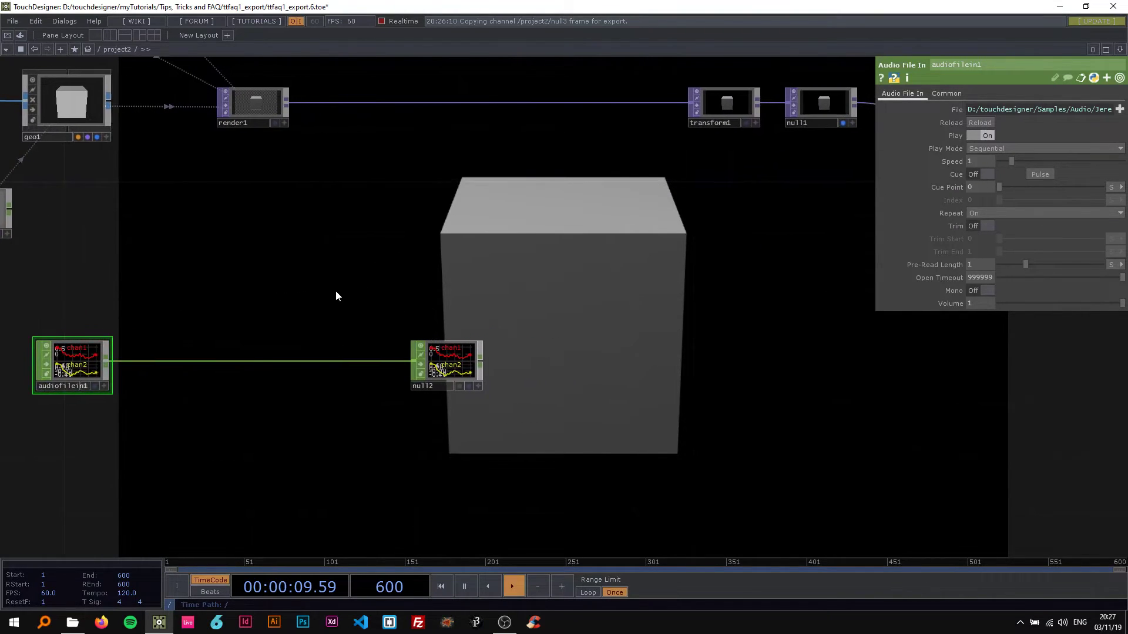
{"action": "scroll", "coordinate": [432, 273], "scroll_direction": "down", "scroll_amount": 3}
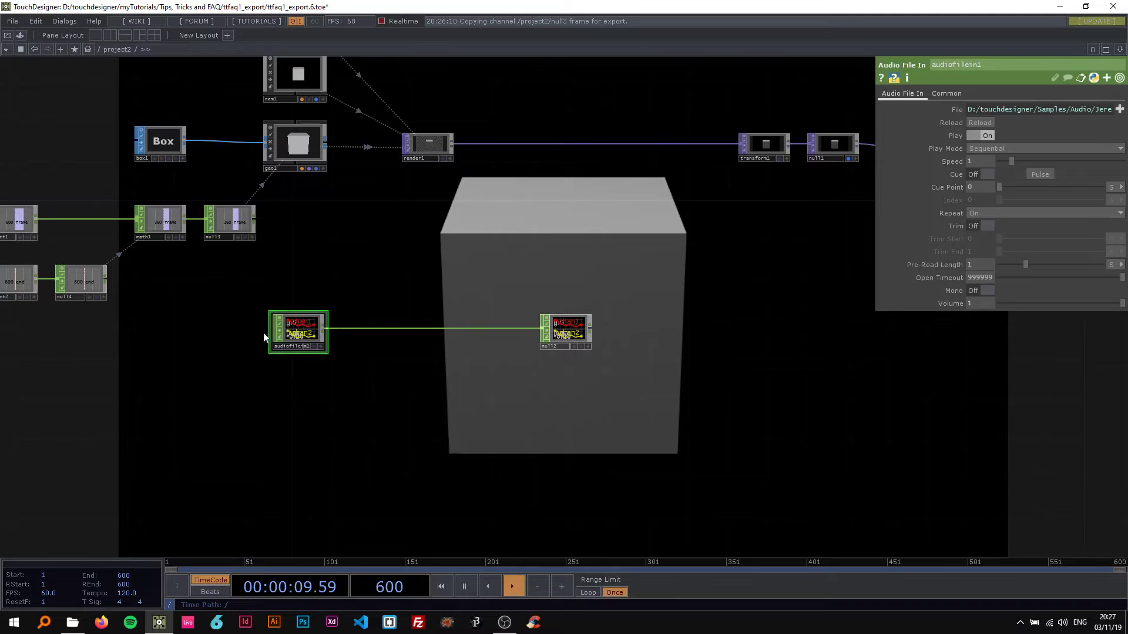
{"action": "left_click", "coordinate": [572, 332]}
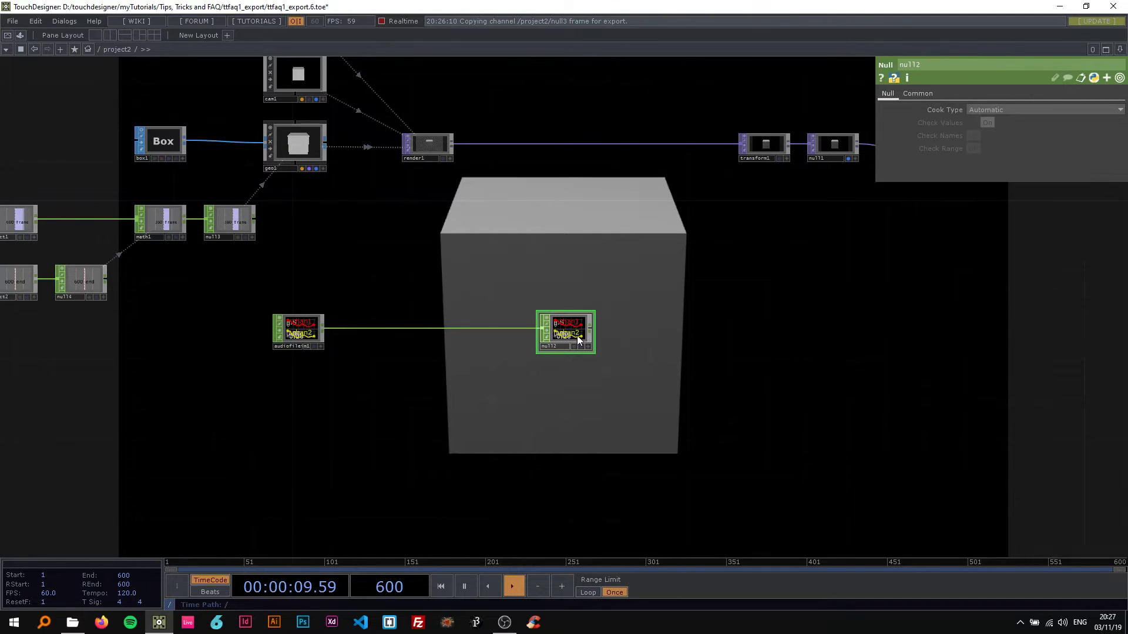
{"action": "left_click_drag", "start_coordinate": [655, 233], "coordinate": [347, 252]}
{"action": "left_click_drag", "start_coordinate": [427, 234], "coordinate": [480, 230]}
{"action": "left_click", "coordinate": [671, 159]}
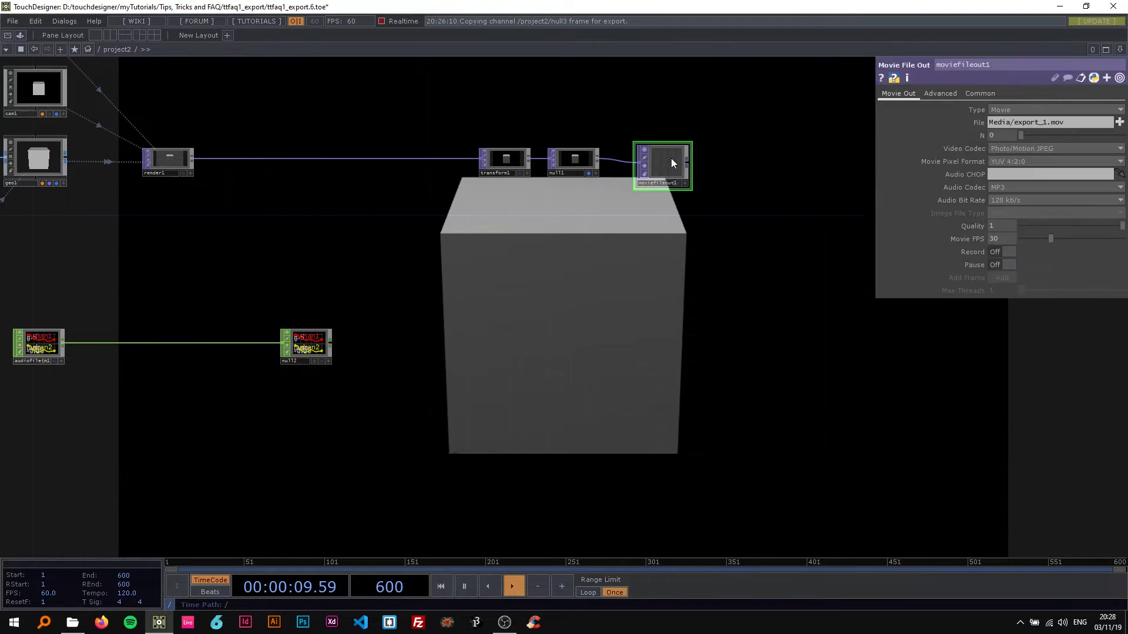
{"action": "left_click", "coordinate": [587, 592]}
{"action": "key", "text": "space"}
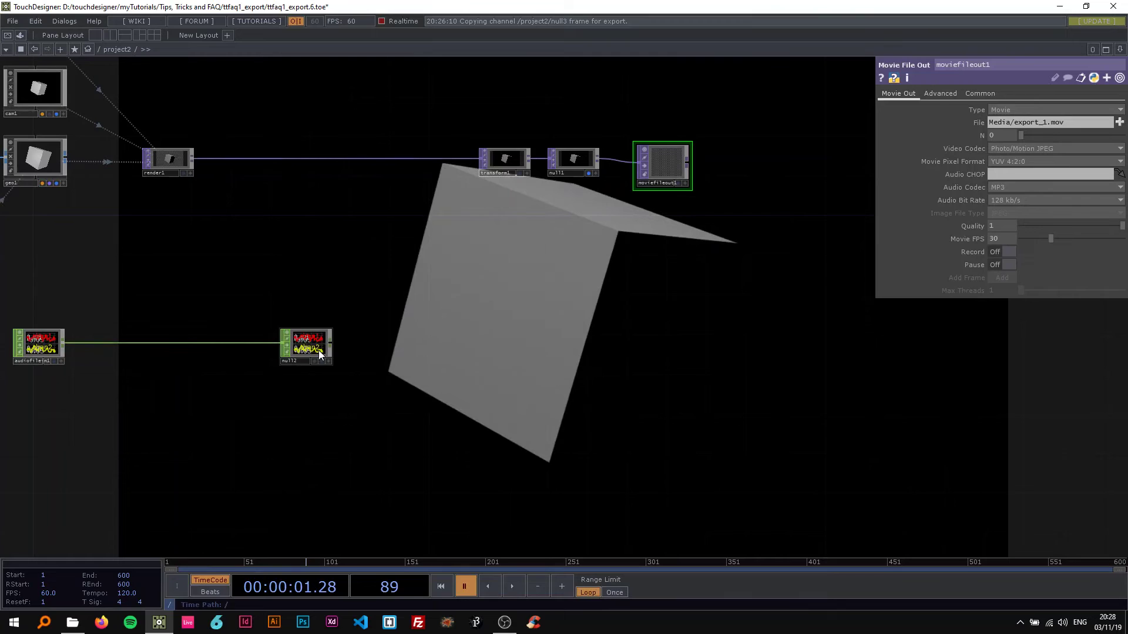
{"action": "left_click_drag", "start_coordinate": [302, 348], "coordinate": [1002, 175]}
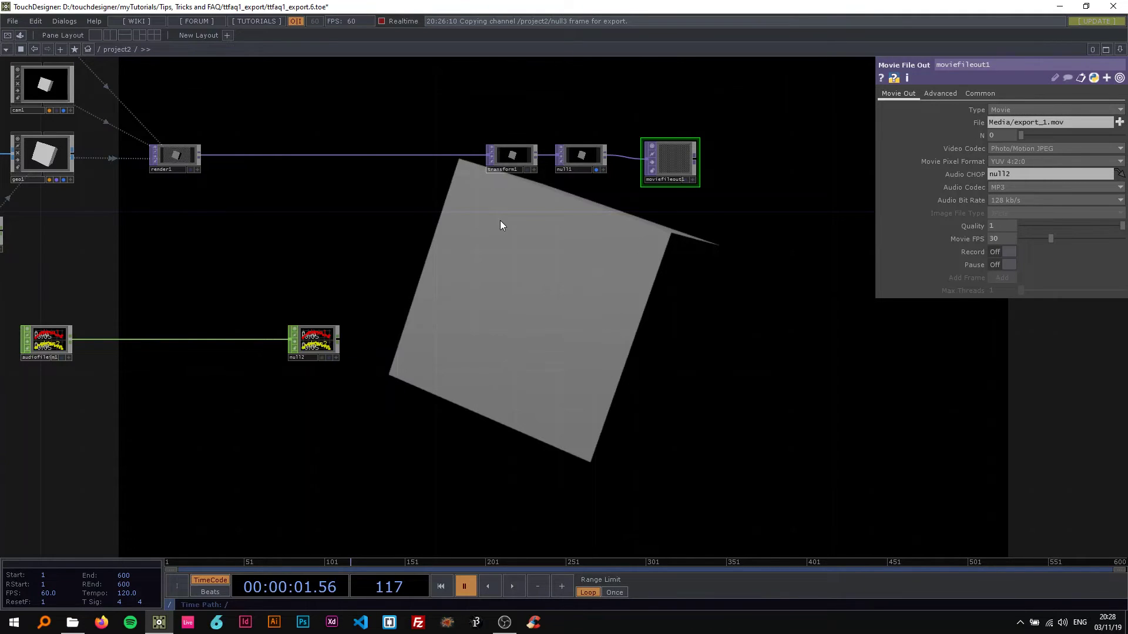
Step: Record a short movie with audio from moviefileout1 to Media/export_1.mov, stop recording, and pause the playback
{"action": "left_click_drag", "start_coordinate": [503, 243], "coordinate": [560, 207]}
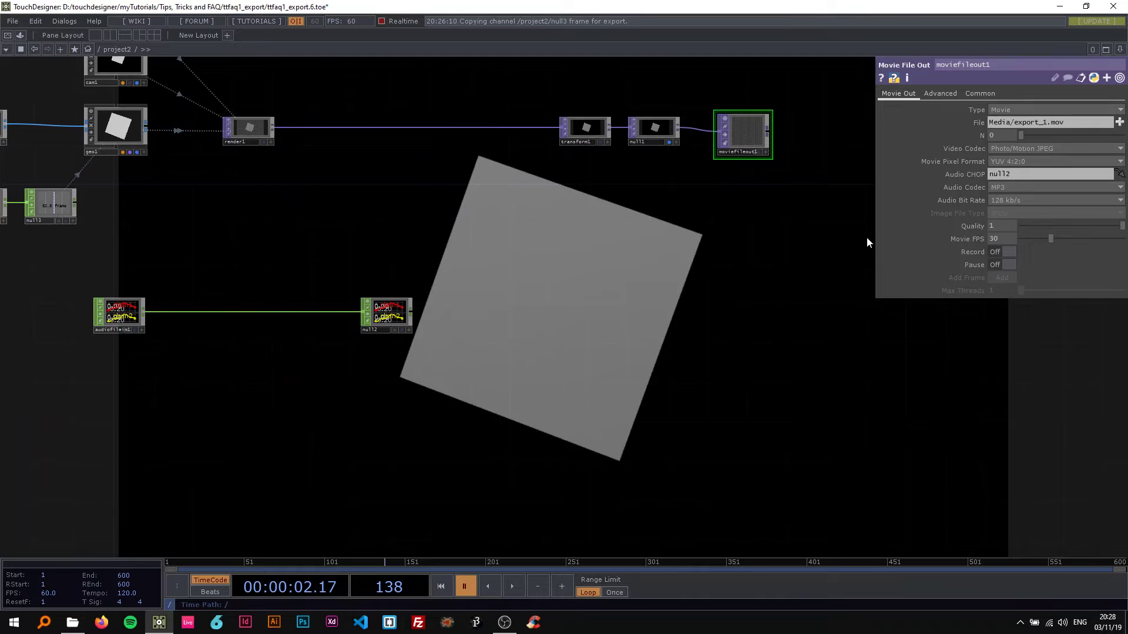
{"action": "left_click", "coordinate": [1005, 251]}
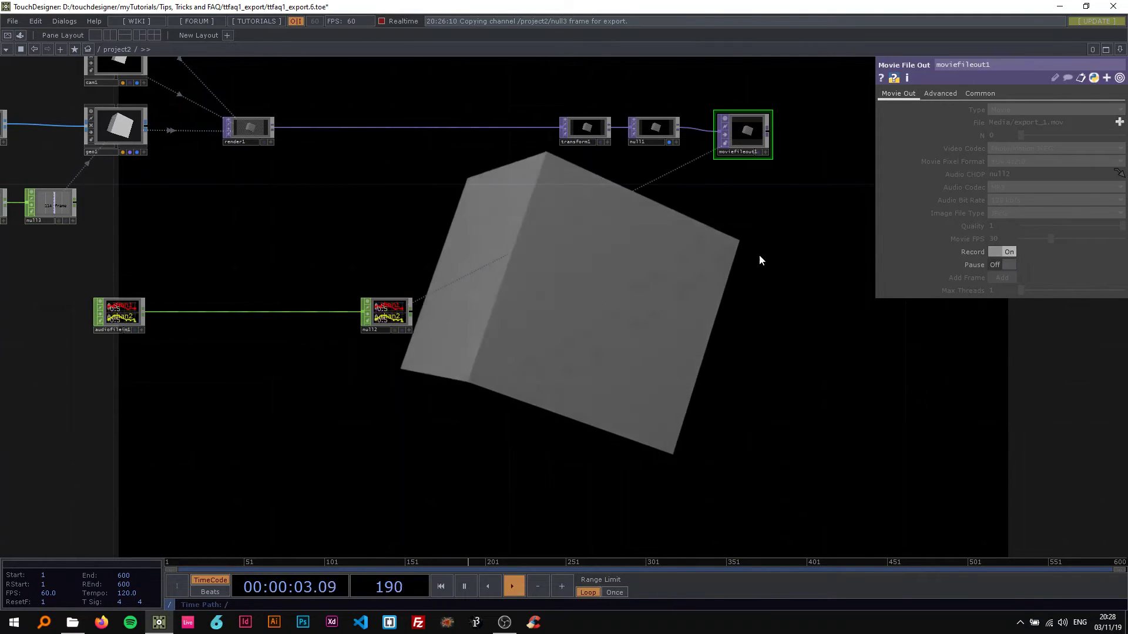
{"action": "left_click", "coordinate": [1006, 252]}
{"action": "key", "text": "space"}
Step: Play the newly recorded export_1.mov from the Media folder to check its picture and sound
{"action": "left_click", "coordinate": [73, 622]}
{"action": "left_click", "coordinate": [433, 233]}
{"action": "double_click", "coordinate": [412, 137]}
{"action": "double_click", "coordinate": [414, 139]}
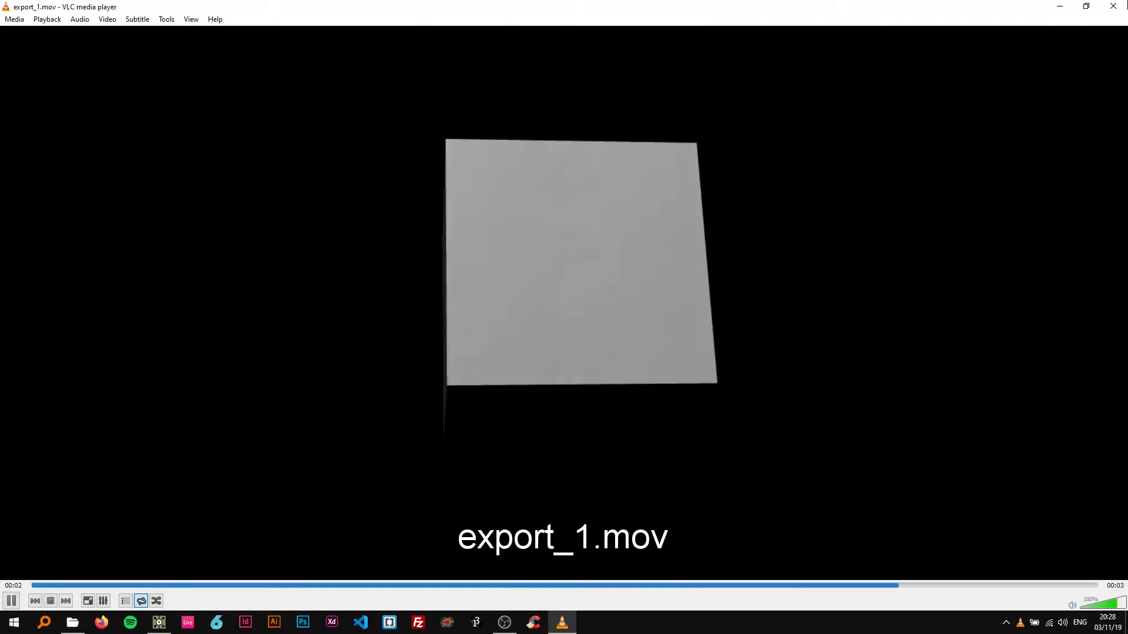
Step: Close the movie player and the Media folder window, and return to the project network in TouchDesigner
{"action": "left_click", "coordinate": [1113, 7]}
{"action": "left_click", "coordinate": [881, 62]}
{"action": "left_click_drag", "start_coordinate": [340, 279], "coordinate": [466, 300]}
{"action": "scroll", "coordinate": [466, 300], "scroll_direction": "down", "scroll_amount": 2}
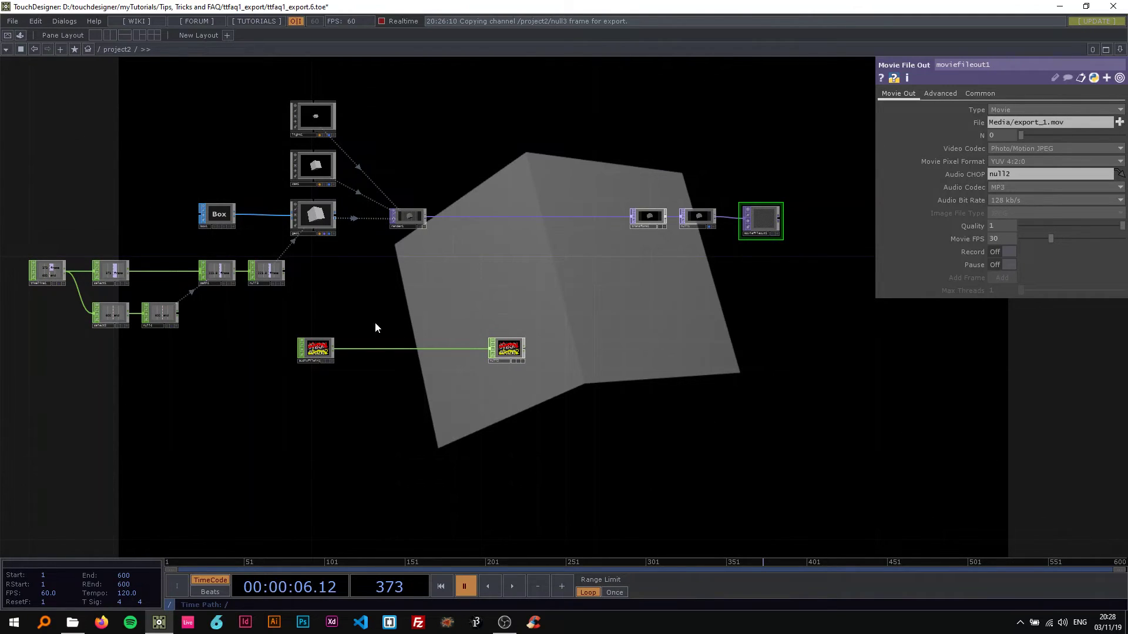
Step: Select audiofilein1, set the range limit to Once, and return the timeline to frame 1
{"action": "left_click_drag", "start_coordinate": [350, 302], "coordinate": [317, 302]}
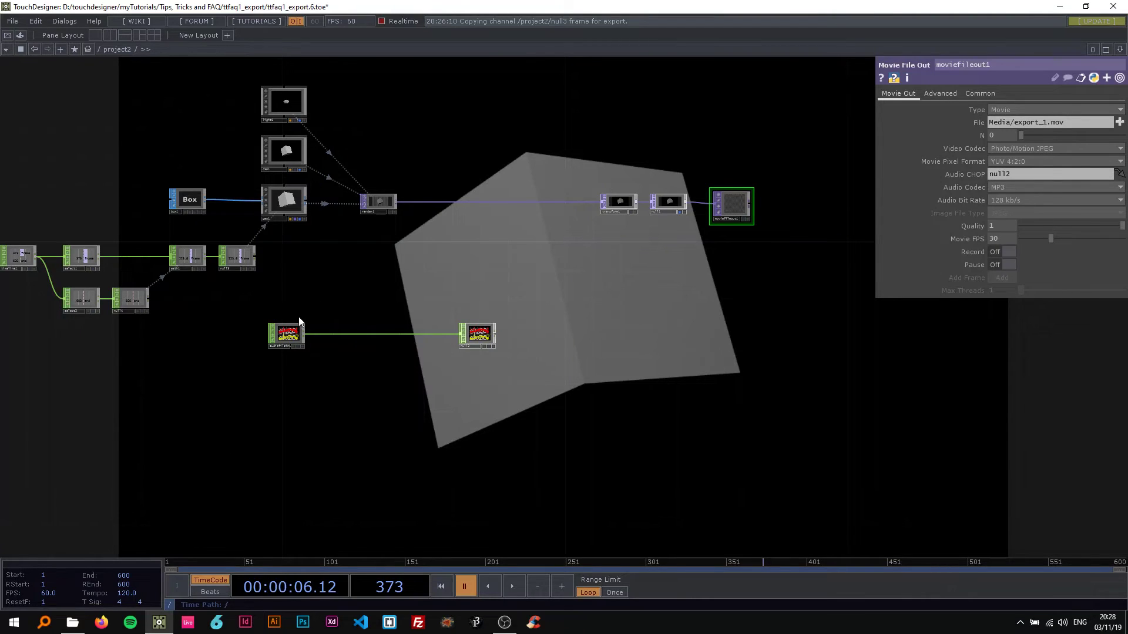
{"action": "scroll", "coordinate": [292, 329], "scroll_direction": "up", "scroll_amount": 2}
{"action": "left_click", "coordinate": [289, 345]}
{"action": "scroll", "coordinate": [289, 345], "scroll_direction": "down", "scroll_amount": 1}
{"action": "left_click_drag", "start_coordinate": [331, 300], "coordinate": [287, 309]}
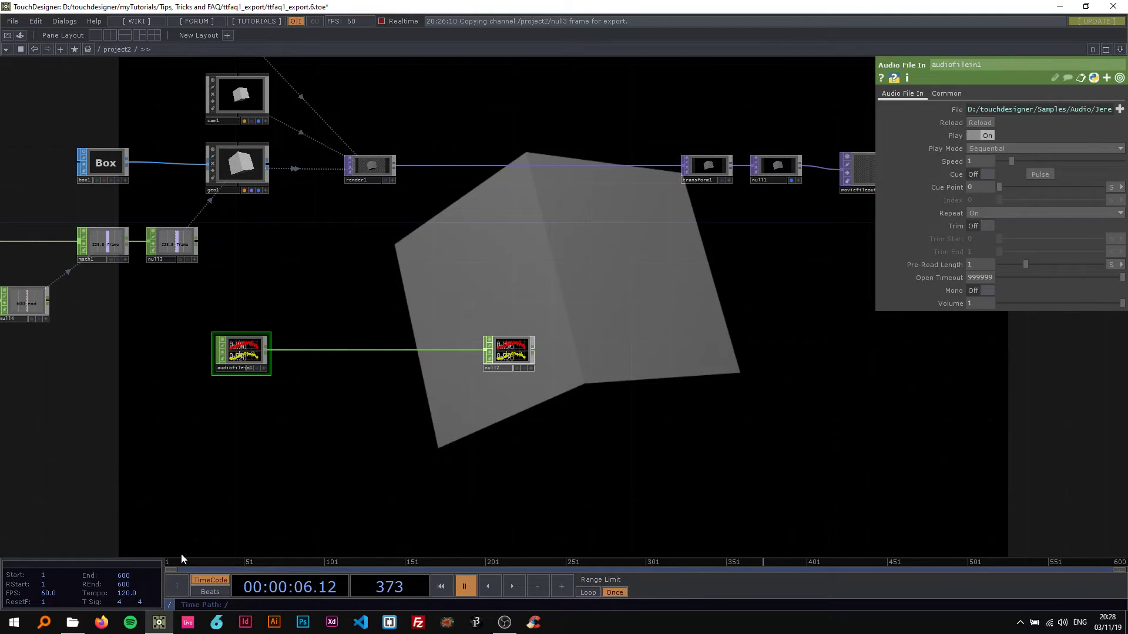
{"action": "left_click_drag", "start_coordinate": [176, 560], "coordinate": [136, 562]}
{"action": "left_click_drag", "start_coordinate": [268, 456], "coordinate": [222, 464]}
{"action": "left_click_drag", "start_coordinate": [295, 408], "coordinate": [381, 391]}
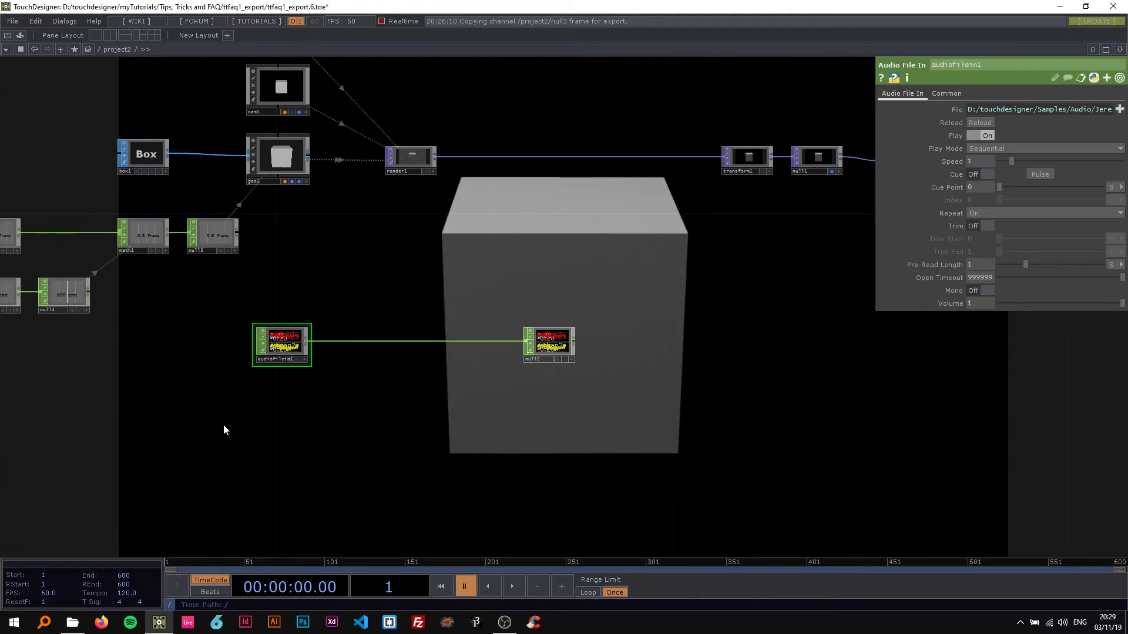
Step: Set the timeline's End to 70000 frames to make room for the audio from audiofilein1
{"action": "scroll", "coordinate": [227, 435], "scroll_direction": "up", "scroll_amount": 3}
{"action": "left_click_drag", "start_coordinate": [234, 429], "coordinate": [221, 456]}
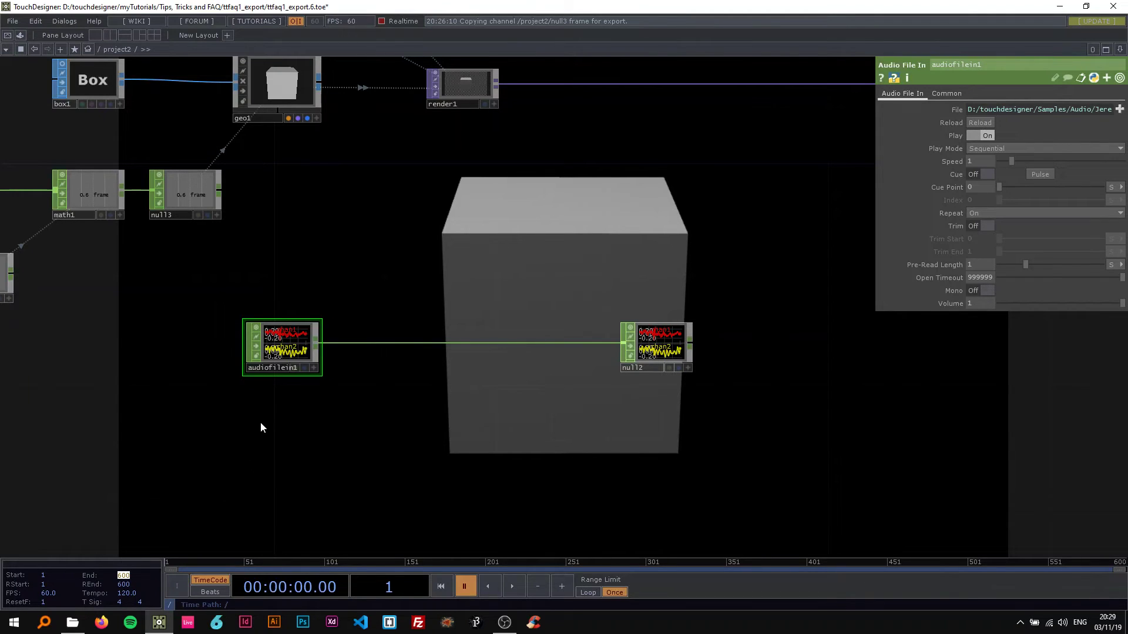
{"action": "left_click", "coordinate": [289, 345]}
{"action": "scroll", "coordinate": [296, 352], "scroll_direction": "up", "scroll_amount": 2}
{"action": "scroll", "coordinate": [290, 346], "scroll_direction": "down", "scroll_amount": 2}
{"action": "scroll", "coordinate": [283, 340], "scroll_direction": "up", "scroll_amount": 2}
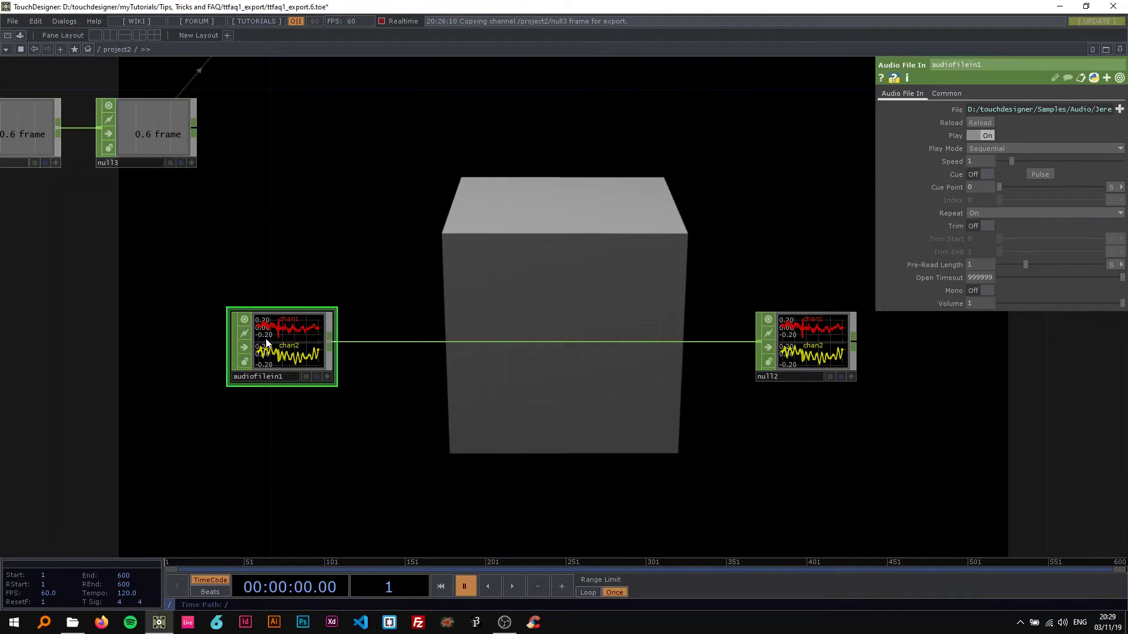
{"action": "left_click_drag", "start_coordinate": [391, 287], "coordinate": [424, 264]}
{"action": "left_click_drag", "start_coordinate": [131, 577], "coordinate": [92, 578]}
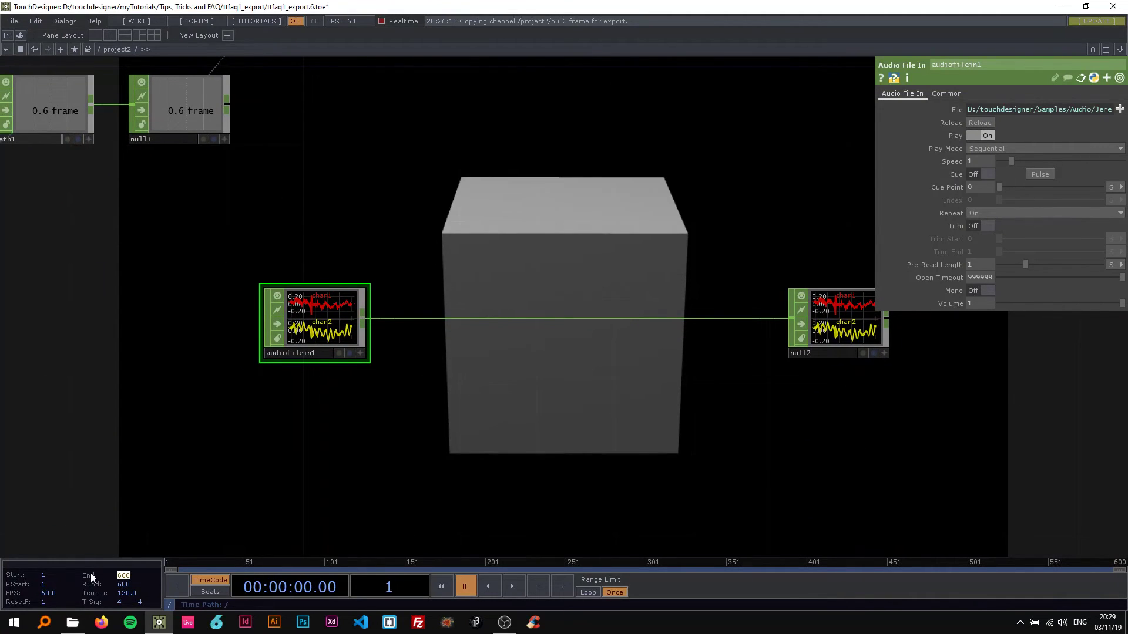
{"action": "type", "text": "70000"}
{"action": "key", "text": "Return"}
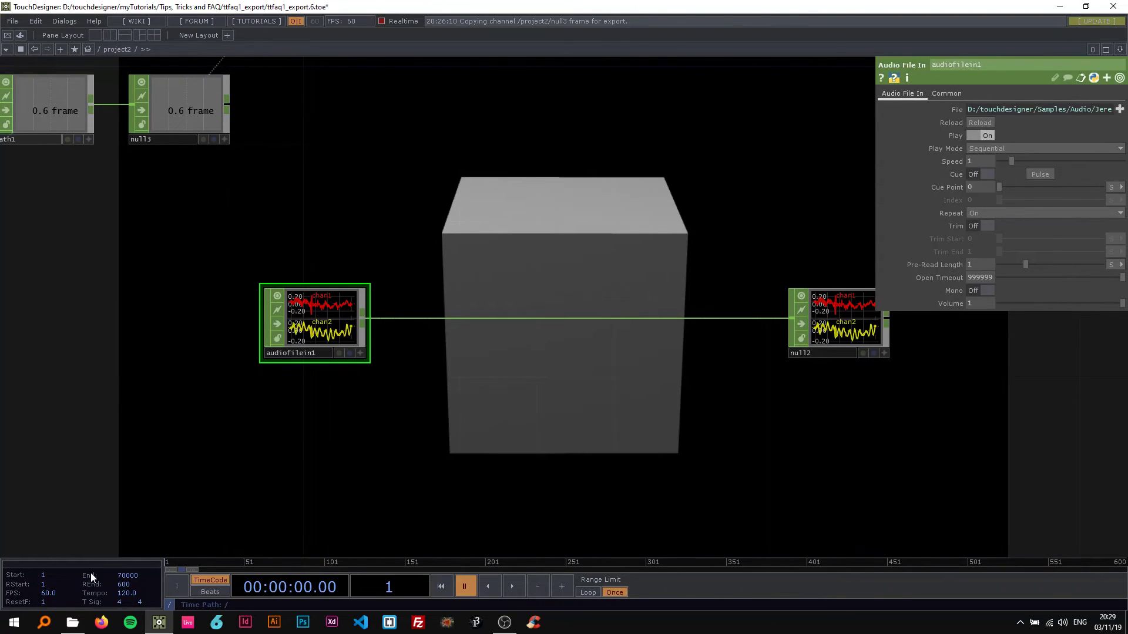
{"action": "left_click_drag", "start_coordinate": [186, 392], "coordinate": [147, 402]}
{"action": "right_click", "coordinate": [177, 253]}
{"action": "left_click", "coordinate": [168, 251]}
{"action": "right_click", "coordinate": [211, 257]}
{"action": "left_click", "coordinate": [174, 247]}
{"action": "right_click", "coordinate": [189, 255]}
{"action": "left_click", "coordinate": [141, 245]}
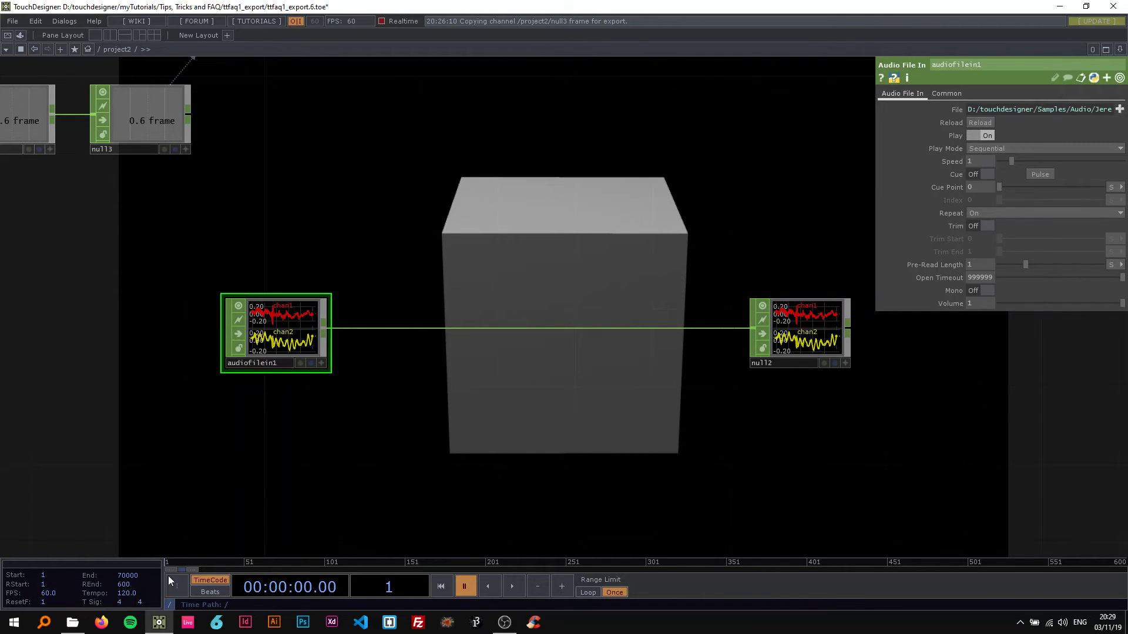
Step: Set the timeline's range end (REnd) to 70000 and scrub the playhead to the end of the timeline
{"action": "scroll", "coordinate": [391, 336], "scroll_direction": "down", "scroll_amount": 3}
{"action": "scroll", "coordinate": [399, 284], "scroll_direction": "up", "scroll_amount": 2}
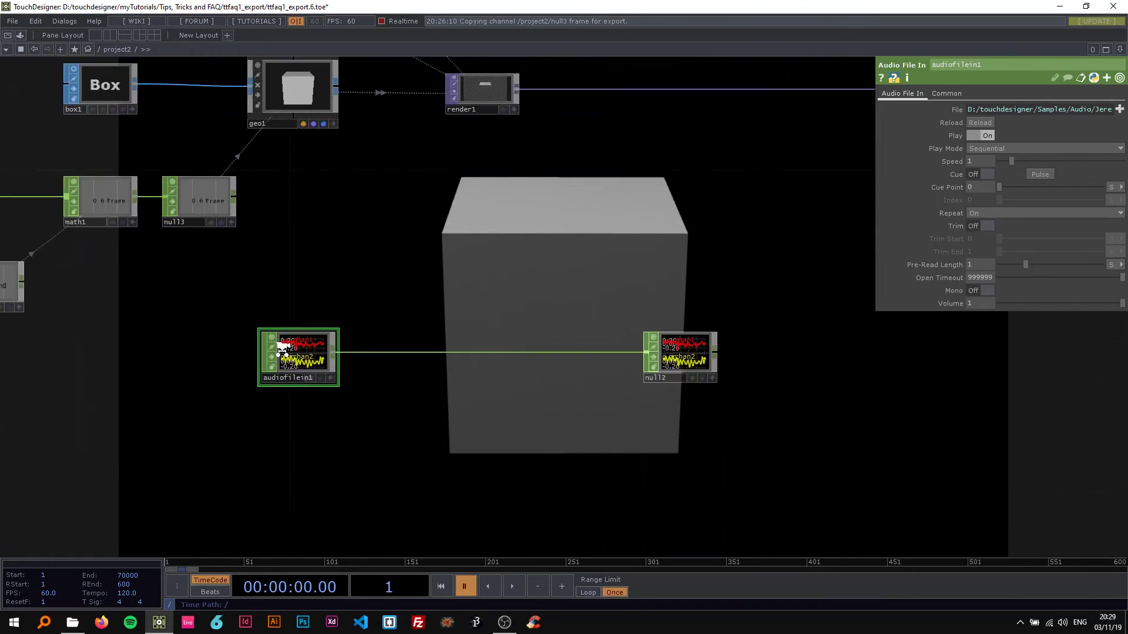
{"action": "scroll", "coordinate": [382, 320], "scroll_direction": "down", "scroll_amount": 3}
{"action": "scroll", "coordinate": [509, 313], "scroll_direction": "up", "scroll_amount": 2}
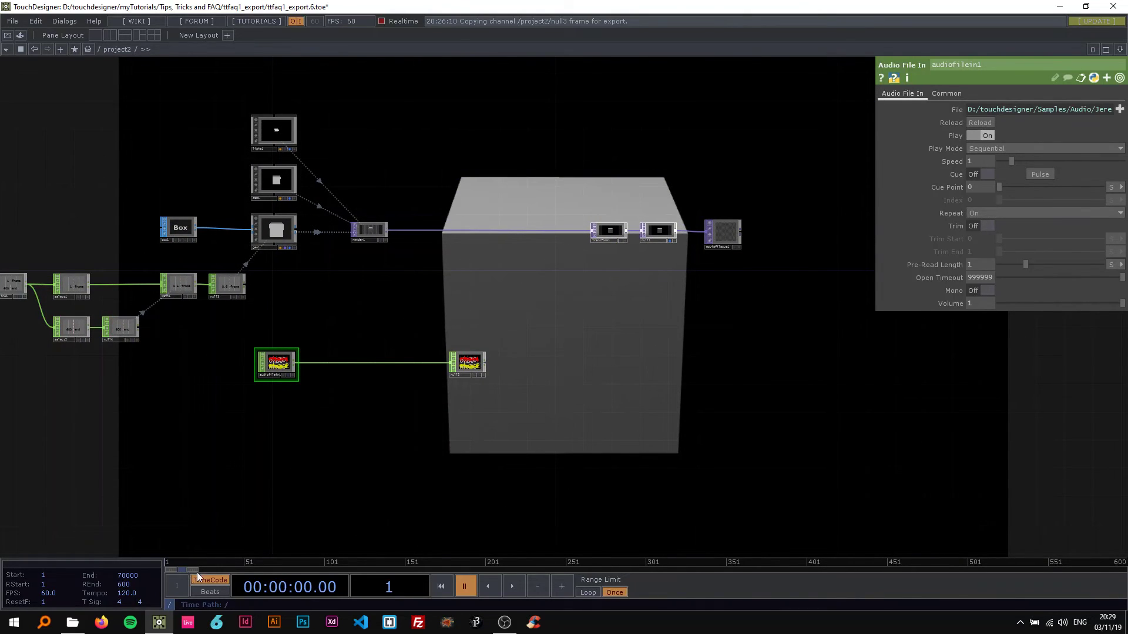
{"action": "key", "text": "Return"}
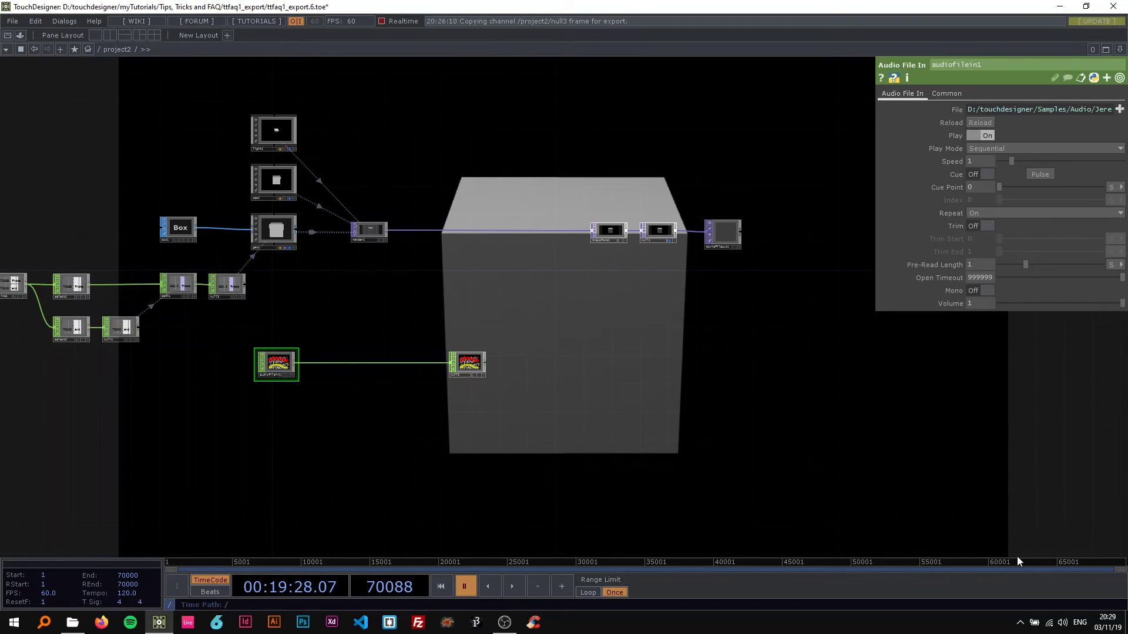
Step: Add an Info CHOP connected to the output of audiofilein1 and place it above the audio wire
{"action": "scroll", "coordinate": [162, 555], "scroll_direction": "up", "scroll_amount": 2}
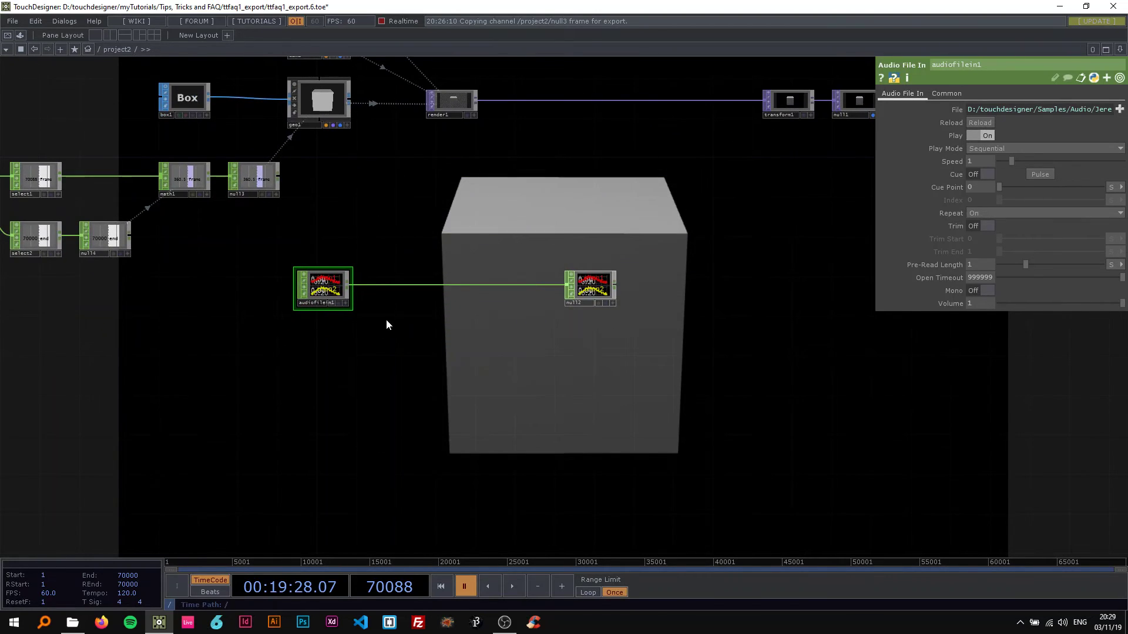
{"action": "scroll", "coordinate": [390, 267], "scroll_direction": "up", "scroll_amount": 2}
{"action": "left_click_drag", "start_coordinate": [375, 262], "coordinate": [282, 313]}
{"action": "scroll", "coordinate": [236, 338], "scroll_direction": "up", "scroll_amount": 1}
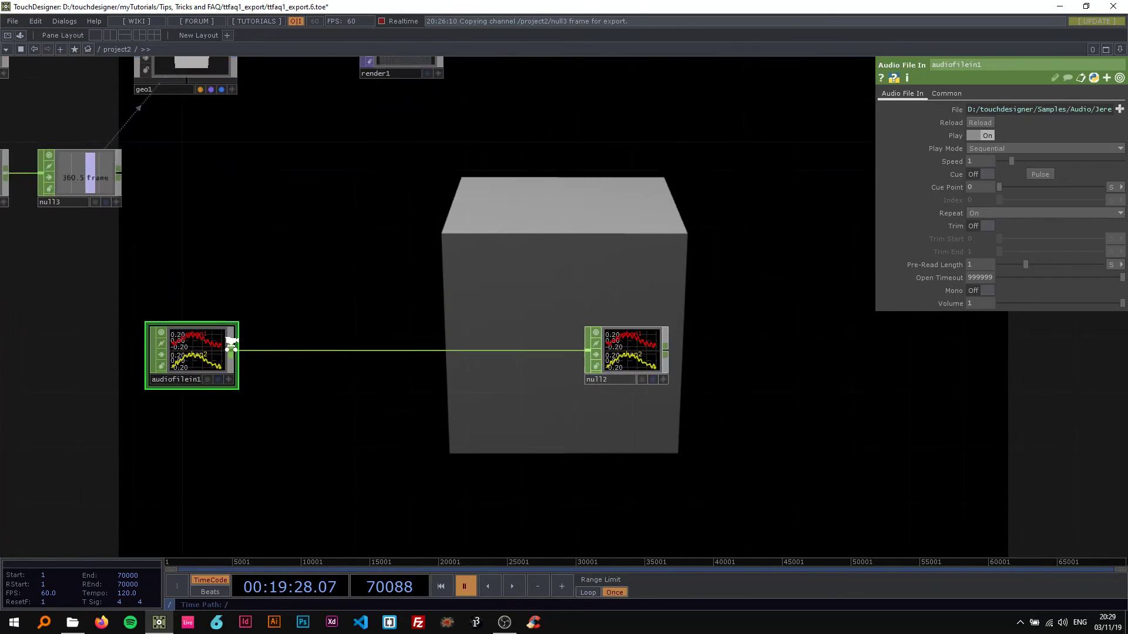
{"action": "scroll", "coordinate": [231, 347], "scroll_direction": "up", "scroll_amount": 2}
{"action": "right_click", "coordinate": [231, 351]}
{"action": "type", "text": "in"}
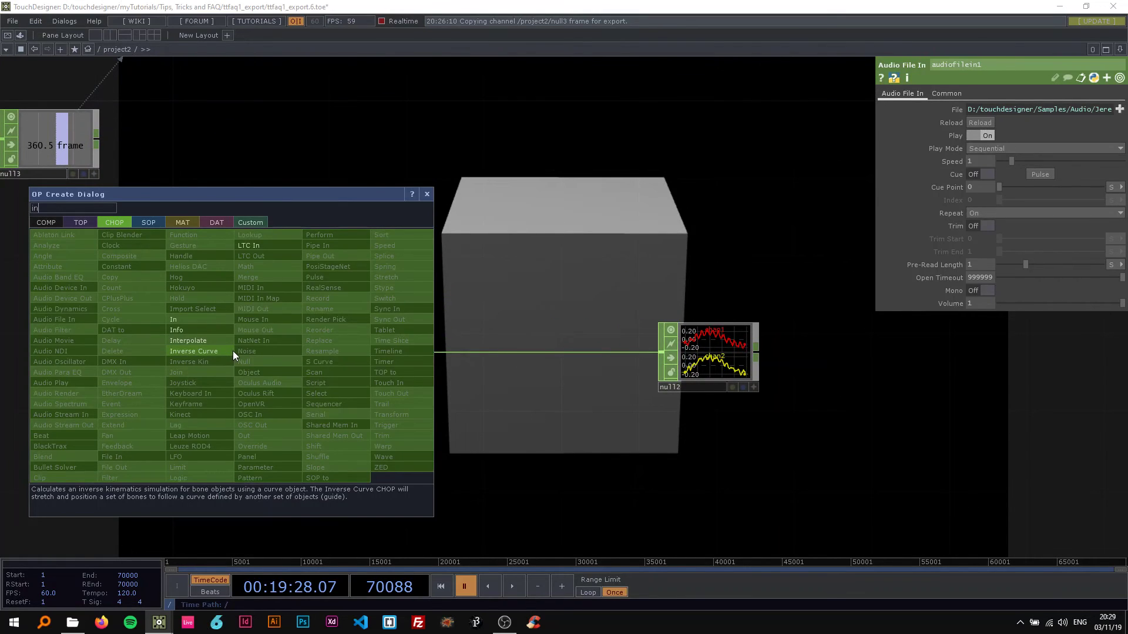
{"action": "left_click", "coordinate": [198, 328]}
{"action": "left_click", "coordinate": [333, 266]}
Step: Examine the audio file length in samples and frames in the Info CHOP, and delete that operator
{"action": "scroll", "coordinate": [332, 268], "scroll_direction": "up", "scroll_amount": 3}
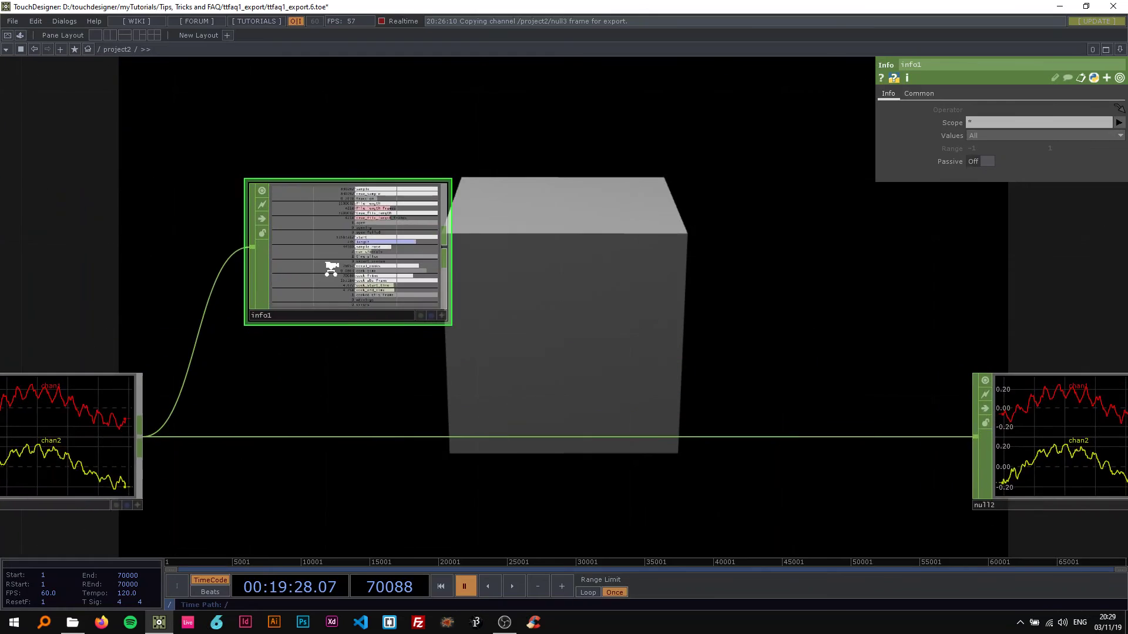
{"action": "scroll", "coordinate": [330, 269], "scroll_direction": "up", "scroll_amount": 5}
{"action": "scroll", "coordinate": [362, 245], "scroll_direction": "down", "scroll_amount": 3}
{"action": "left_click_drag", "start_coordinate": [660, 253], "coordinate": [679, 305]}
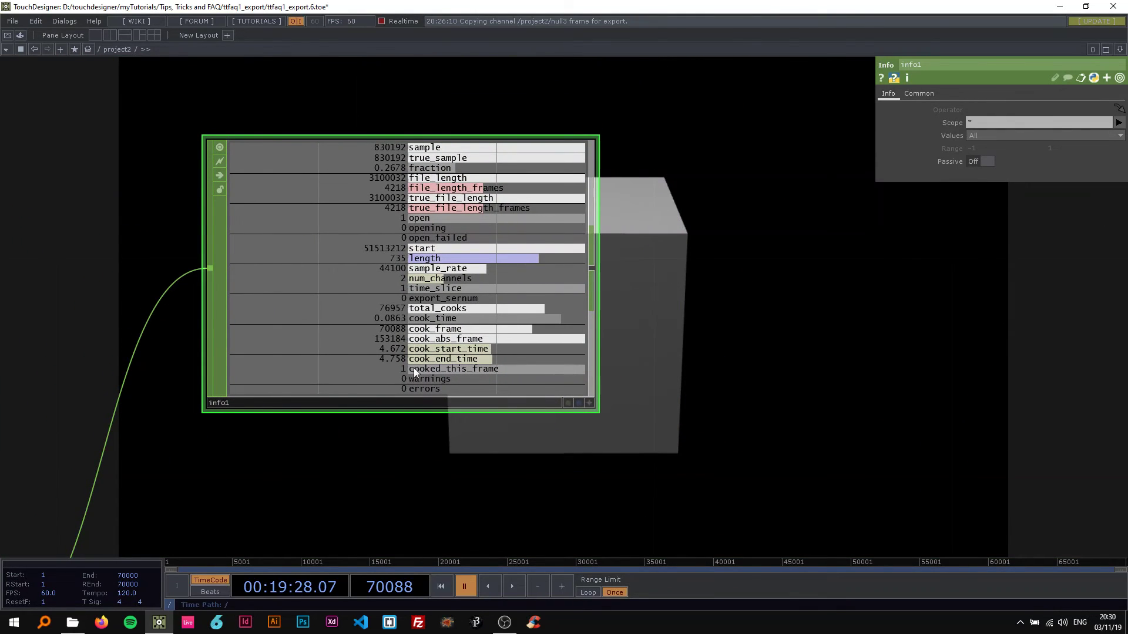
{"action": "scroll", "coordinate": [385, 241], "scroll_direction": "down", "scroll_amount": 5}
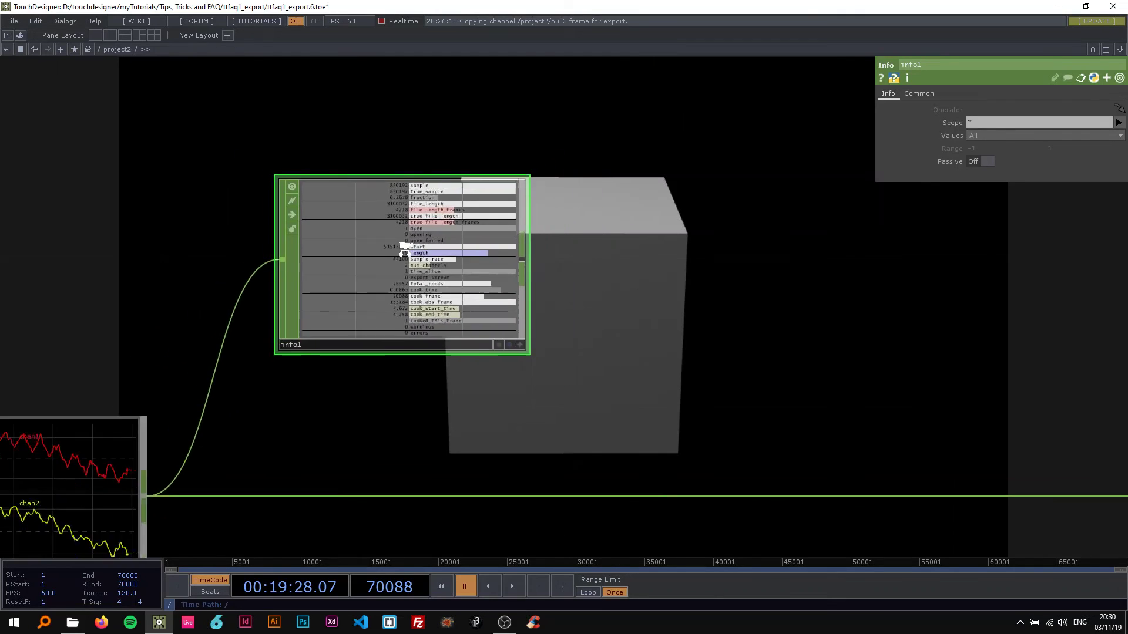
{"action": "key", "text": "Delete"}
{"action": "scroll", "coordinate": [404, 247], "scroll_direction": "down", "scroll_amount": 5}
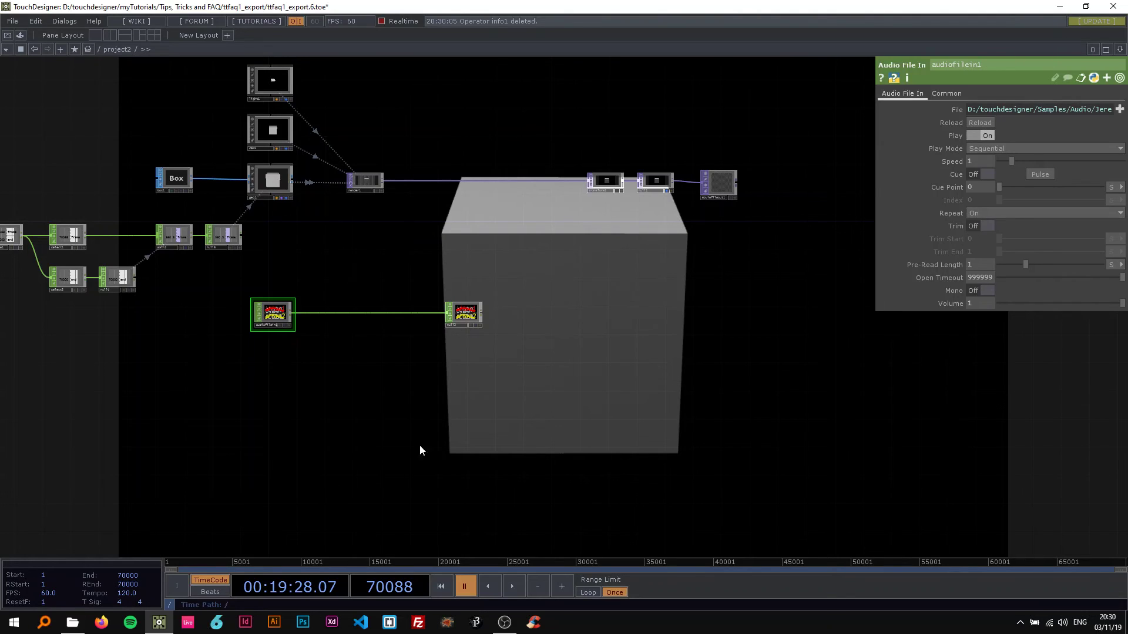
Step: Return the timeline to frame 1 and select moviefileout1 to show its recording parameters
{"action": "left_click", "coordinate": [158, 563]}
{"action": "scroll", "coordinate": [272, 272], "scroll_direction": "up", "scroll_amount": 5}
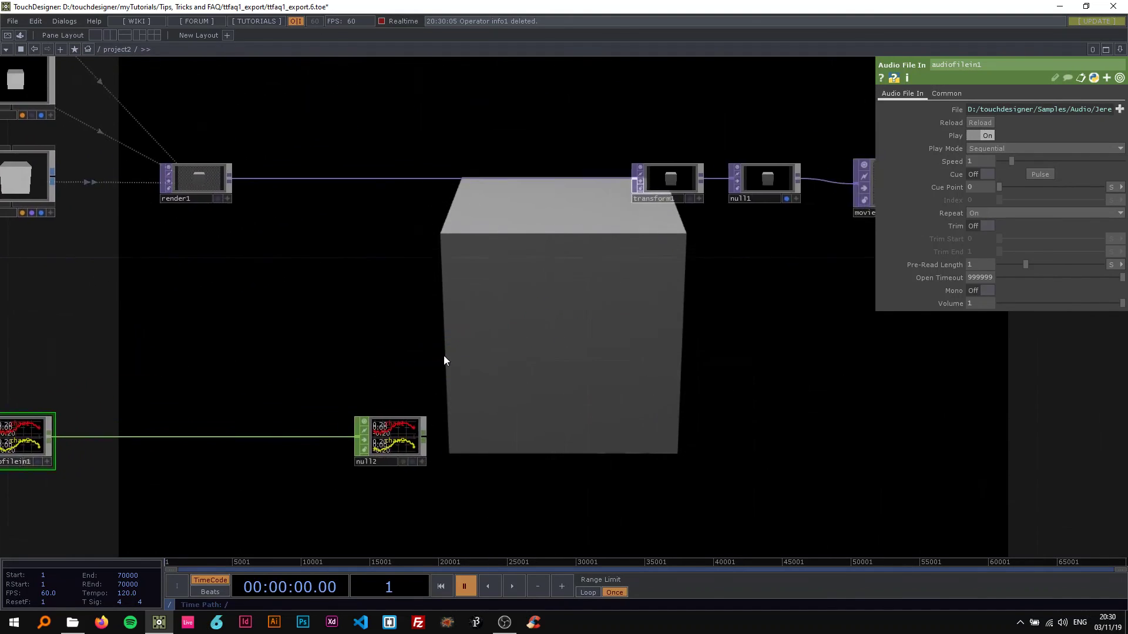
{"action": "scroll", "coordinate": [405, 361], "scroll_direction": "down", "scroll_amount": 4}
{"action": "left_click", "coordinate": [688, 273]}
{"action": "left_click_drag", "start_coordinate": [559, 322], "coordinate": [616, 298]}
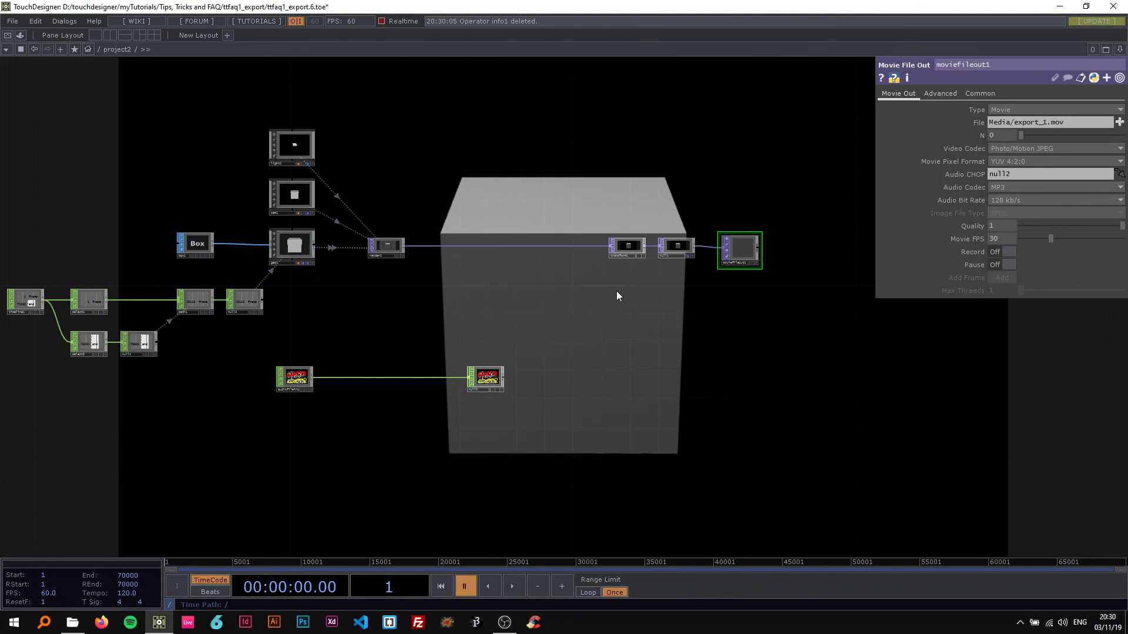
{"action": "scroll", "coordinate": [620, 292], "scroll_direction": "up", "scroll_amount": 3}
{"action": "scroll", "coordinate": [618, 295], "scroll_direction": "down", "scroll_amount": 5}
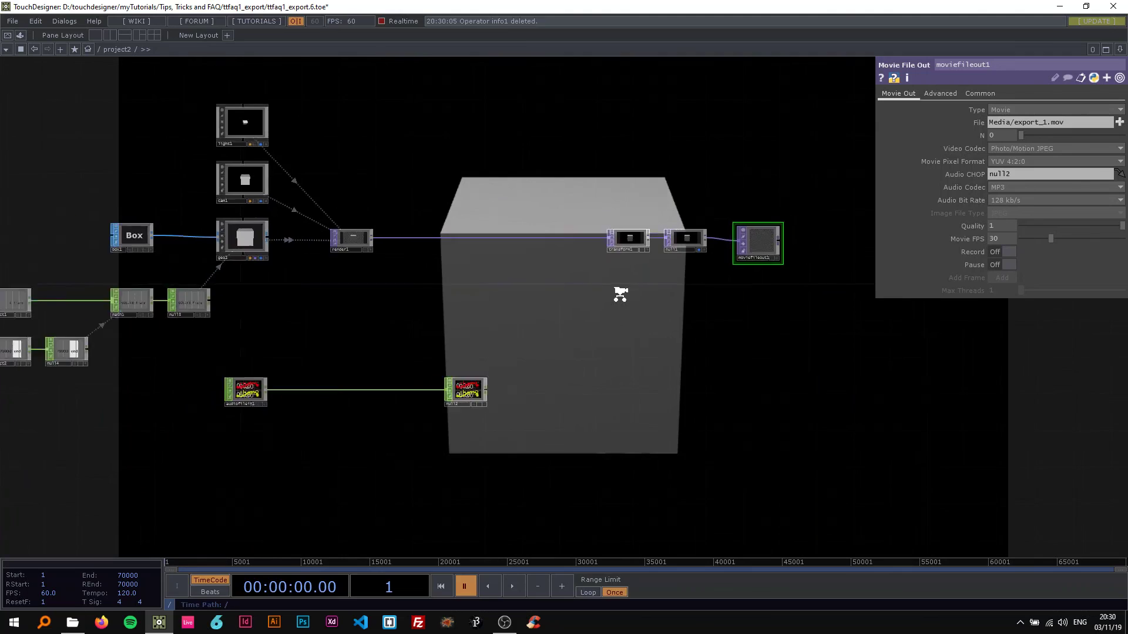
{"action": "scroll", "coordinate": [371, 293], "scroll_direction": "up", "scroll_amount": 2}
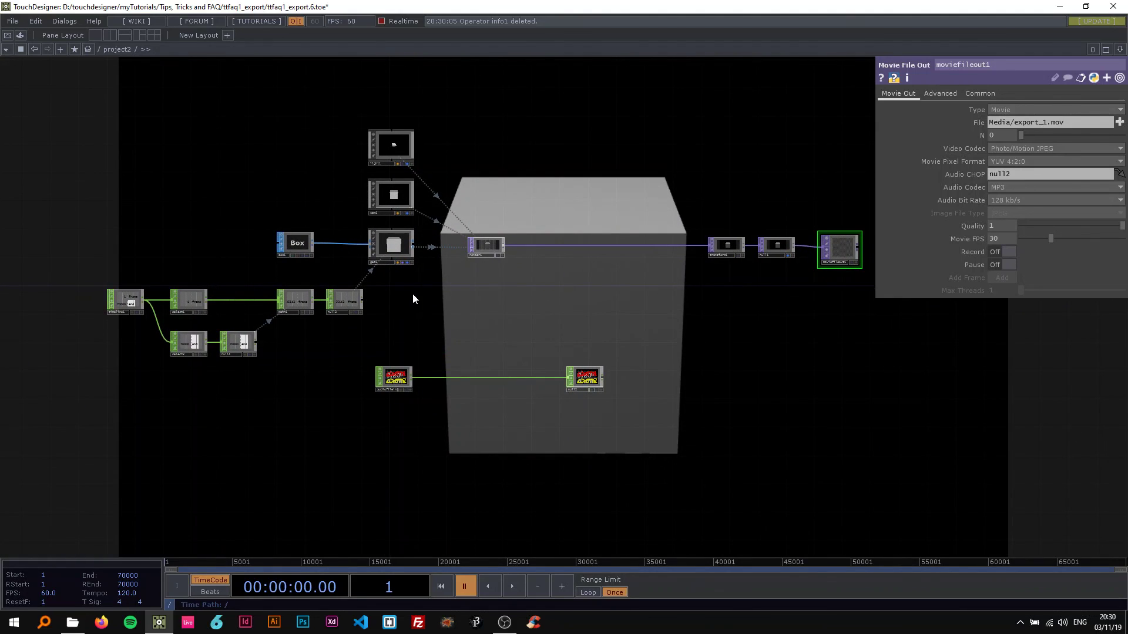
{"action": "left_click_drag", "start_coordinate": [428, 313], "coordinate": [317, 325]}
{"action": "left_click_drag", "start_coordinate": [408, 315], "coordinate": [343, 325]}
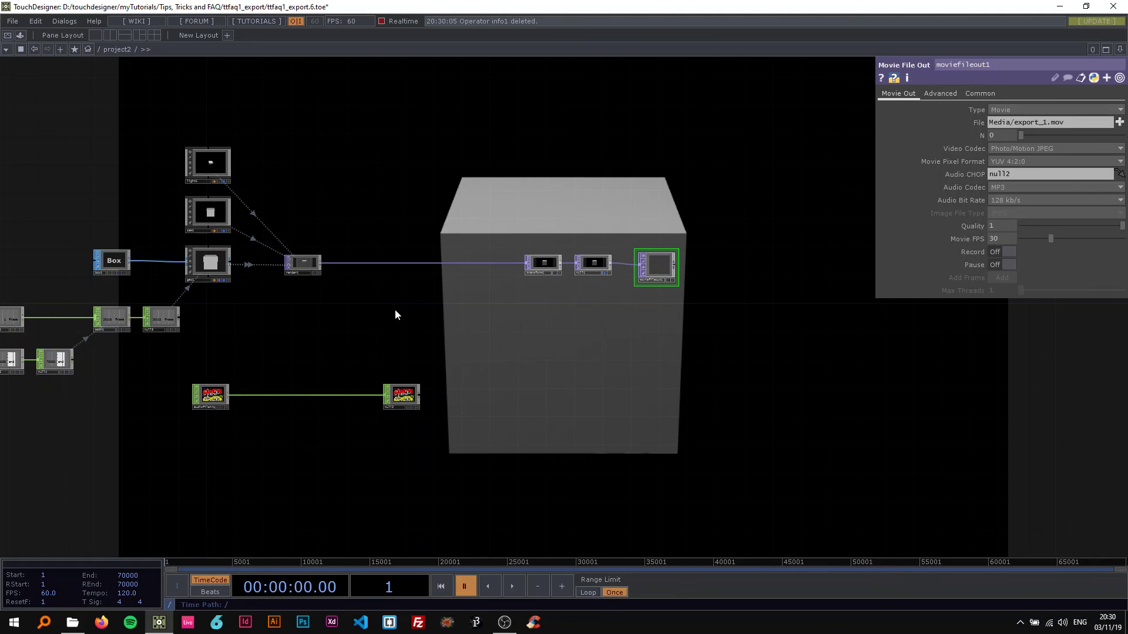
{"action": "scroll", "coordinate": [672, 252], "scroll_direction": "up", "scroll_amount": 4}
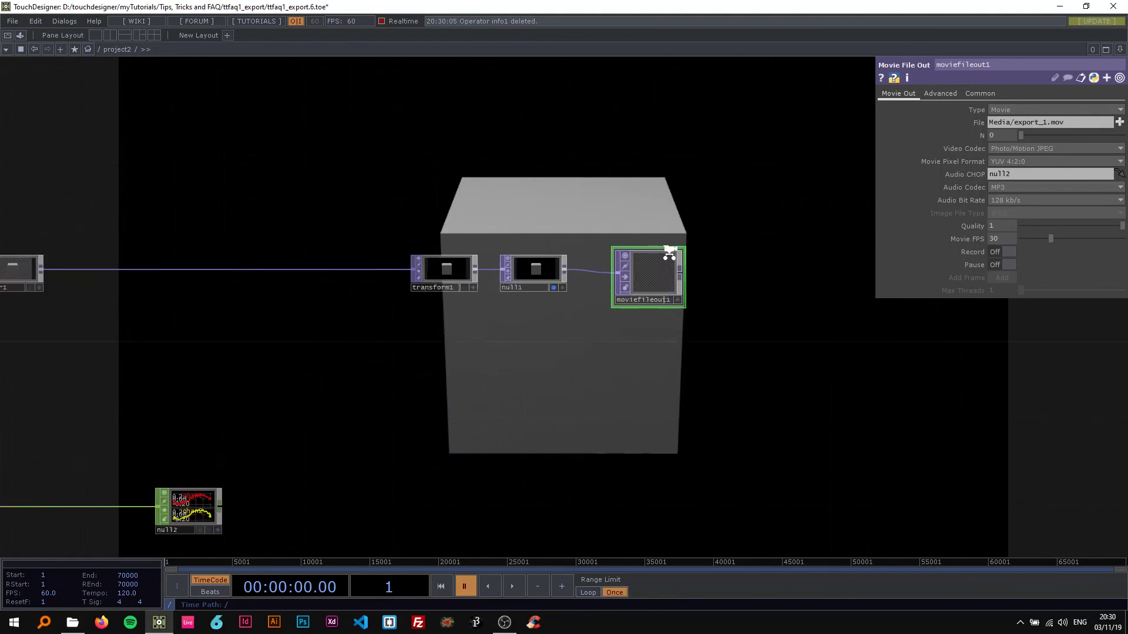